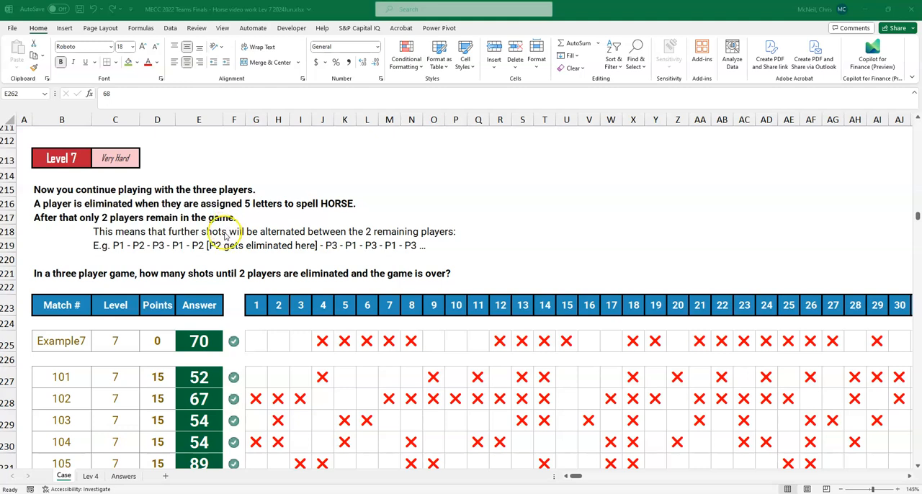
- Create a copy of the Lev 4 sheet and place it before the Answers sheet
{"action": "left_click", "coordinate": [89, 478]}
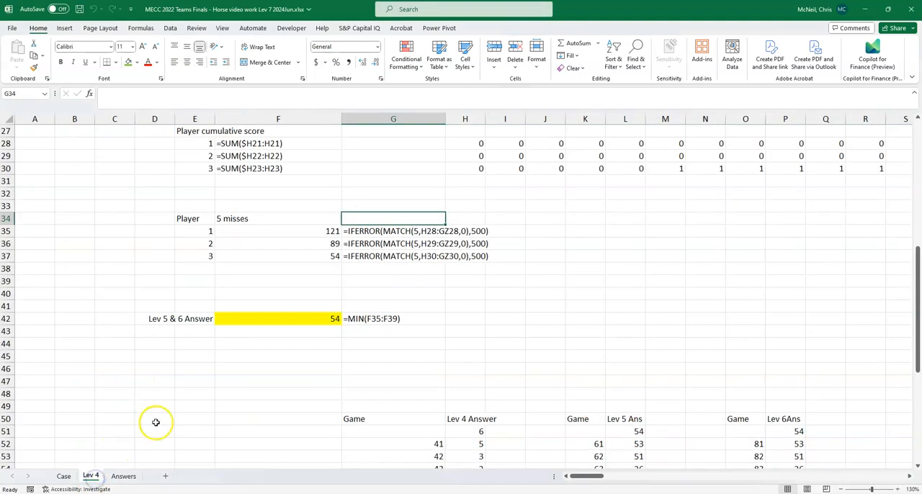
{"action": "scroll", "coordinate": [127, 428], "scroll_direction": "up", "scroll_amount": 6}
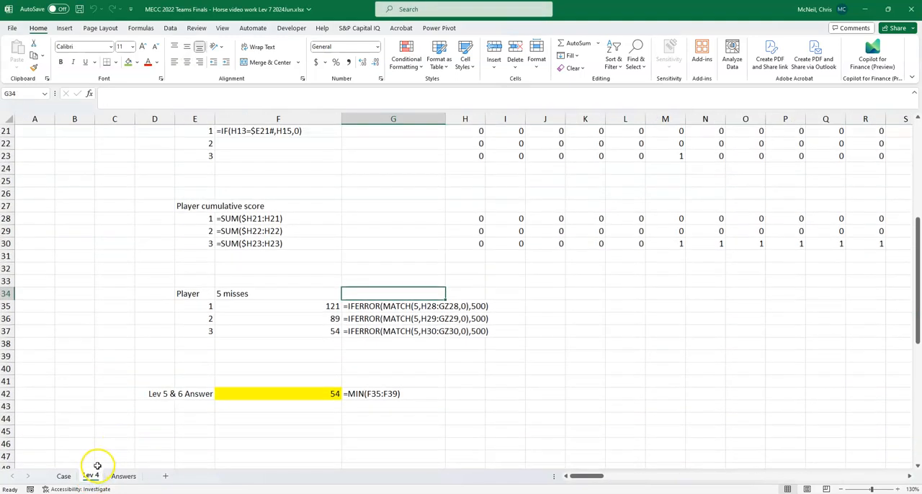
{"action": "scroll", "coordinate": [138, 436], "scroll_direction": "up", "scroll_amount": 3}
{"action": "scroll", "coordinate": [154, 432], "scroll_direction": "down", "scroll_amount": 8}
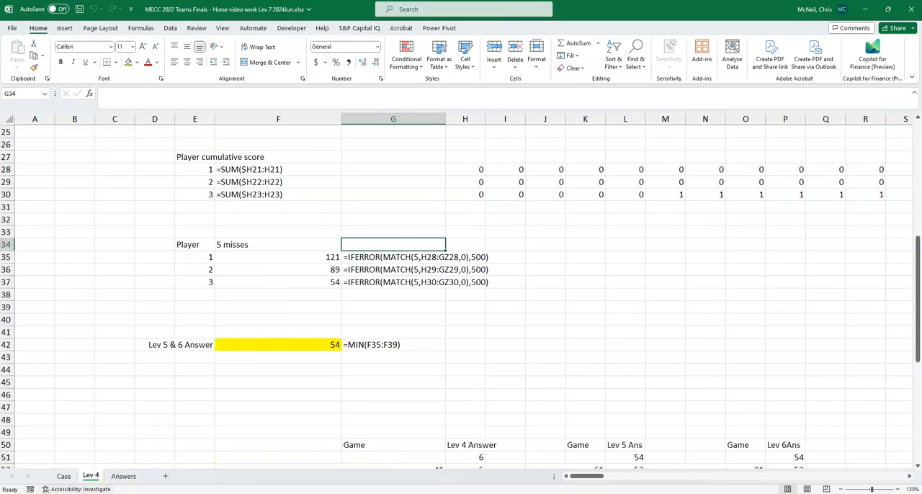
{"action": "right_click", "coordinate": [92, 475]}
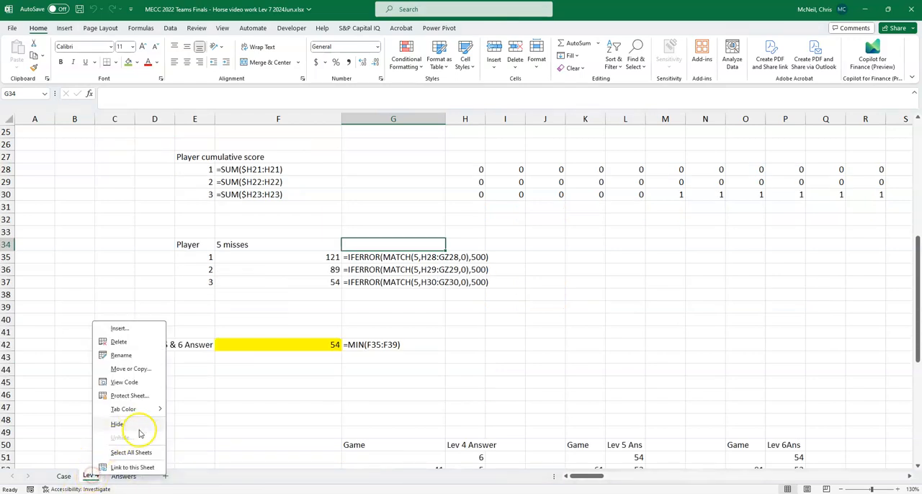
{"action": "left_click", "coordinate": [137, 370]}
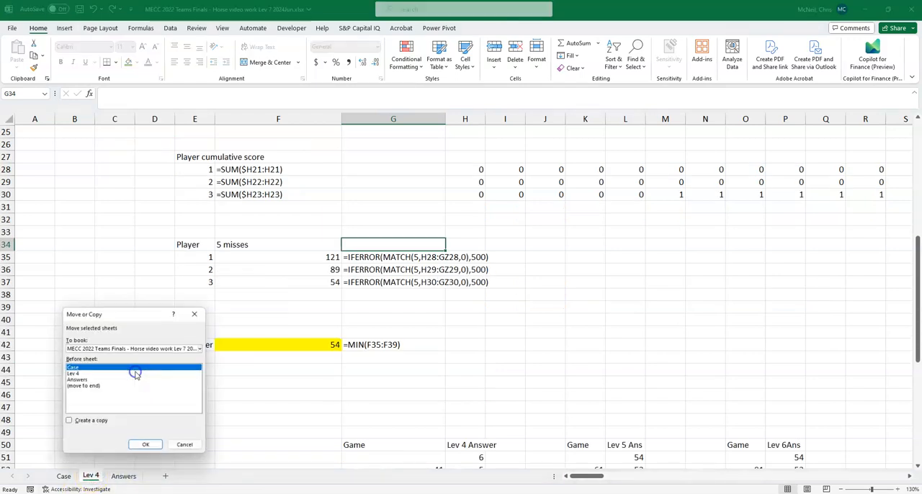
{"action": "left_click", "coordinate": [67, 421]}
{"action": "left_click", "coordinate": [76, 380]}
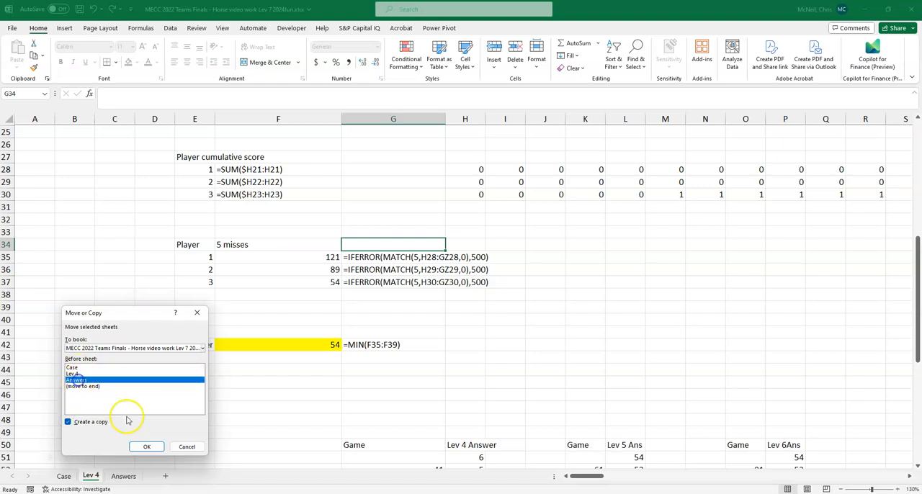
{"action": "left_click", "coordinate": [147, 446]}
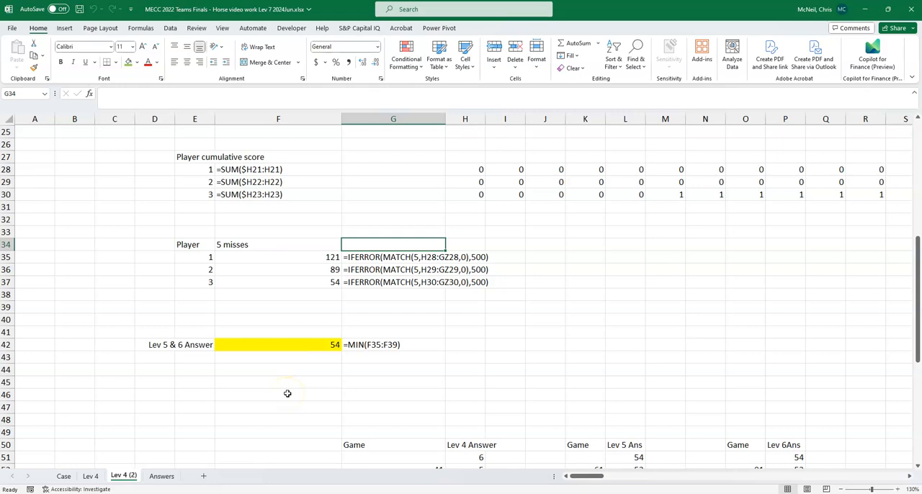
- Insert two blank rows at row 40 of the copied sheet, above the Lev 5 & 6 Answer
{"action": "scroll", "coordinate": [150, 395], "scroll_direction": "up", "scroll_amount": 1}
{"action": "scroll", "coordinate": [161, 389], "scroll_direction": "down", "scroll_amount": 3}
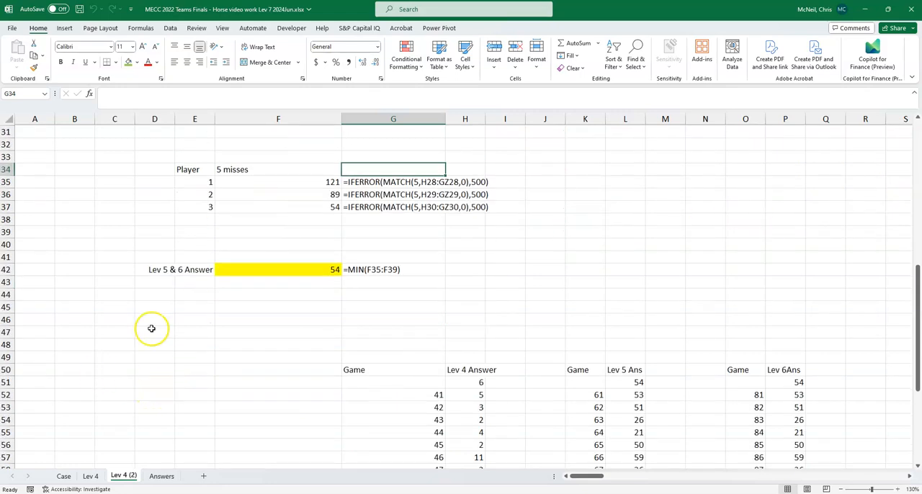
{"action": "left_click", "coordinate": [6, 245]}
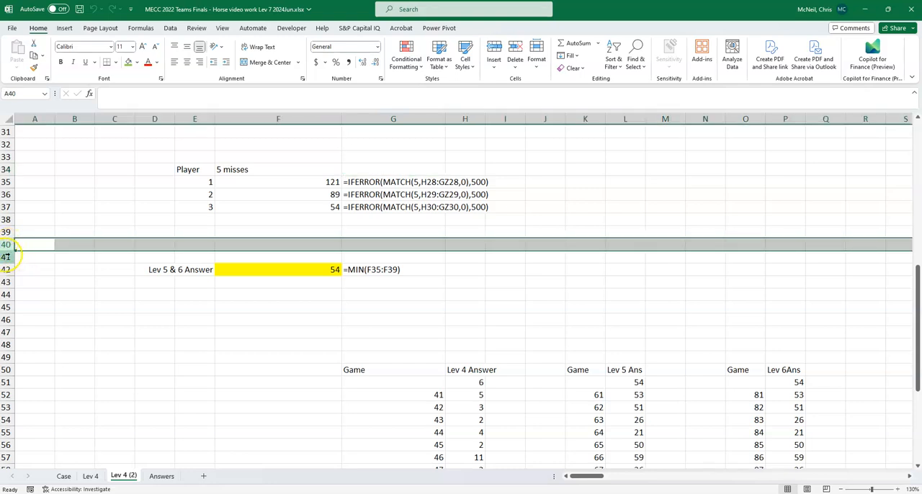
{"action": "key", "text": "ctrl+shift+plus"}
{"action": "key", "text": "ctrl+shift+plus"}
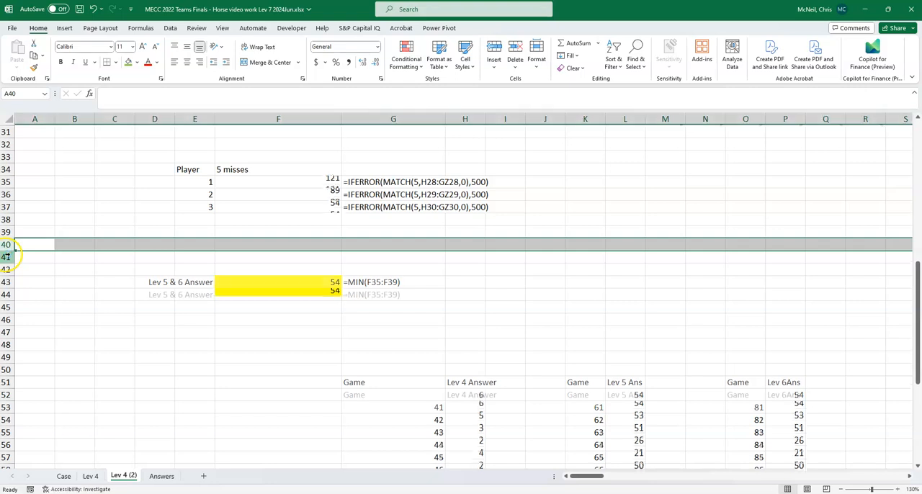
- Clear the Lev 4, Lev 5 and Lev 6 game answer tables from row 48 down on the copied sheet
{"action": "left_click_drag", "start_coordinate": [7, 345], "coordinate": [7, 458]}
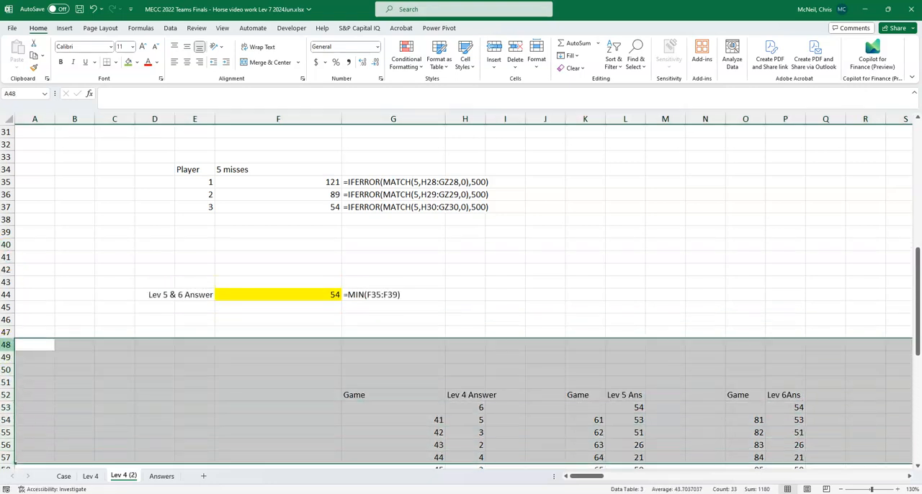
{"action": "key", "text": "Delete"}
{"action": "left_click", "coordinate": [267, 328]}
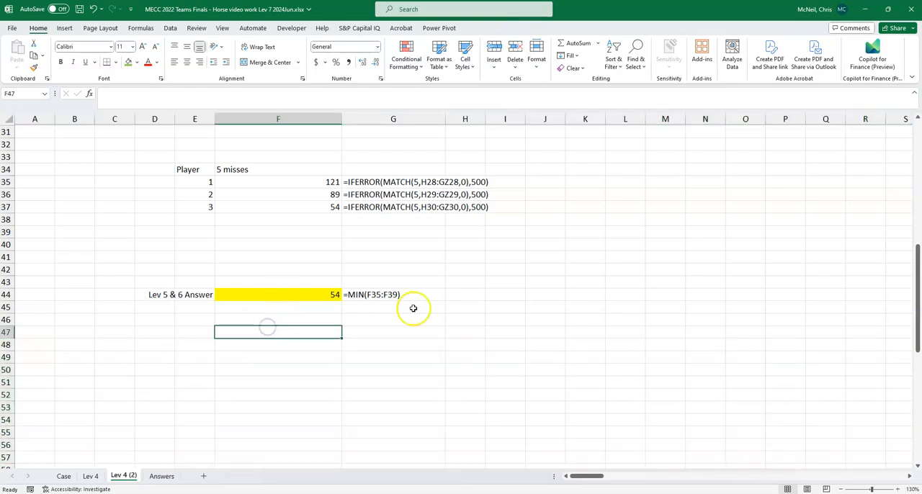
- Change the game in E6 to example7
{"action": "scroll", "coordinate": [412, 305], "scroll_direction": "up", "scroll_amount": 10}
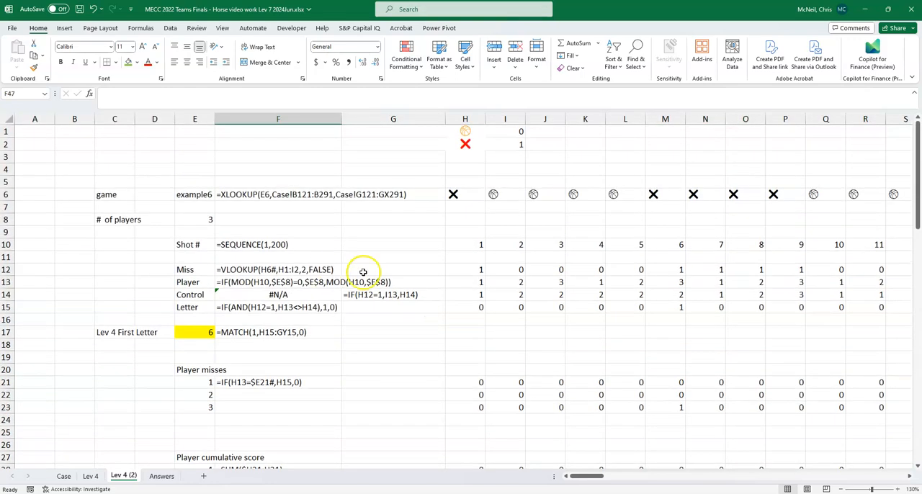
{"action": "left_click", "coordinate": [198, 196]}
{"action": "left_click", "coordinate": [142, 95]}
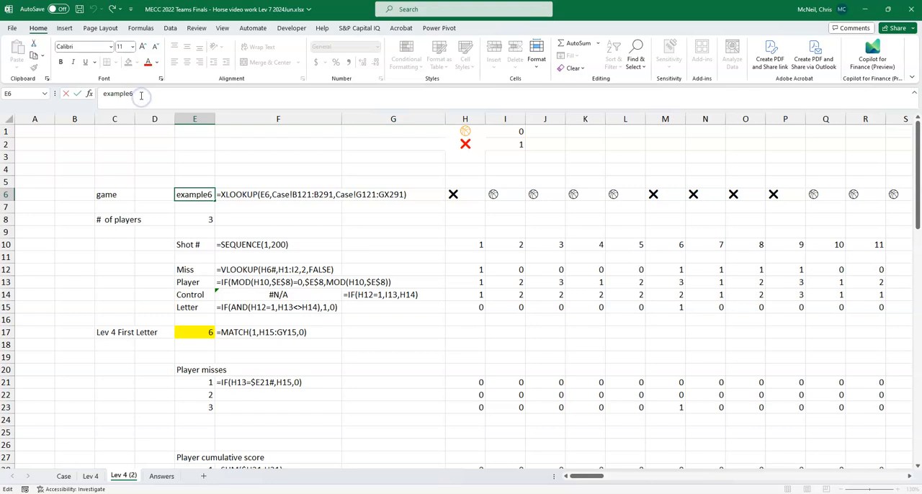
{"action": "key", "text": "Return"}
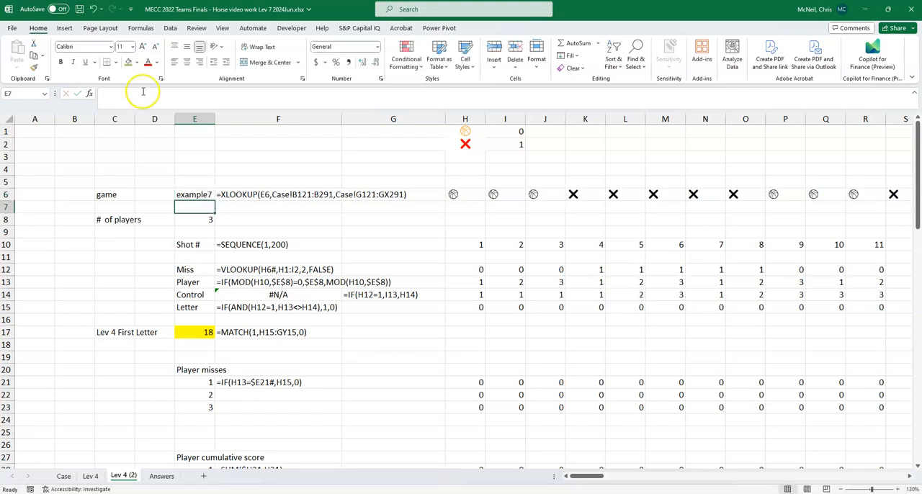
- Examine the players' cumulative scores, the 5 misses results and the Lev 5 & 6 Answer formula for the selected game
{"action": "scroll", "coordinate": [212, 168], "scroll_direction": "down", "scroll_amount": 7}
{"action": "scroll", "coordinate": [211, 169], "scroll_direction": "down", "scroll_amount": 4}
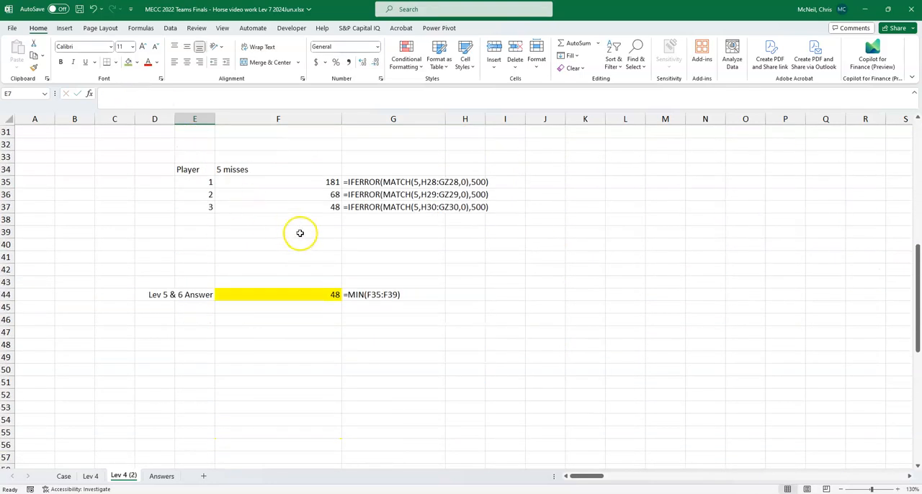
{"action": "scroll", "coordinate": [305, 239], "scroll_direction": "up", "scroll_amount": 4}
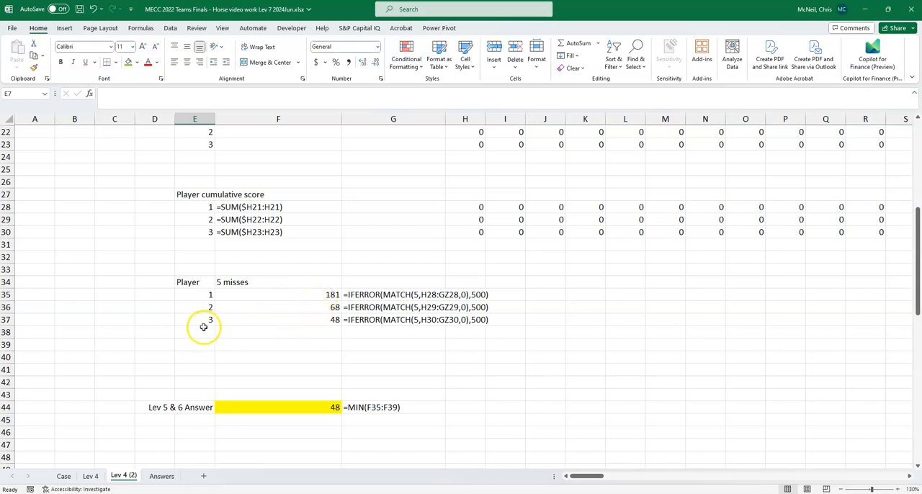
{"action": "scroll", "coordinate": [274, 317], "scroll_direction": "up", "scroll_amount": 7}
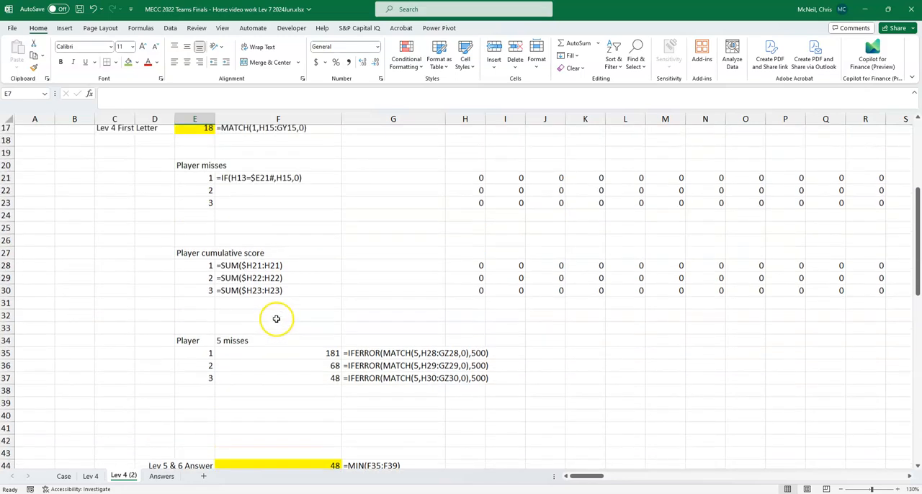
{"action": "scroll", "coordinate": [289, 238], "scroll_direction": "down", "scroll_amount": 4}
{"action": "scroll", "coordinate": [305, 243], "scroll_direction": "down", "scroll_amount": 3}
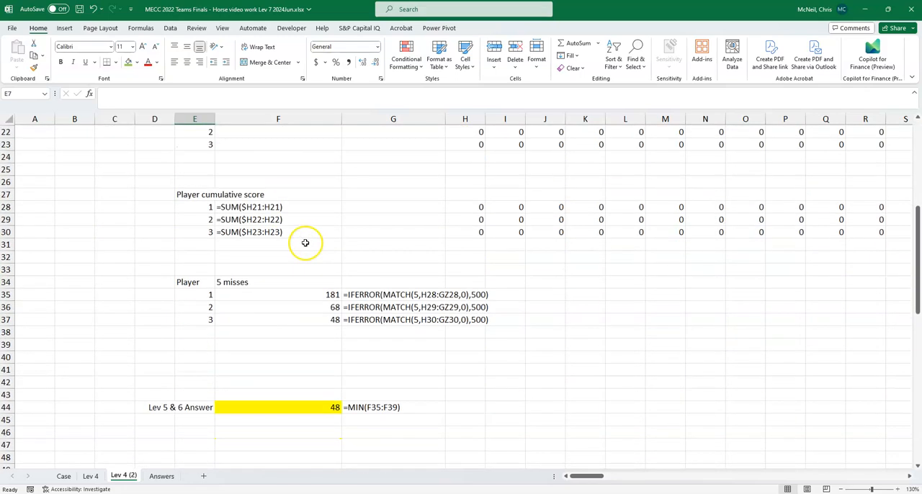
{"action": "left_click", "coordinate": [320, 409]}
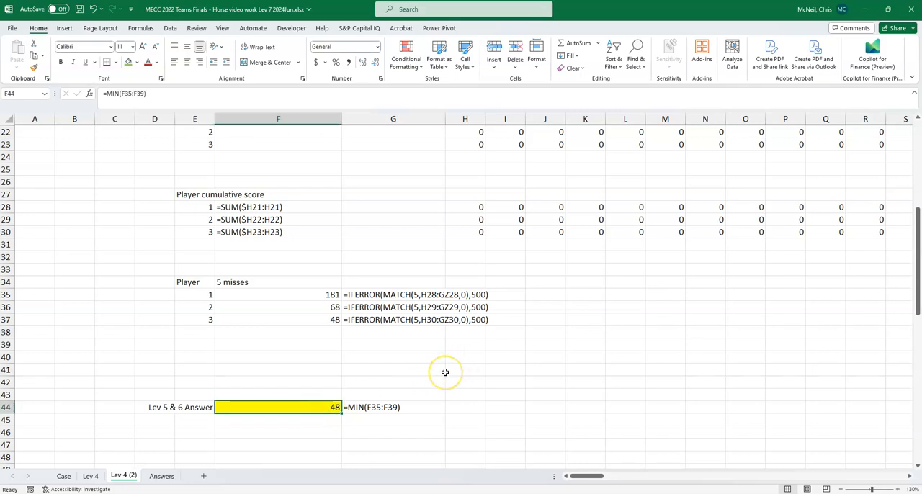
{"action": "scroll", "coordinate": [445, 373], "scroll_direction": "down", "scroll_amount": 2}
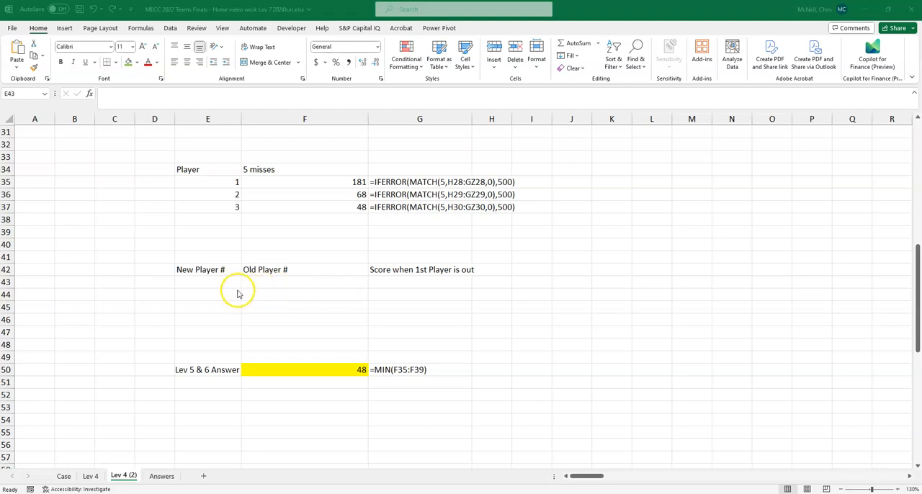
- Enter =SEQUENCE(E8-1,1) in E43 to number the remaining players under New Player #
{"action": "left_click", "coordinate": [320, 292]}
{"action": "left_click", "coordinate": [217, 282]}
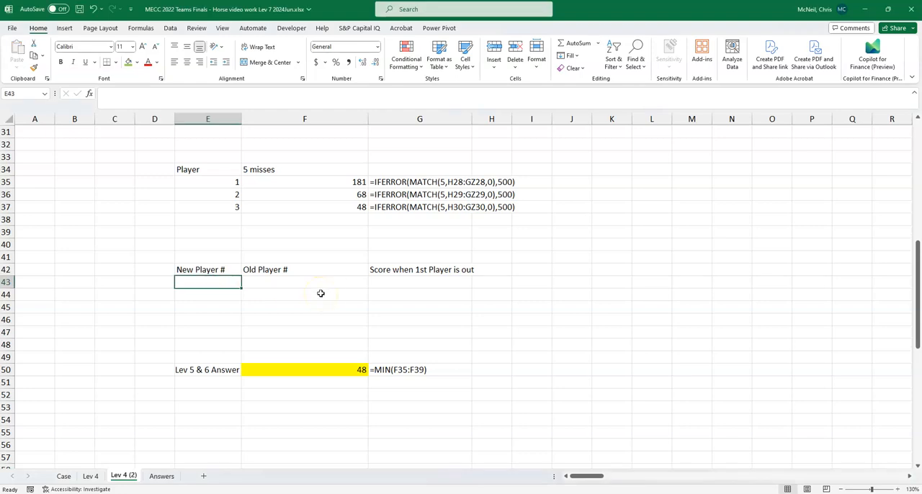
{"action": "type", "text": "="}
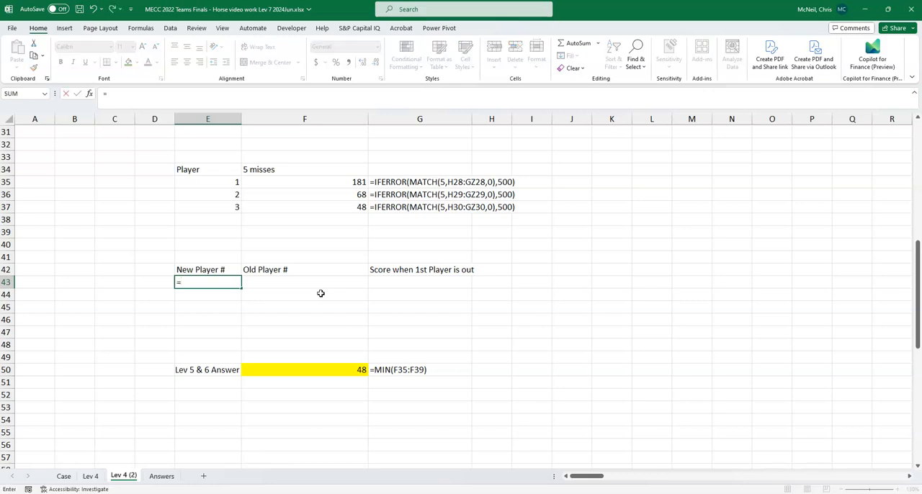
{"action": "type", "text": "seq"}
{"action": "key", "text": "Tab"}
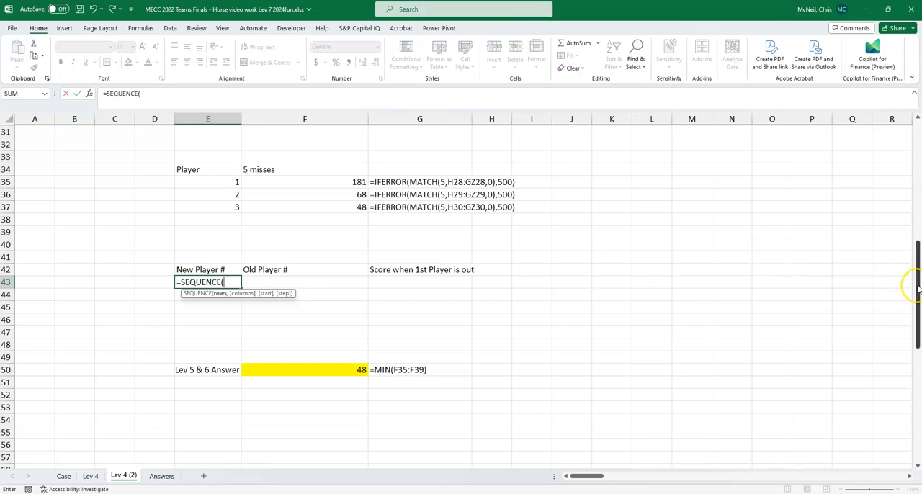
{"action": "left_click_drag", "start_coordinate": [910, 267], "coordinate": [912, 286]}
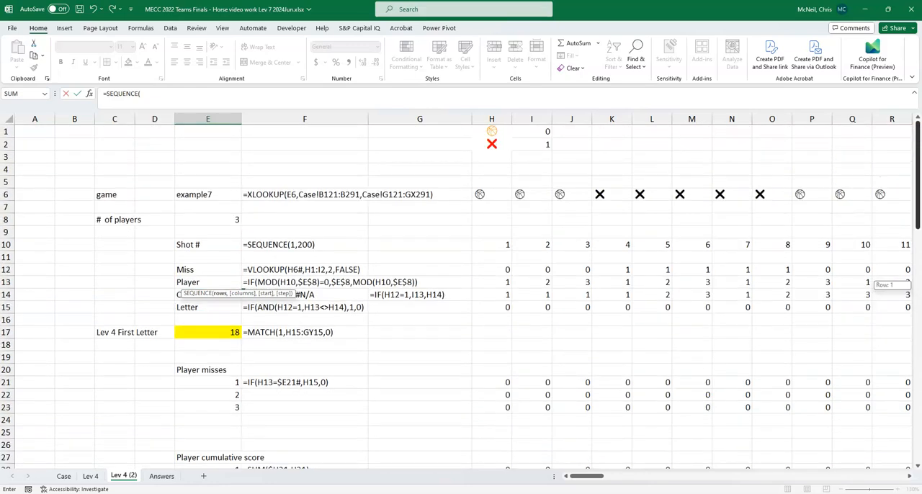
{"action": "left_click", "coordinate": [213, 218]}
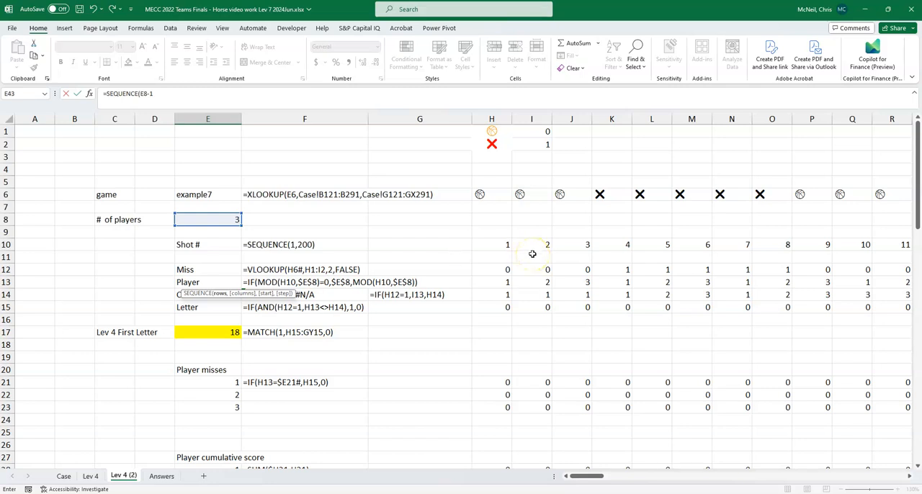
{"action": "scroll", "coordinate": [532, 253], "scroll_direction": "down", "scroll_amount": 10}
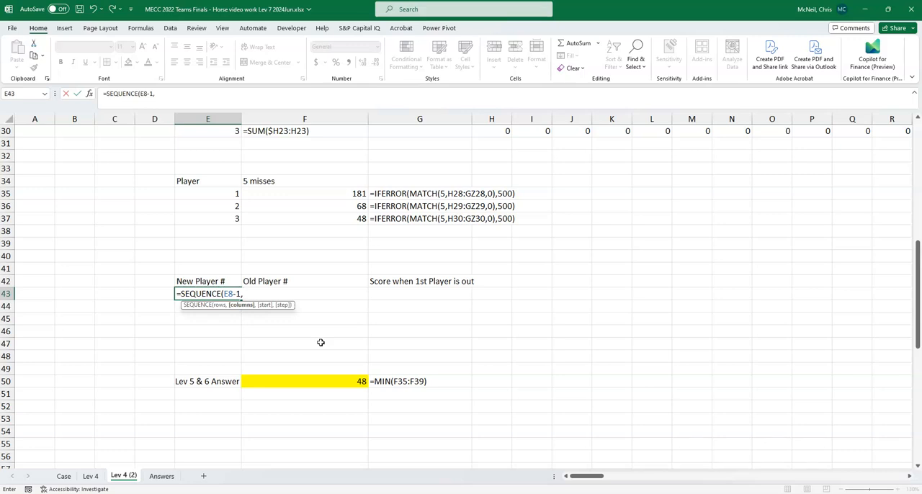
{"action": "type", "text": ")"}
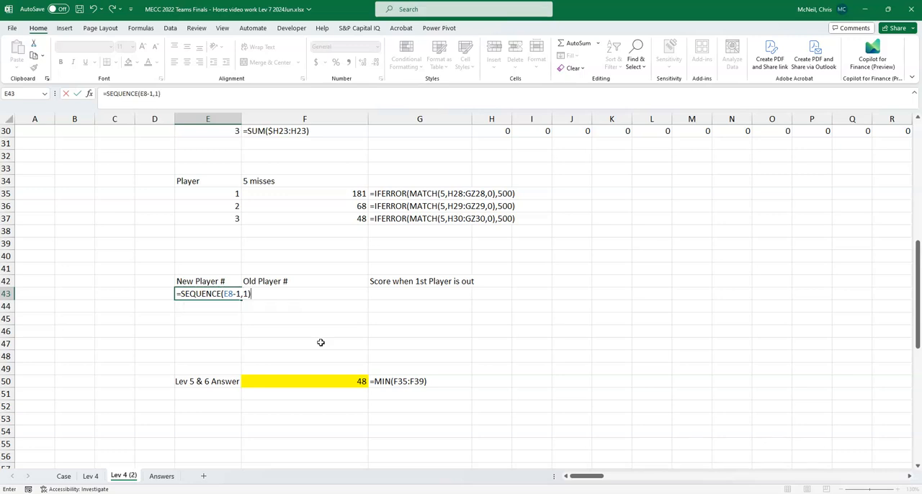
{"action": "key", "text": "Return"}
- Begin an INDEX formula in F43 under Old Player # with the absolute Player row $H$13:$GY$13 as its array
{"action": "key", "text": "Up"}
{"action": "key", "text": "Right"}
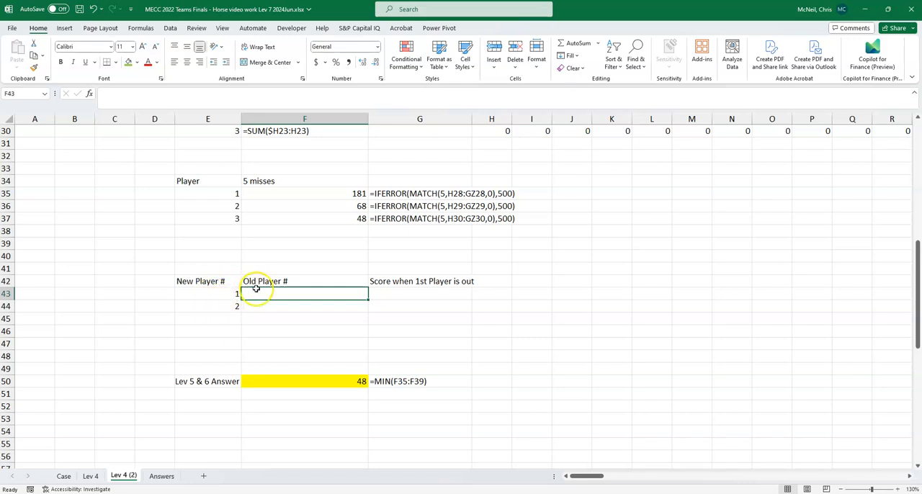
{"action": "left_click", "coordinate": [357, 381]}
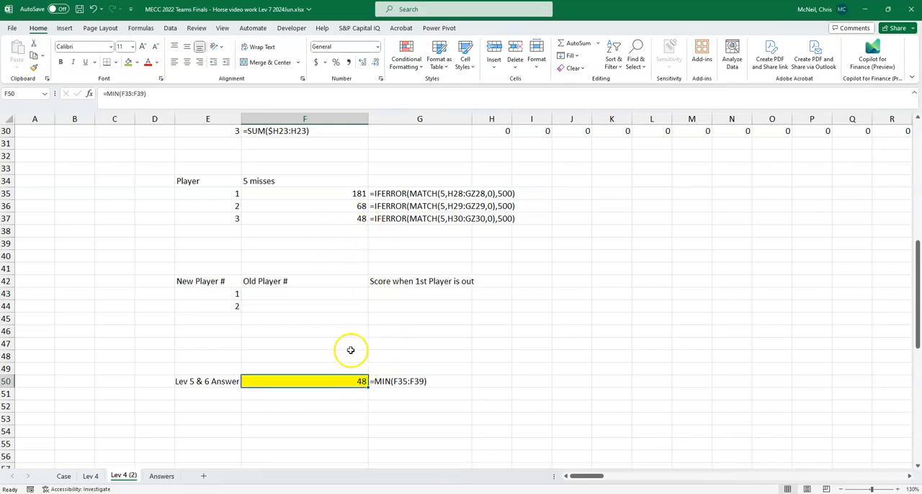
{"action": "left_click", "coordinate": [287, 293]}
{"action": "type", "text": "="}
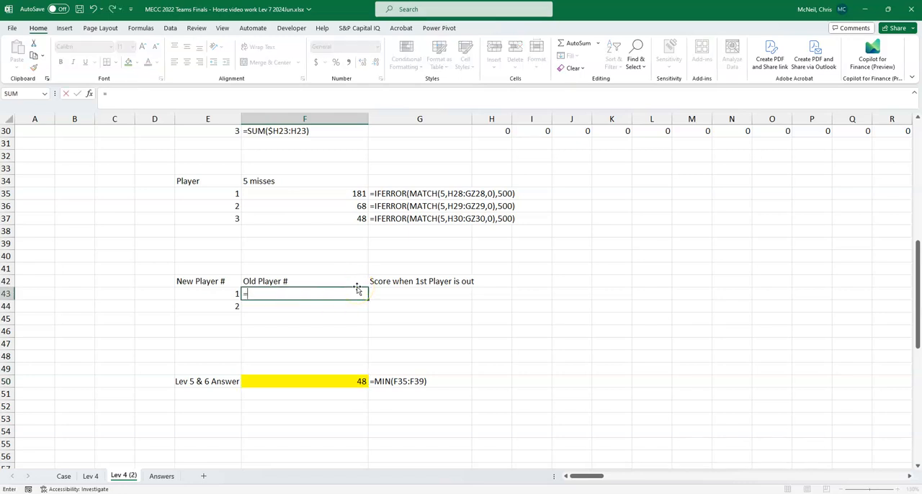
{"action": "type", "text": "index("}
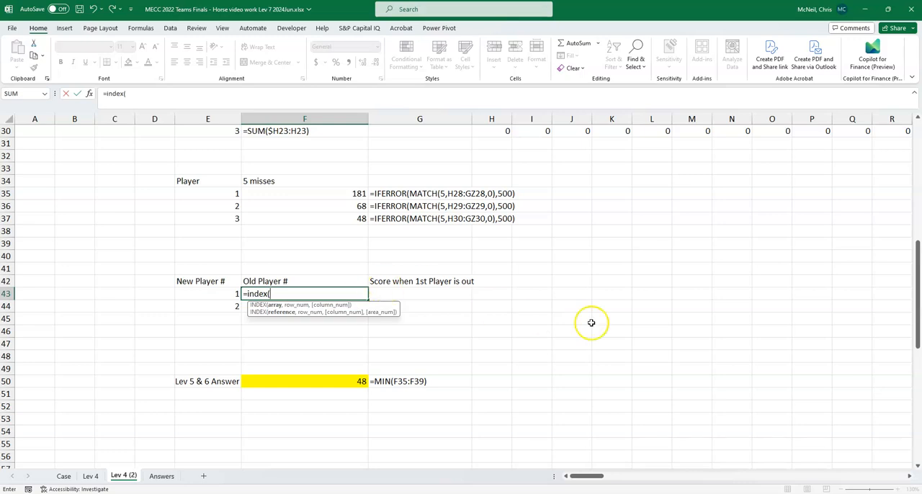
{"action": "scroll", "coordinate": [528, 334], "scroll_direction": "up", "scroll_amount": 6}
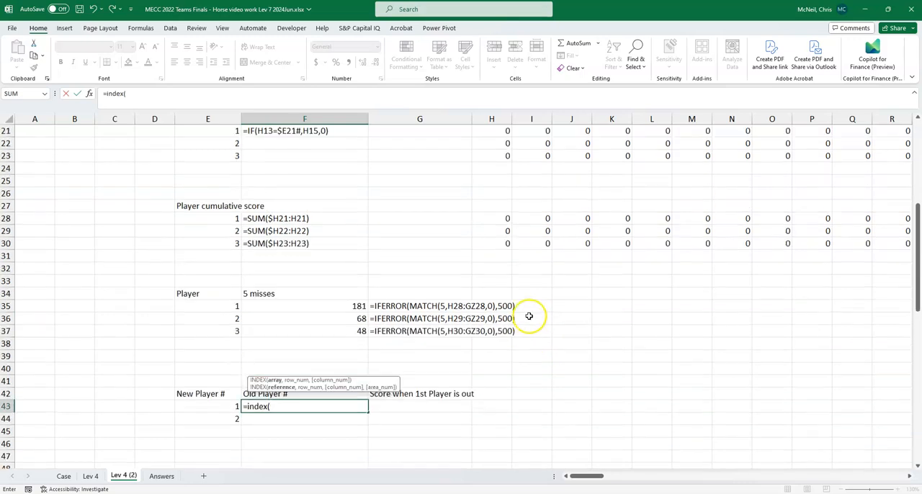
{"action": "scroll", "coordinate": [529, 315], "scroll_direction": "up", "scroll_amount": 4}
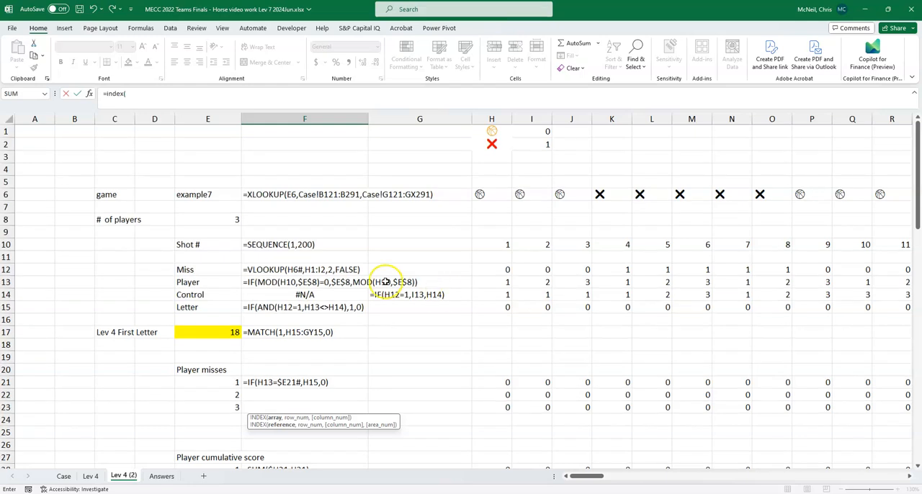
{"action": "left_click", "coordinate": [492, 282]}
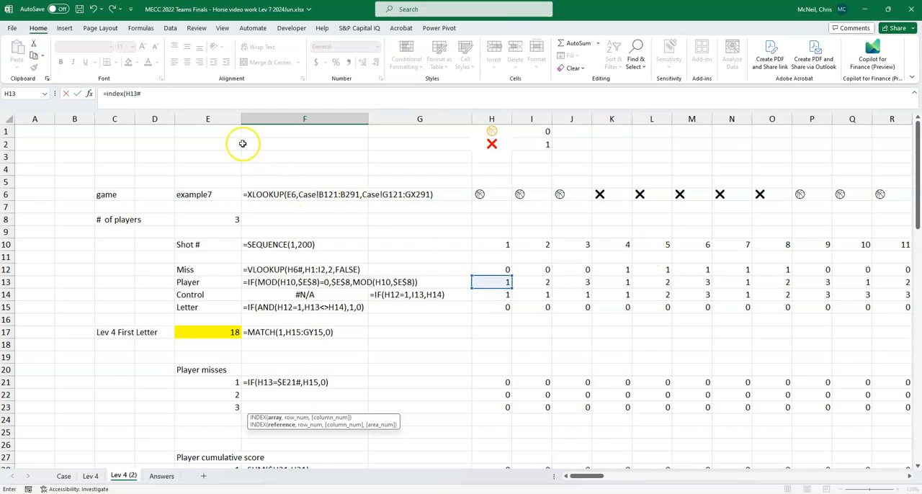
{"action": "left_click", "coordinate": [153, 93]}
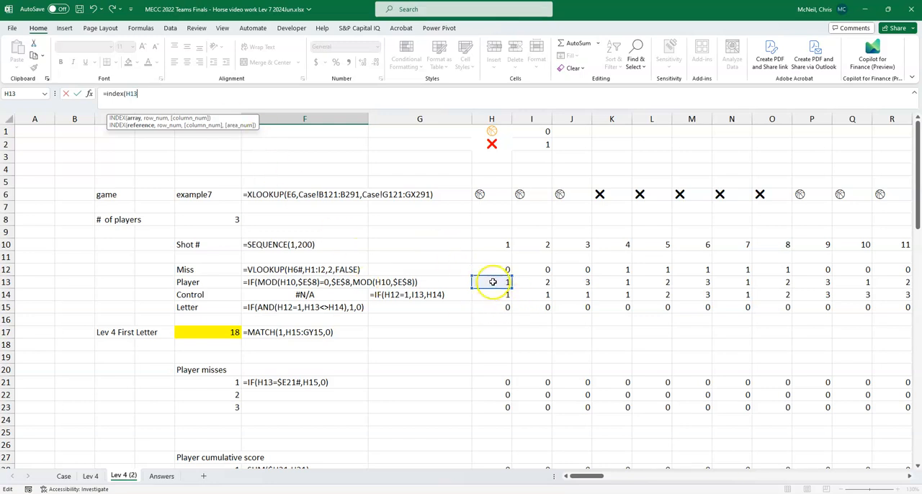
{"action": "key", "text": "Return"}
{"action": "left_click", "coordinate": [463, 280]}
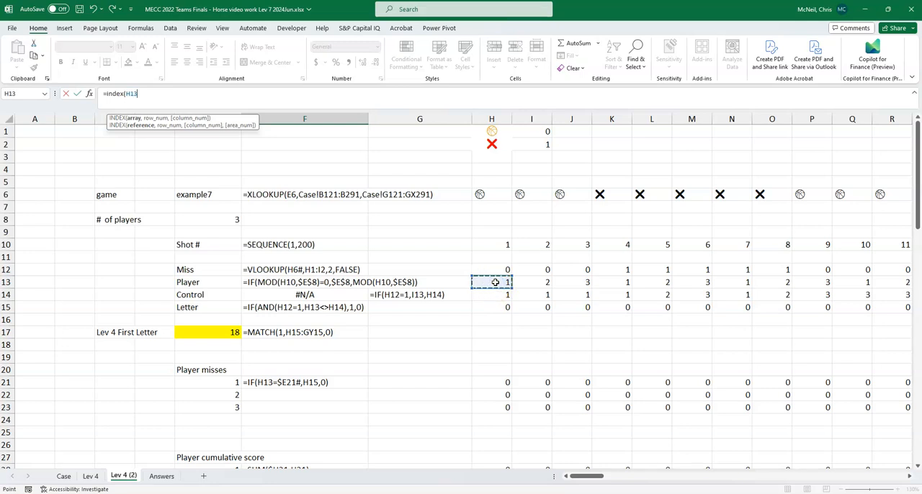
{"action": "key", "text": "ctrl+shift+Right"}
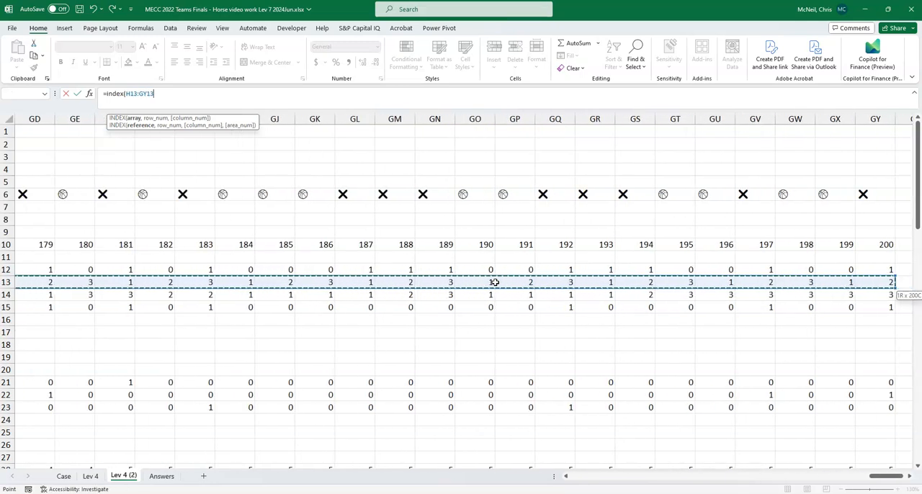
{"action": "key", "text": "F4"}
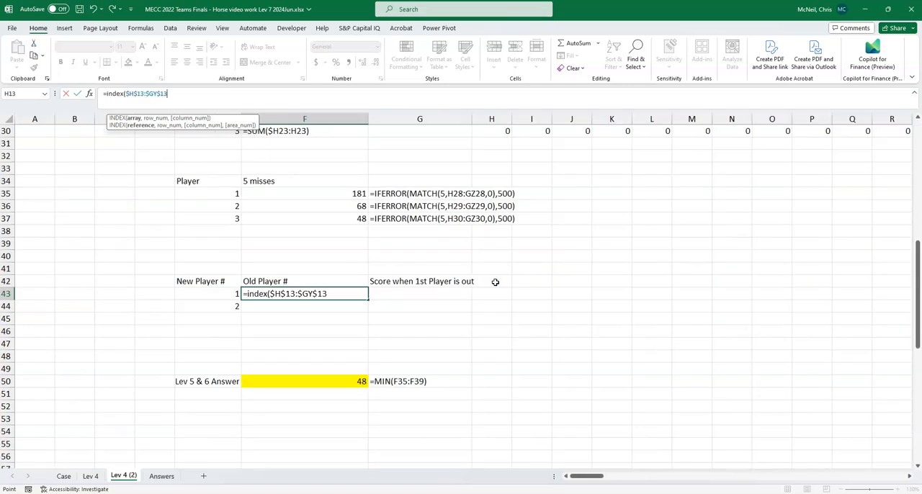
{"action": "type", "text": ","}
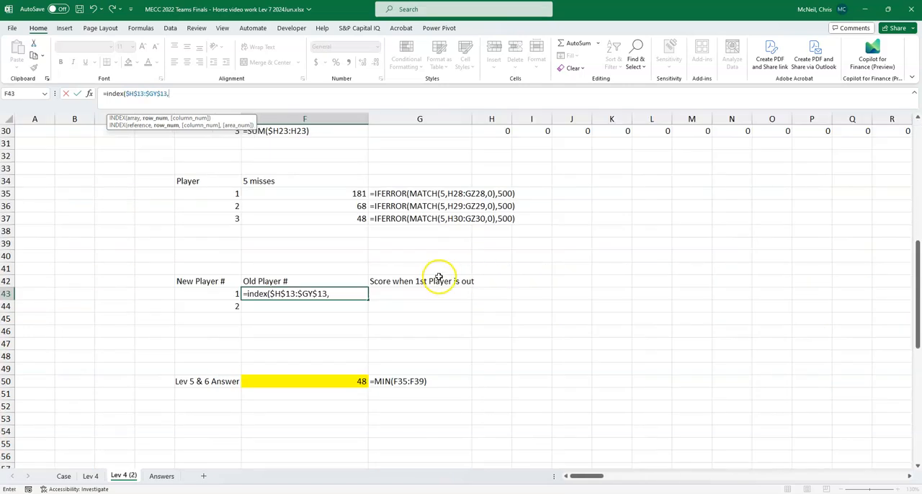
- Continue the F43 formula with row number 1 and a nested MATCH that looks up $F$50+1
{"action": "scroll", "coordinate": [432, 276], "scroll_direction": "down", "scroll_amount": 3}
{"action": "scroll", "coordinate": [436, 278], "scroll_direction": "up", "scroll_amount": 2}
{"action": "scroll", "coordinate": [434, 282], "scroll_direction": "up", "scroll_amount": 1}
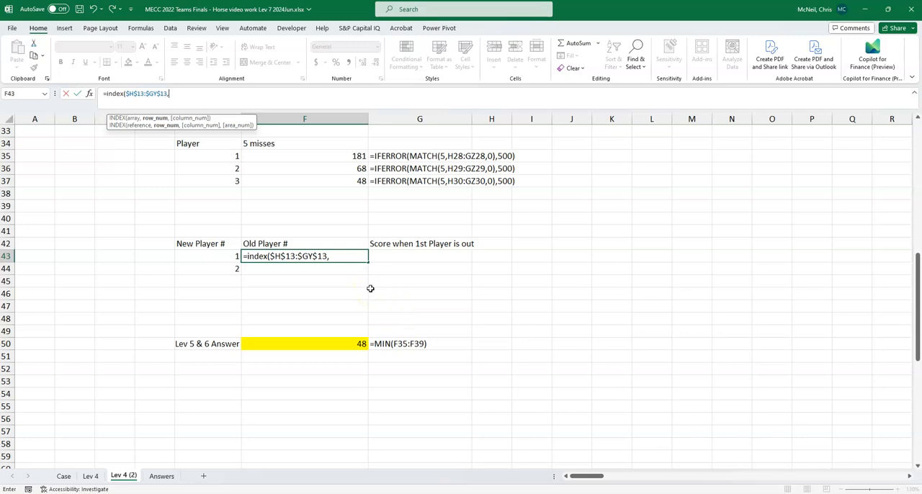
{"action": "type", "text": ","}
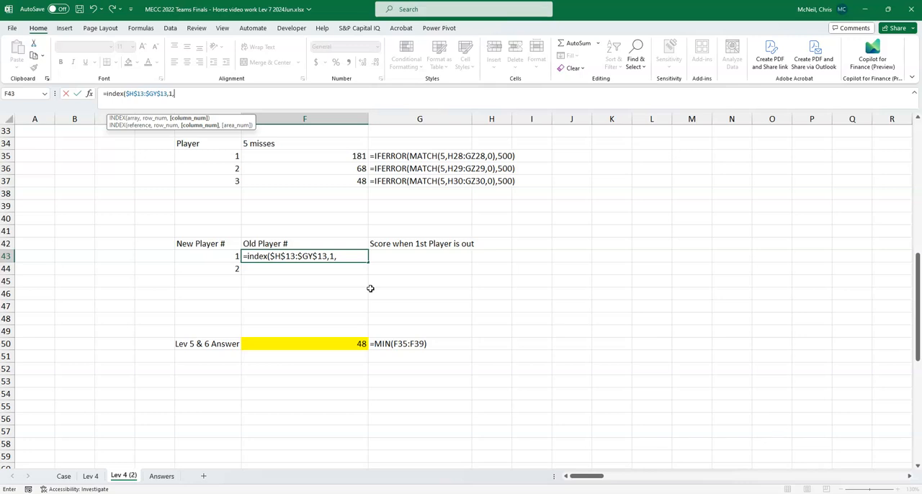
{"action": "type", "text": "match"}
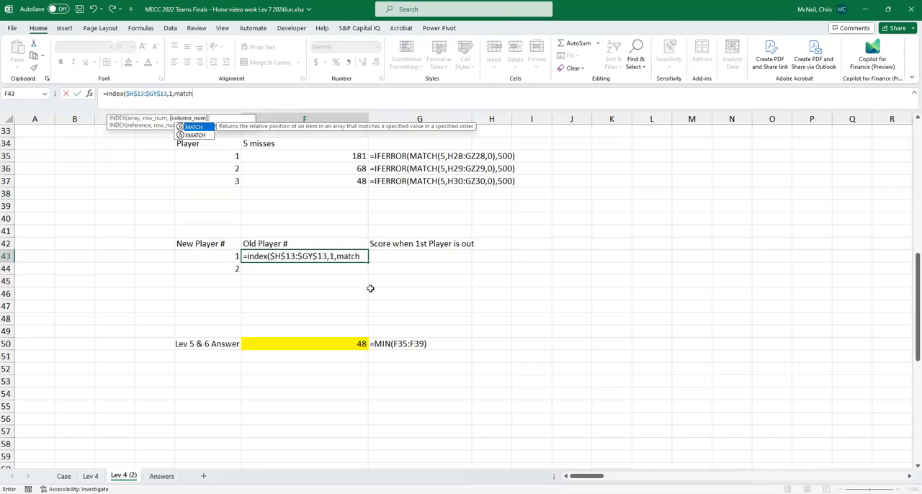
{"action": "type", "text": "("}
{"action": "left_click", "coordinate": [348, 343]}
{"action": "key", "text": "F4"}
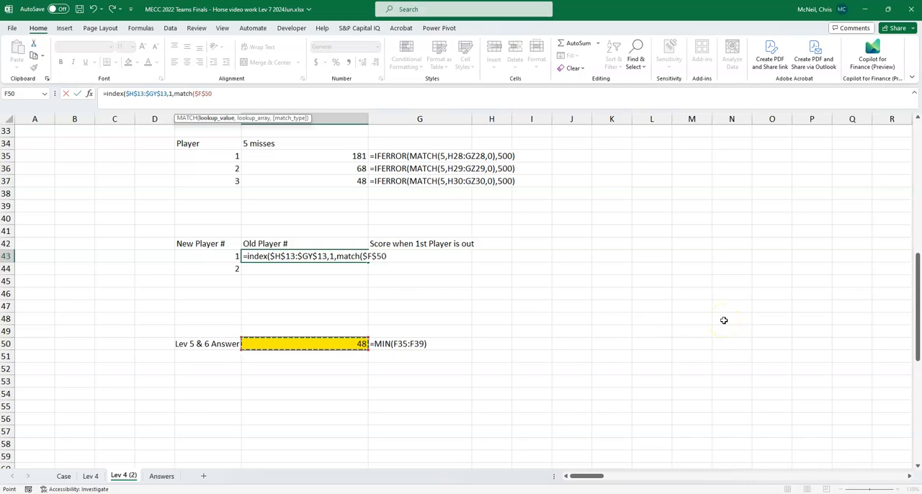
{"action": "type", "text": "+1,"}
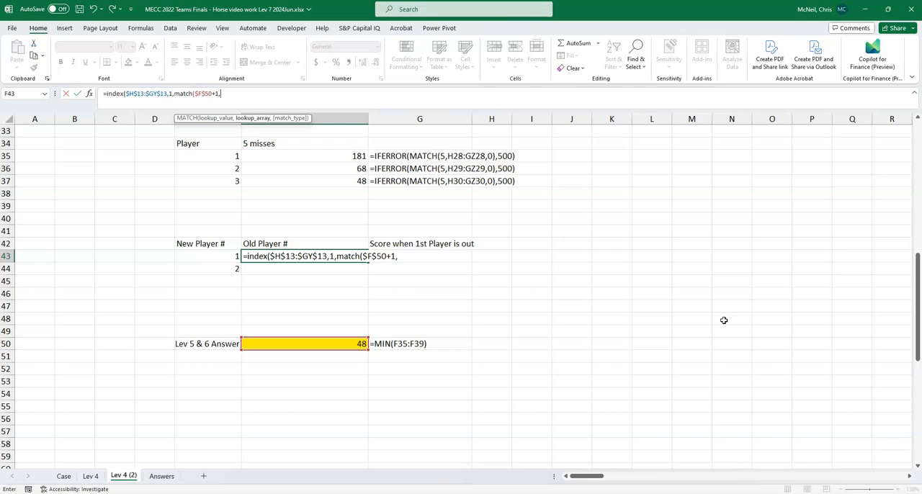
- Complete the MATCH in F43 with the shot number array $H$10# and match type 0, and enter the formula
{"action": "scroll", "coordinate": [764, 317], "scroll_direction": "up", "scroll_amount": 2}
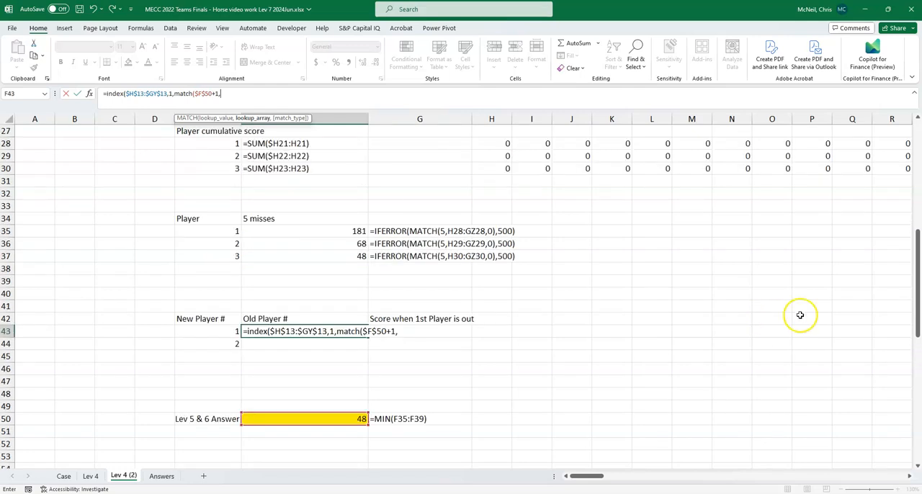
{"action": "left_click_drag", "start_coordinate": [914, 278], "coordinate": [918, 173]}
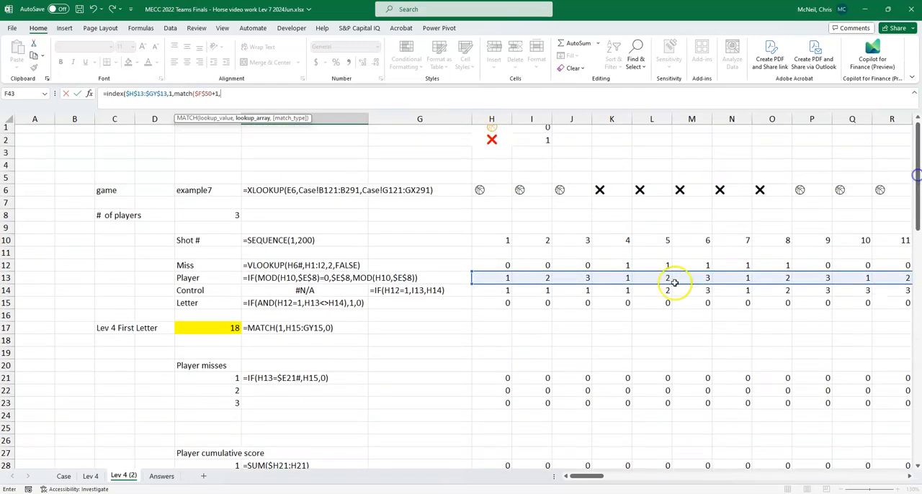
{"action": "left_click", "coordinate": [491, 239]}
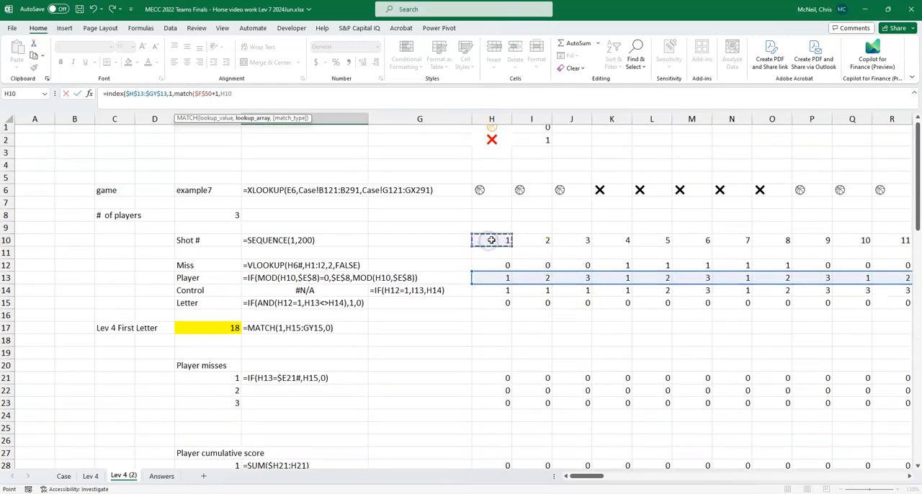
{"action": "type", "text": "#"}
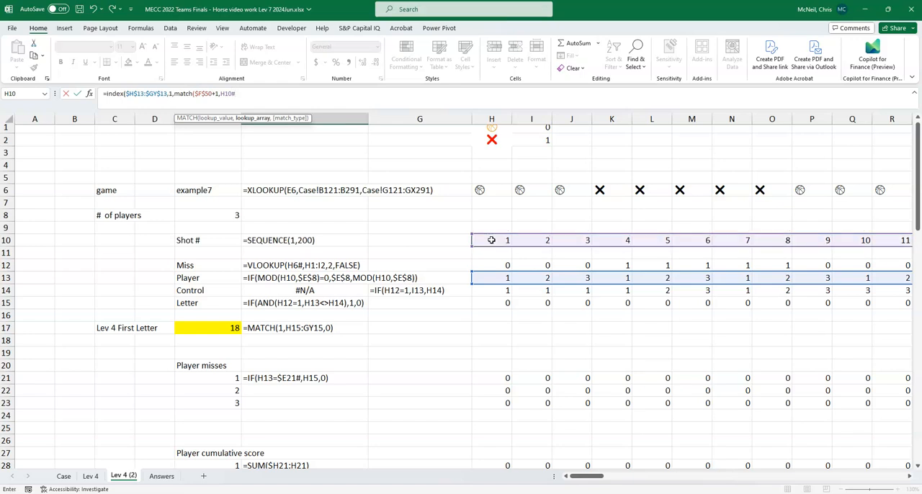
{"action": "left_click", "coordinate": [305, 117]}
{"action": "key", "text": "F4"}
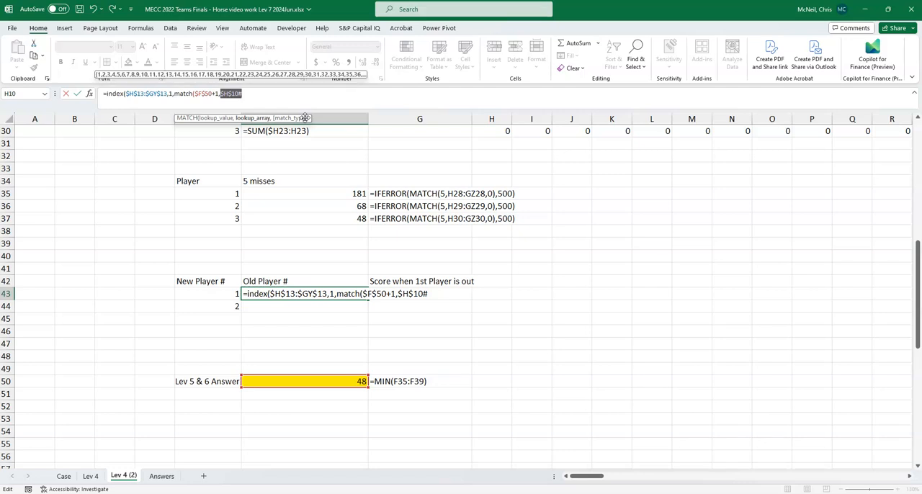
{"action": "left_click", "coordinate": [322, 114]}
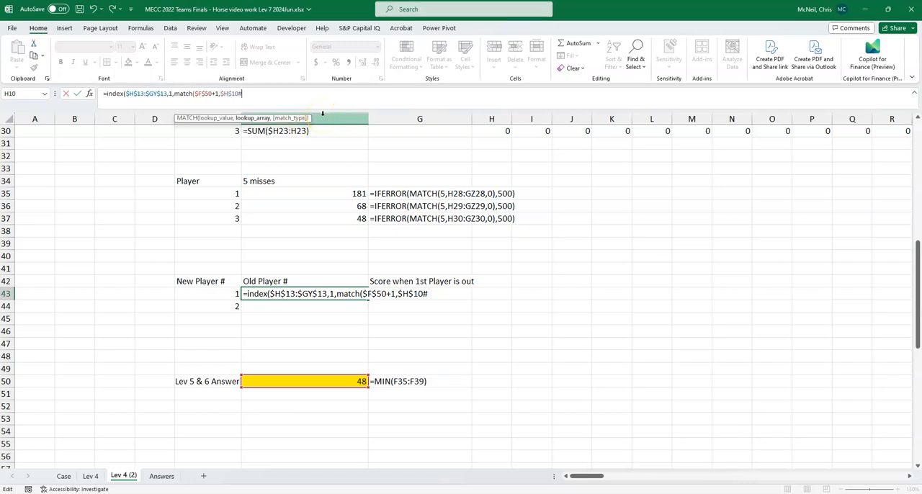
{"action": "type", "text": ",0)"}
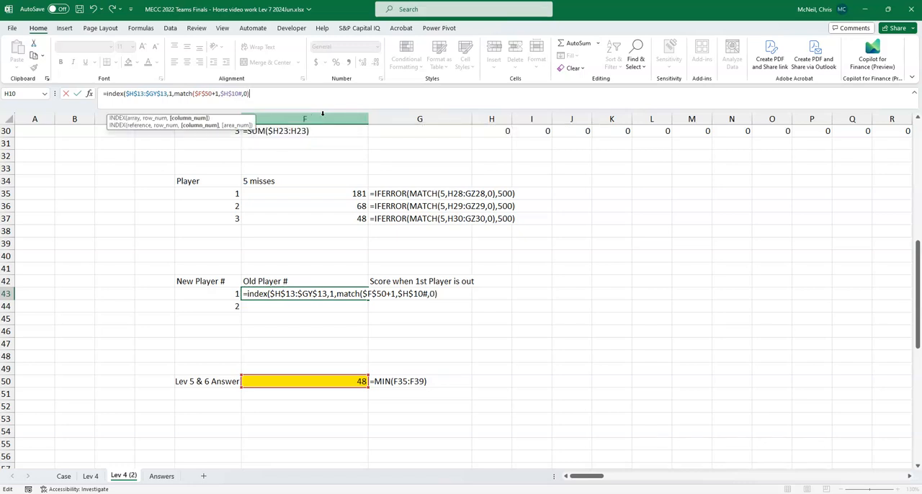
{"action": "type", "text": ")"}
{"action": "key", "text": "Return"}
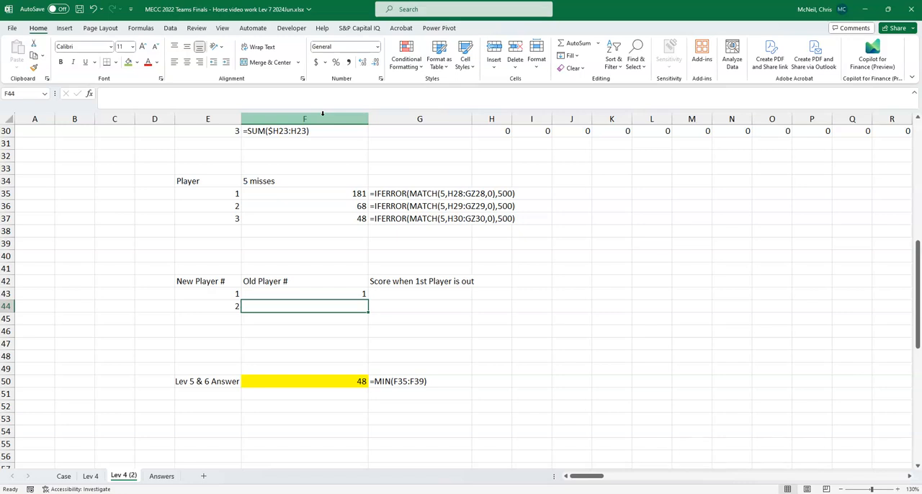
{"action": "key", "text": "Up"}
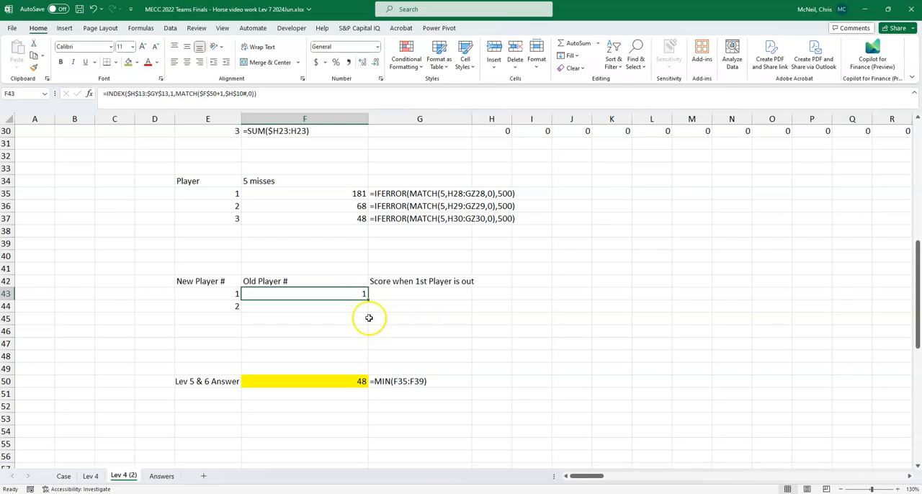
- Copy the Old Player # formula down to F44 and change its MATCH lookup value to $F$50+2
{"action": "left_click", "coordinate": [342, 307]}
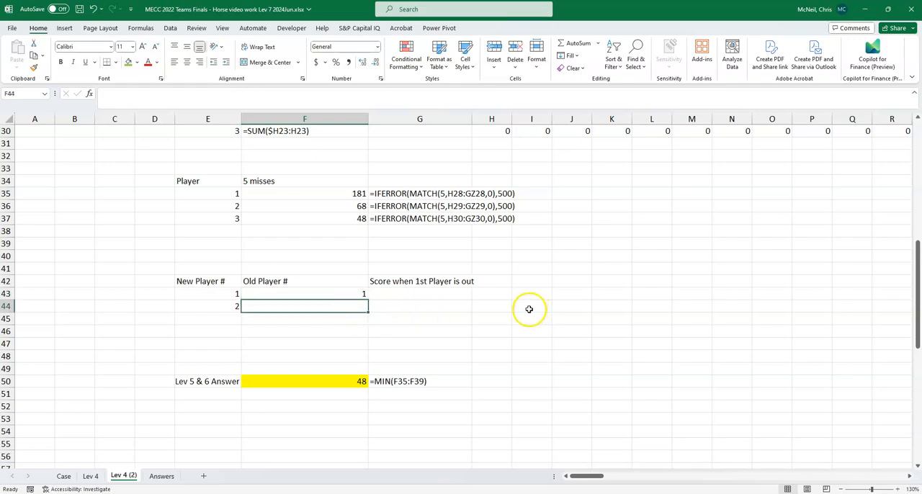
{"action": "key", "text": "ctrl+d"}
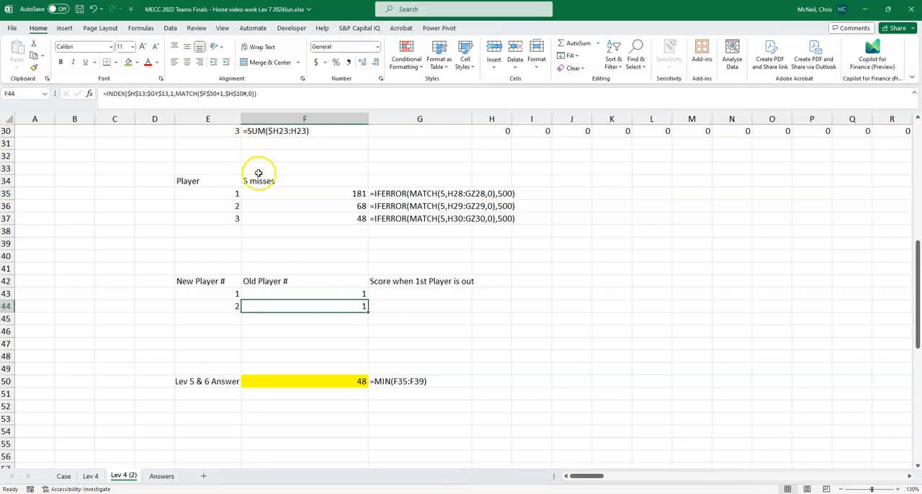
{"action": "double_click", "coordinate": [343, 305]}
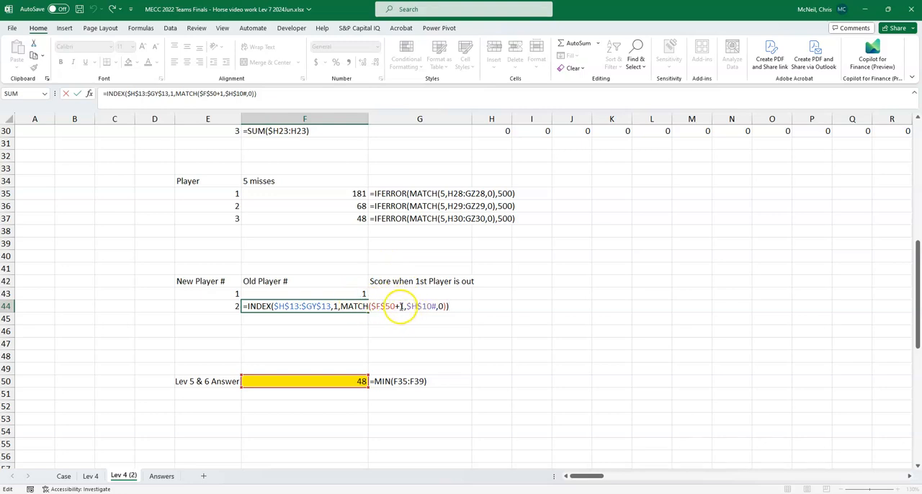
{"action": "left_click", "coordinate": [400, 306]}
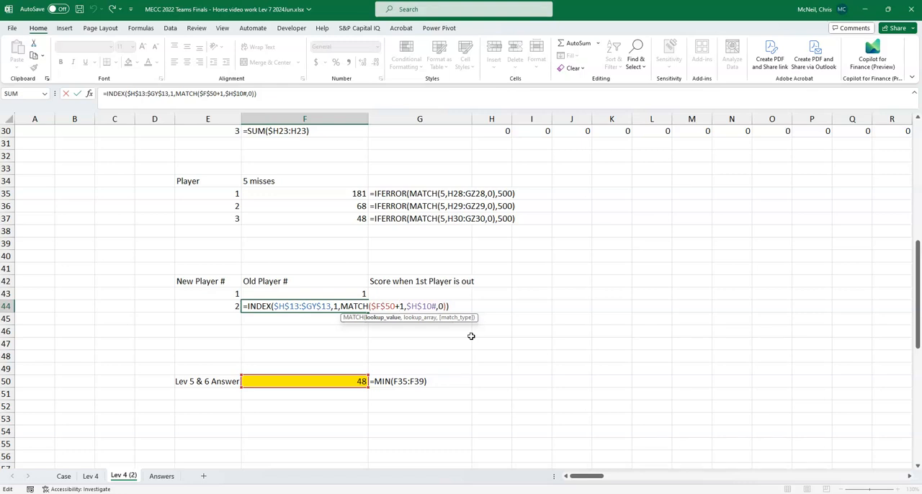
{"action": "type", "text": "2"}
{"action": "key", "text": "Delete"}
{"action": "key", "text": "Return"}
{"action": "key", "text": "Up"}
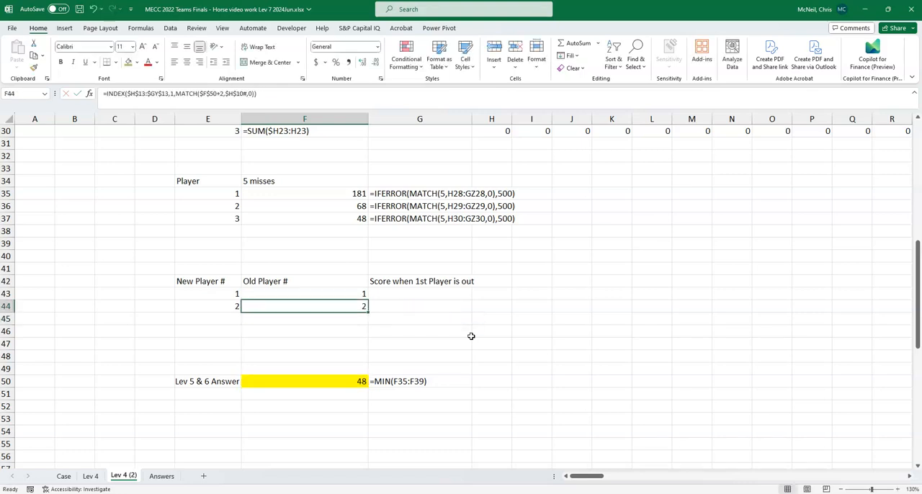
- Begin an INDEX formula in G43 under Score when 1st Player is out, with the absolute cumulative score range $H$28:$GZ$30 as its array
{"action": "left_click", "coordinate": [408, 294]}
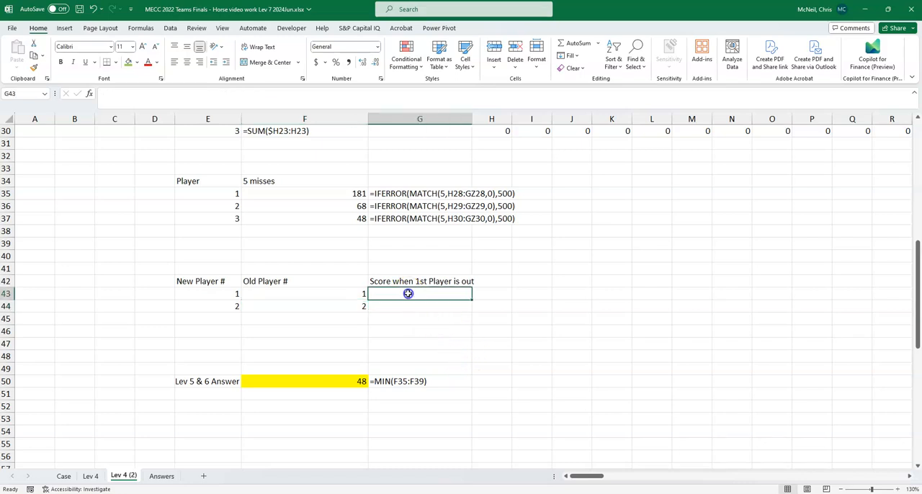
{"action": "scroll", "coordinate": [516, 301], "scroll_direction": "up", "scroll_amount": 1}
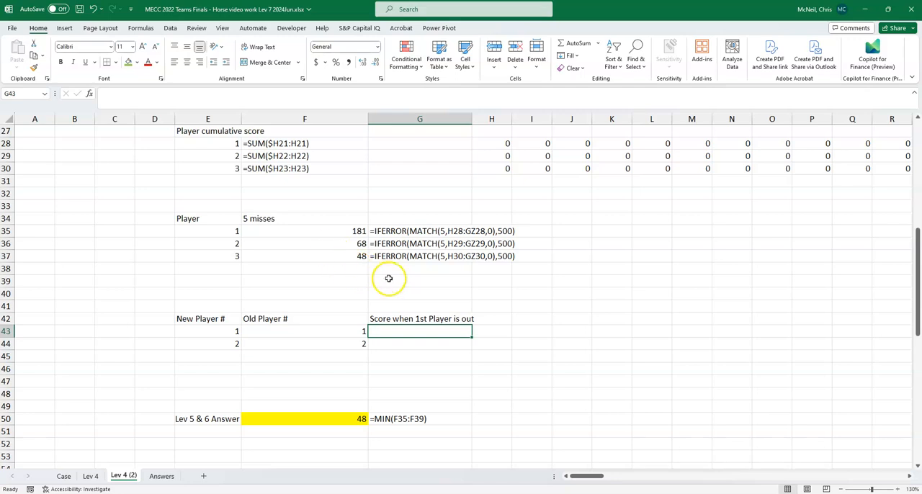
{"action": "left_click", "coordinate": [320, 416]}
{"action": "left_click", "coordinate": [412, 330]}
{"action": "type", "text": "=ind"}
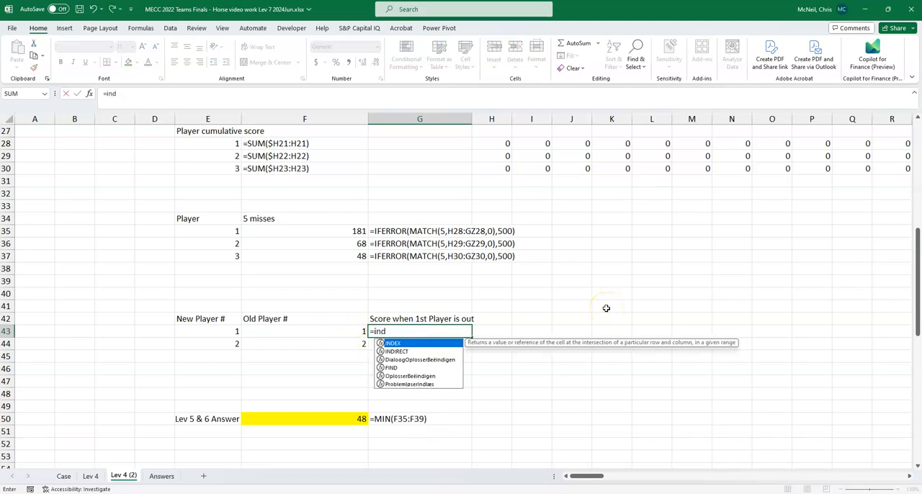
{"action": "key", "text": "Tab"}
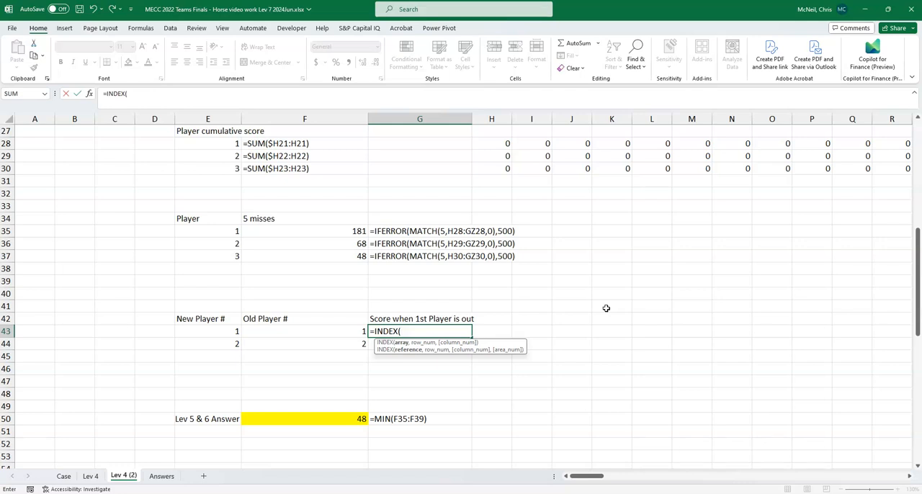
{"action": "scroll", "coordinate": [598, 295], "scroll_direction": "up", "scroll_amount": 1}
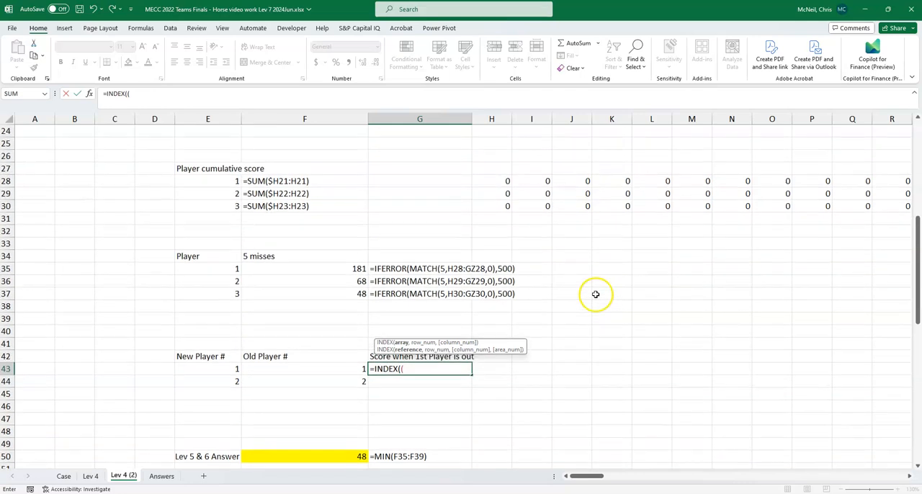
{"action": "left_click", "coordinate": [493, 182]}
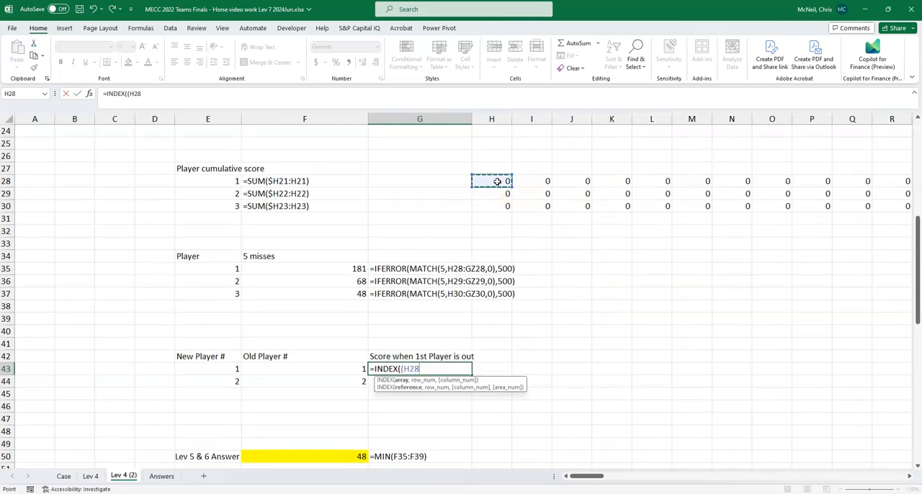
{"action": "key", "text": "shift+Down"}
{"action": "key", "text": "shift+Down"}
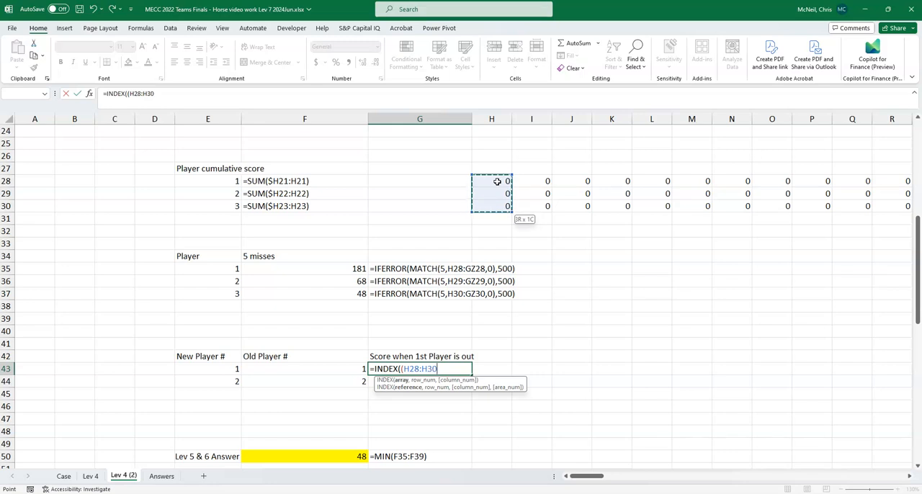
{"action": "key", "text": "ctrl+shift+Right"}
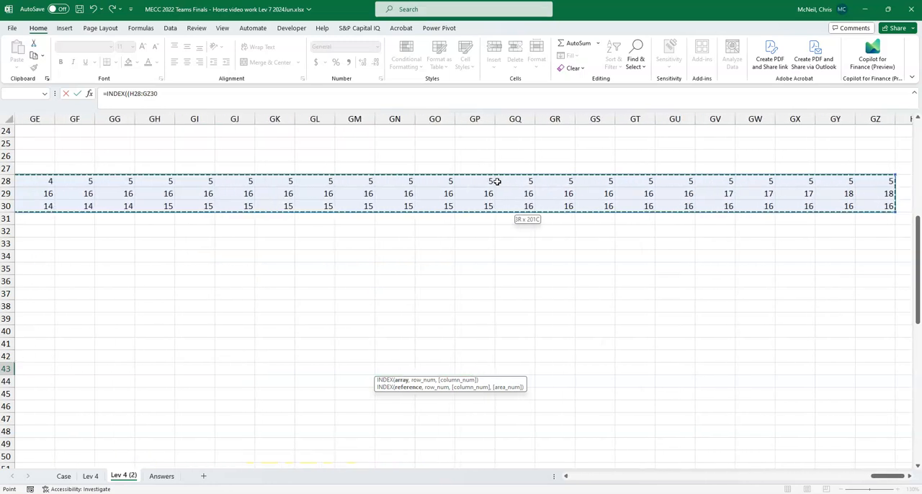
{"action": "key", "text": "F4"}
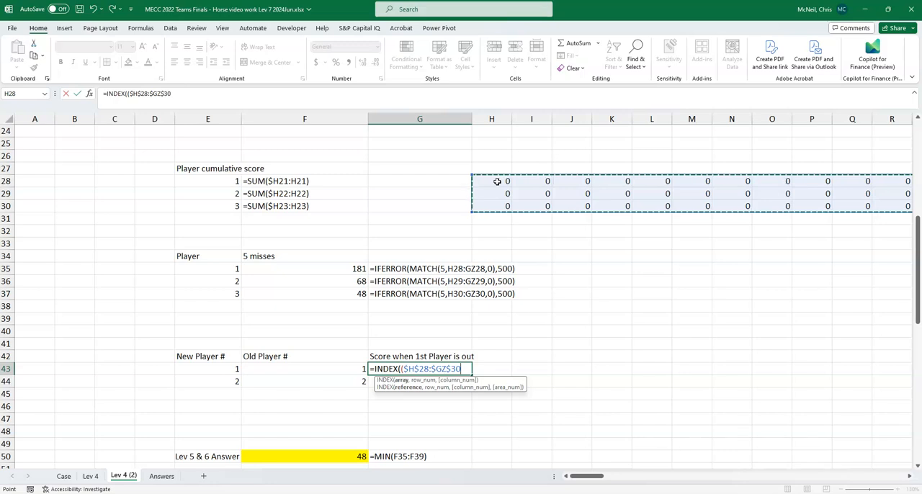
{"action": "type", "text": ","}
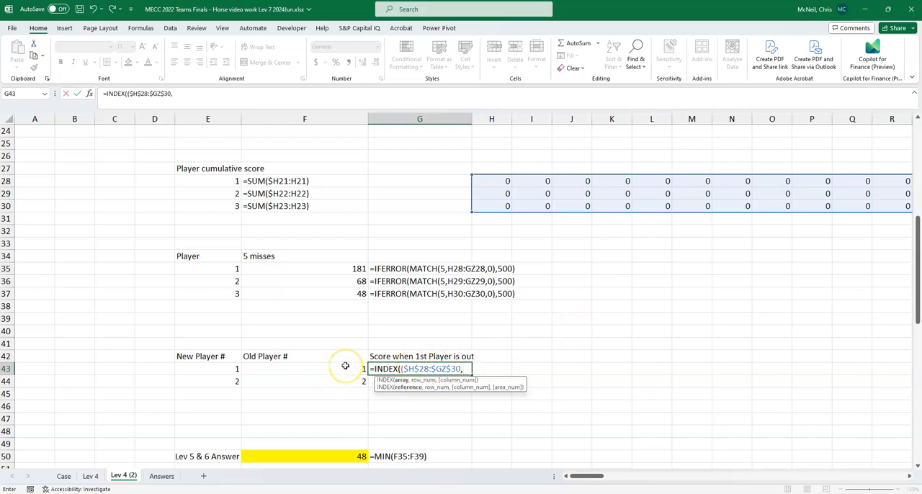
- Add a nested MATCH as the row argument in G43, looking up F43 in the absolute player list $E$28# with match type 0
{"action": "type", "text": "match("}
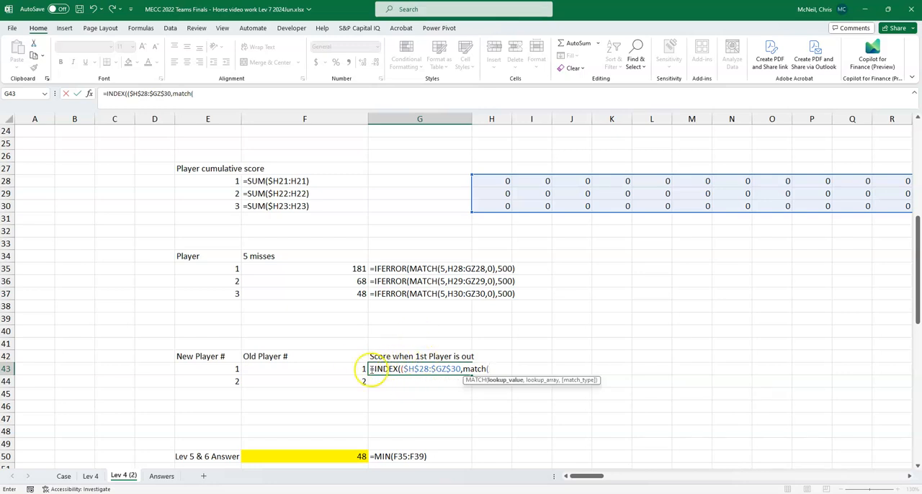
{"action": "left_click", "coordinate": [347, 369]}
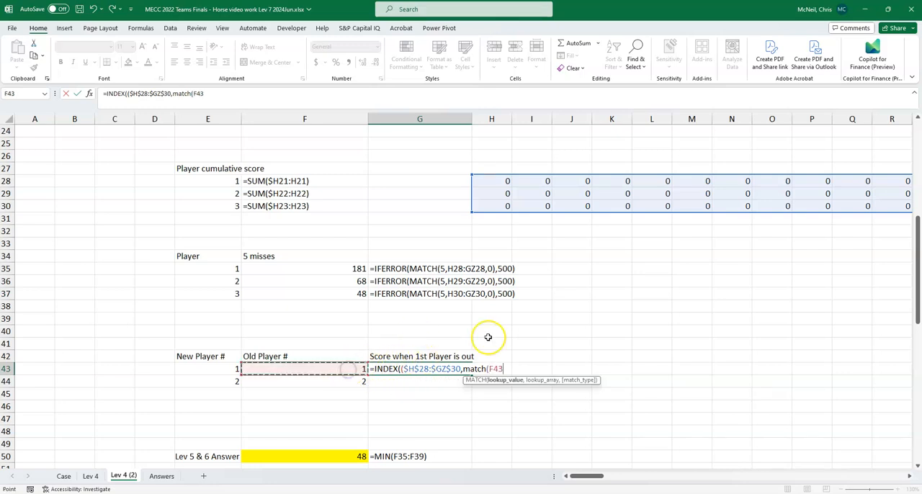
{"action": "type", "text": ","}
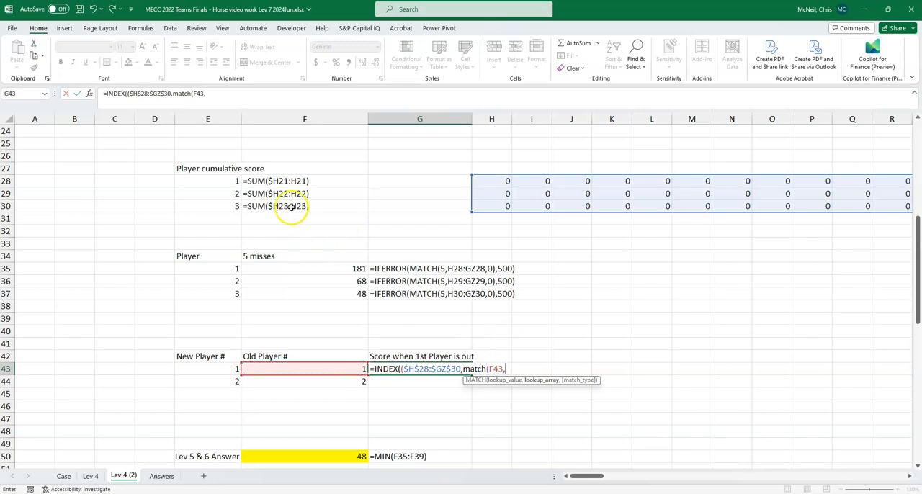
{"action": "left_click_drag", "start_coordinate": [228, 184], "coordinate": [229, 207]}
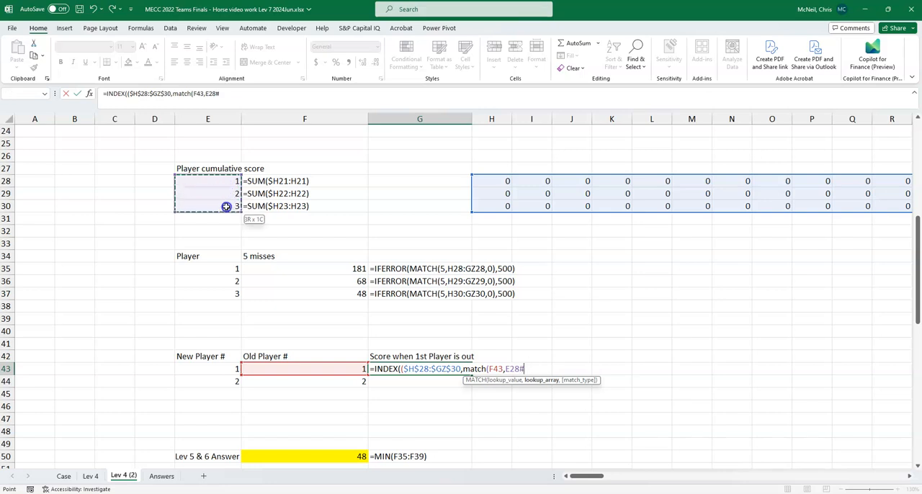
{"action": "left_click", "coordinate": [515, 368]}
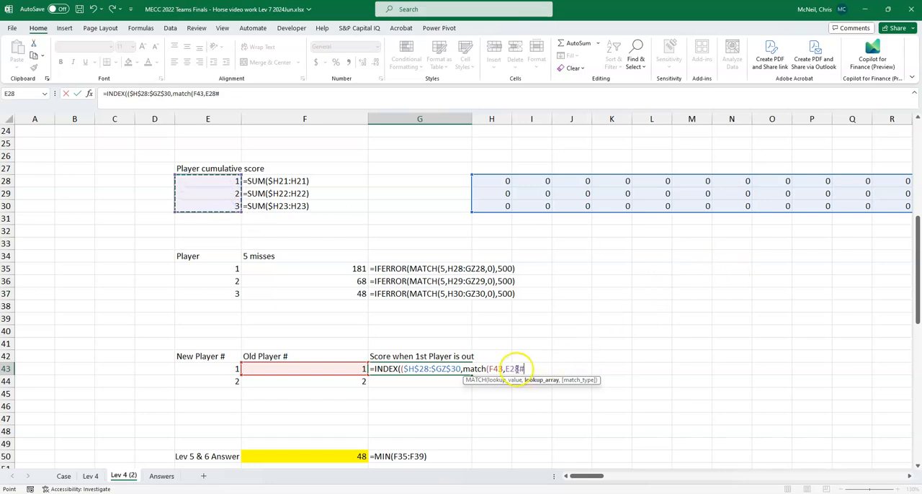
{"action": "key", "text": "F4"}
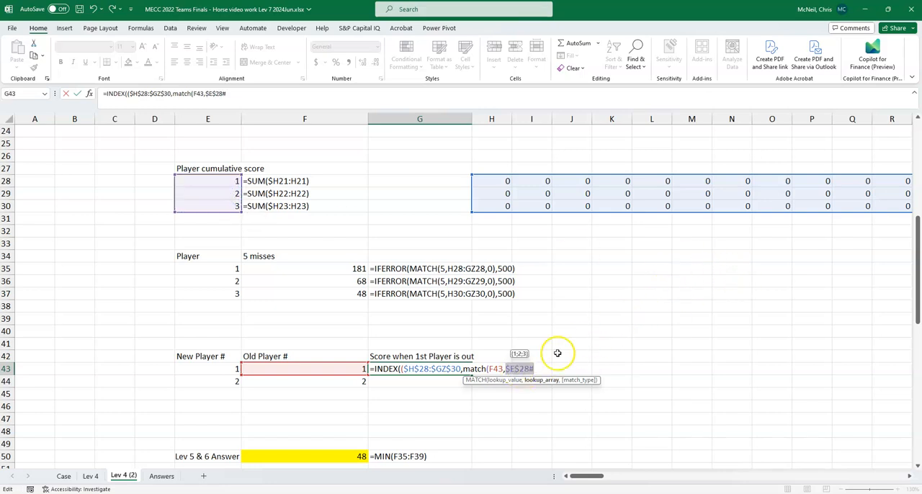
{"action": "type", "text": ","}
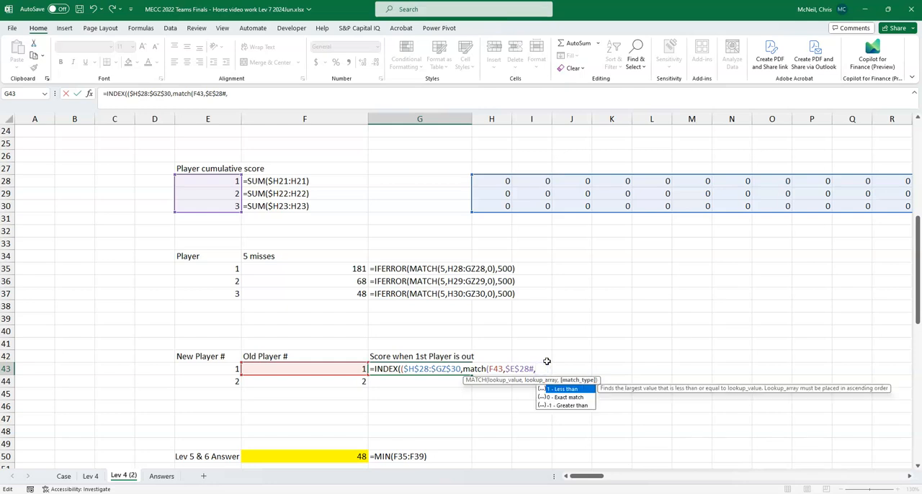
{"action": "type", "text": "0),"}
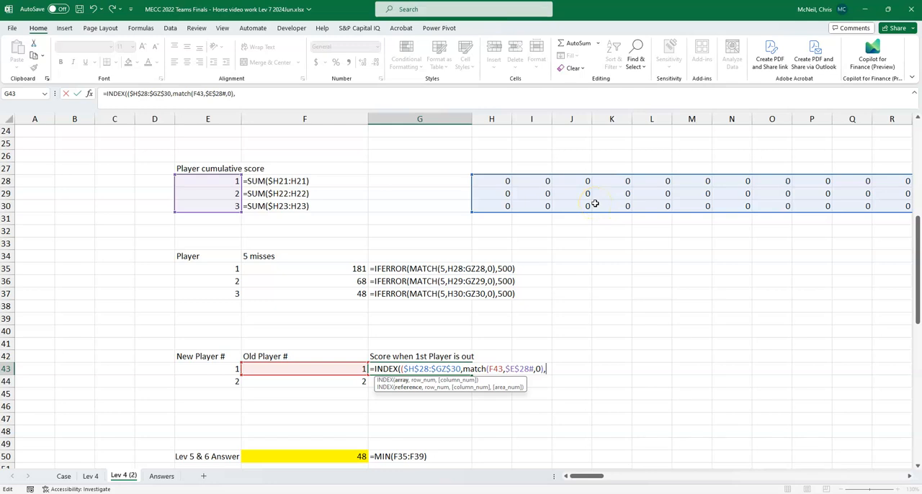
- Add a second MATCH as the column argument in G43, looking up $F$50 in the shot number array $H$10#
{"action": "type", "text": "match("}
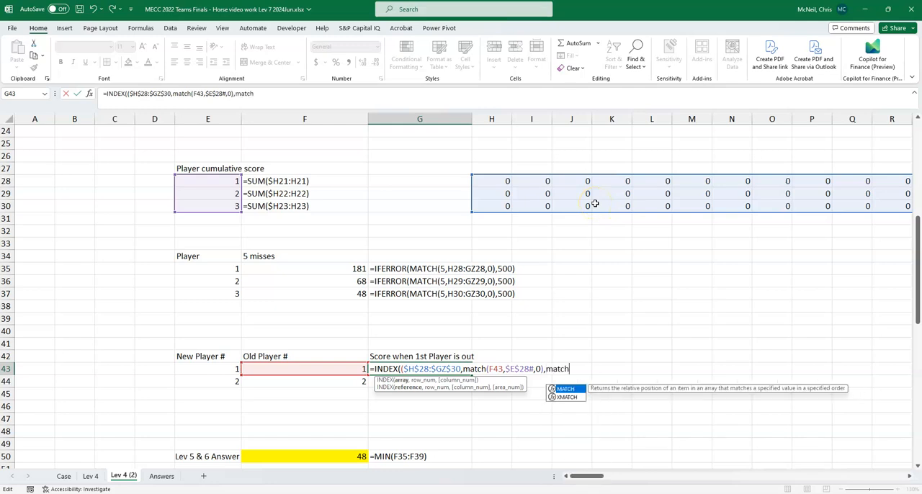
{"action": "left_click", "coordinate": [329, 456]}
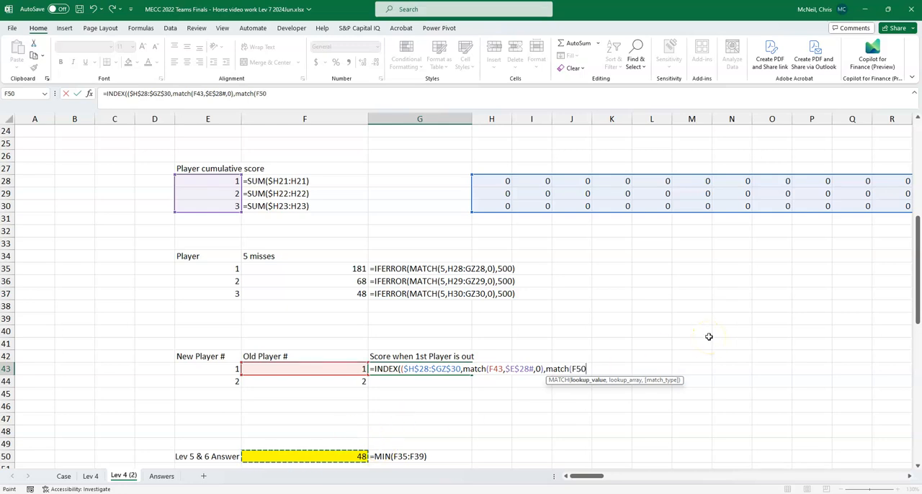
{"action": "key", "text": "F4"}
{"action": "type", "text": ","}
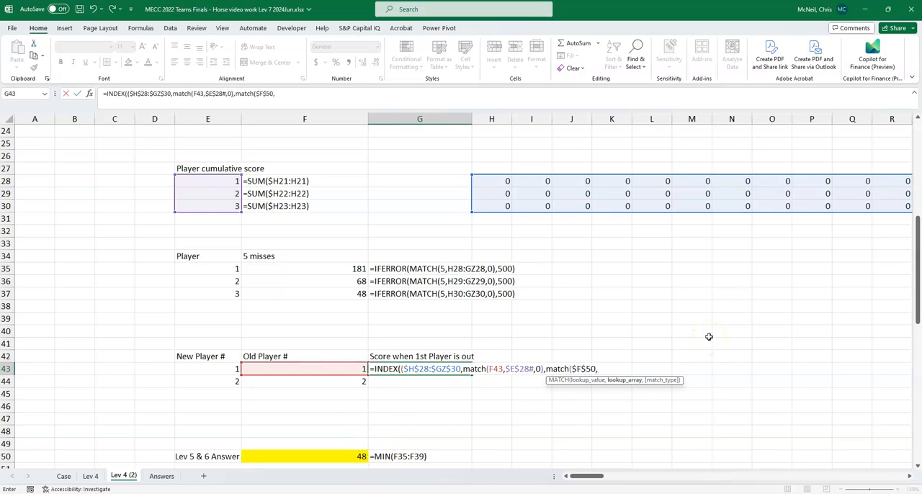
{"action": "scroll", "coordinate": [723, 326], "scroll_direction": "up", "scroll_amount": 1}
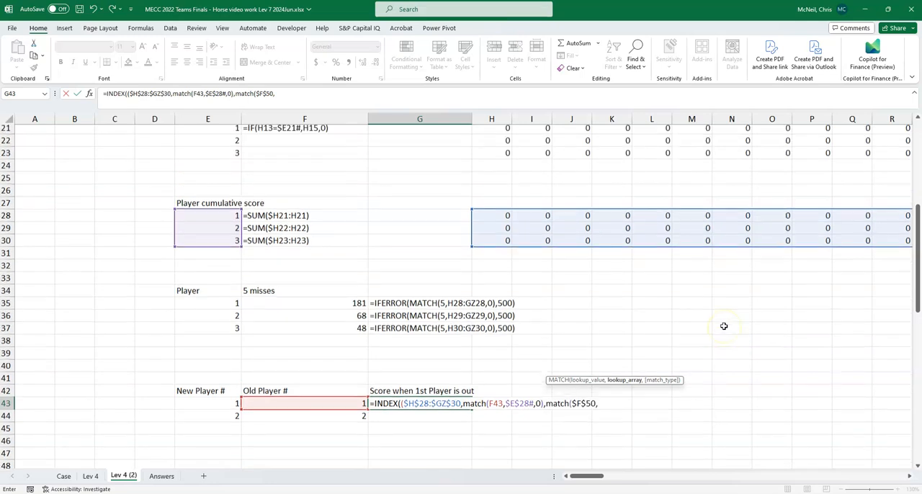
{"action": "scroll", "coordinate": [724, 326], "scroll_direction": "up", "scroll_amount": 3}
{"action": "scroll", "coordinate": [723, 328], "scroll_direction": "up", "scroll_amount": 4}
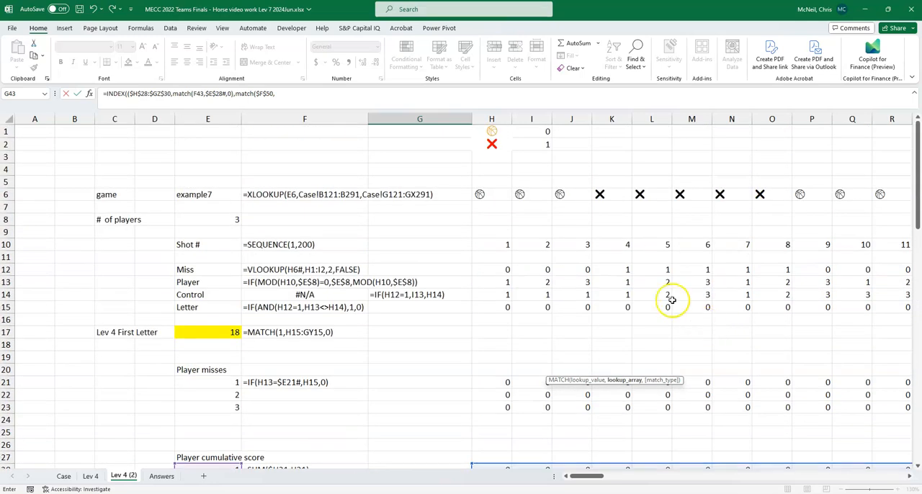
{"action": "left_click", "coordinate": [488, 244]}
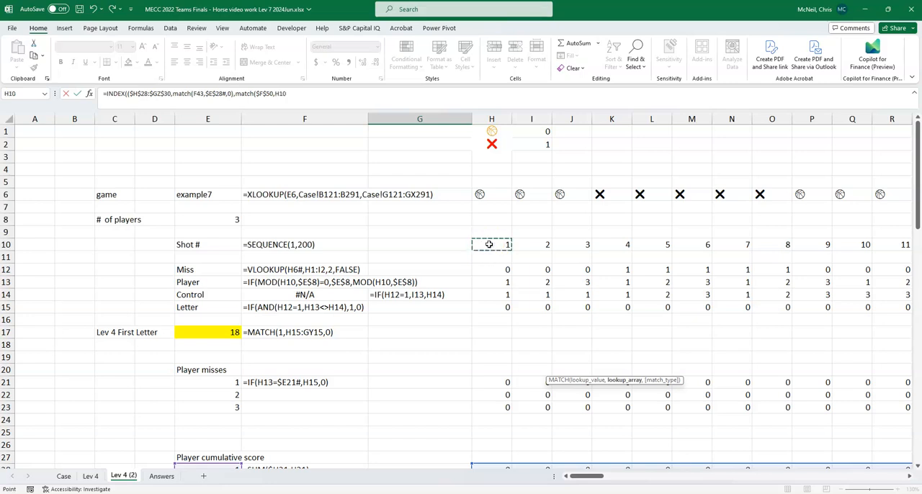
{"action": "key", "text": "F4"}
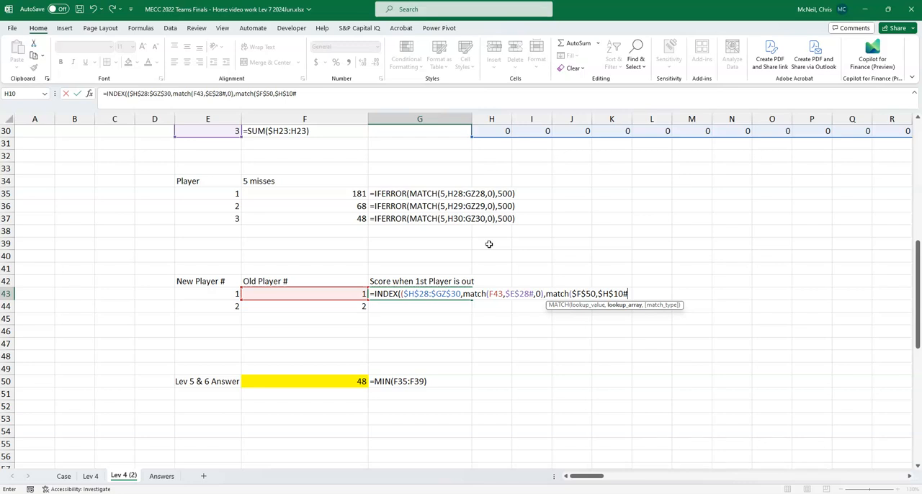
- Finish the column MATCH with match type 0 and try to enter the G43 formula
{"action": "type", "text": ",0"}
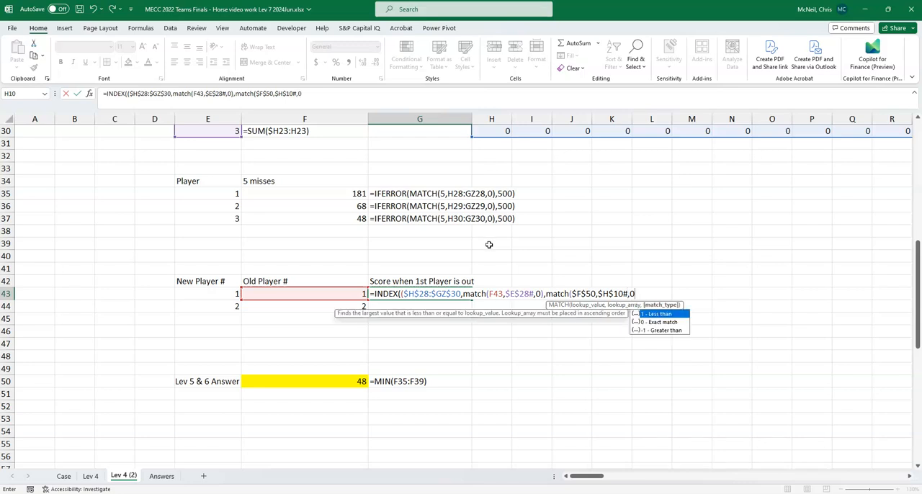
{"action": "type", "text": ")"}
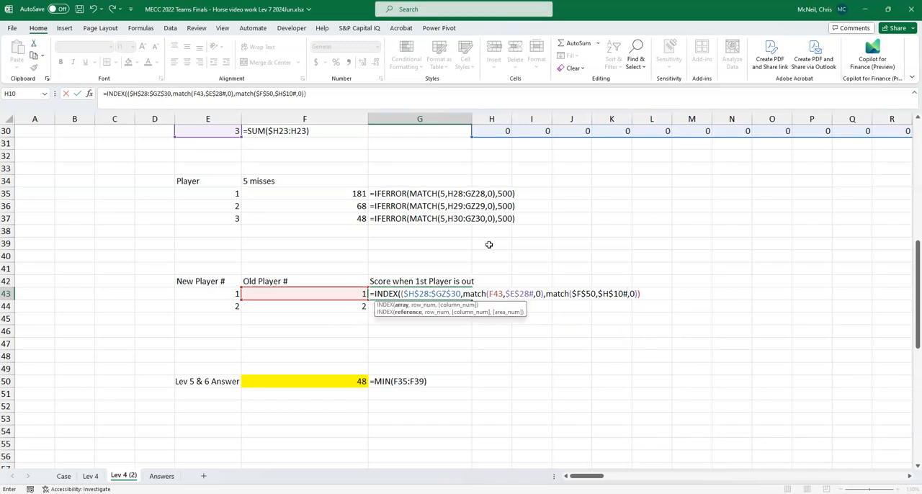
{"action": "key", "text": "Return"}
{"action": "left_click", "coordinate": [444, 303]}
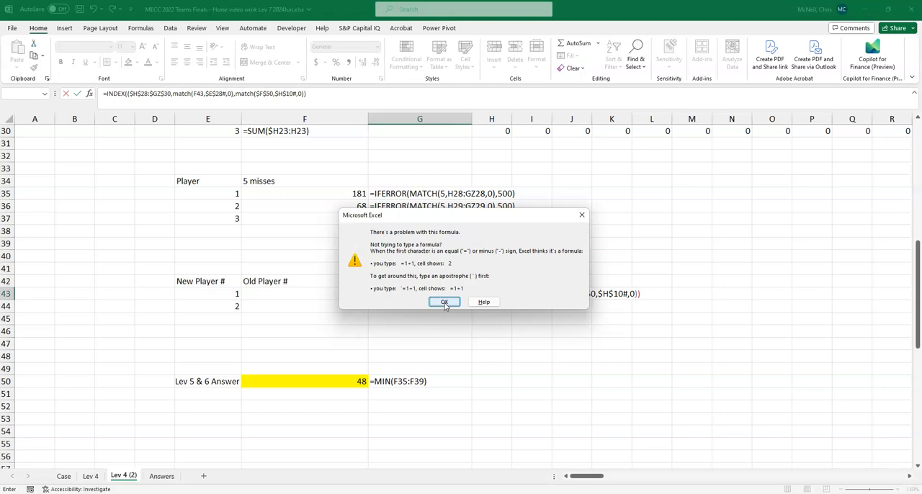
{"action": "left_click_drag", "start_coordinate": [453, 214], "coordinate": [483, 332]}
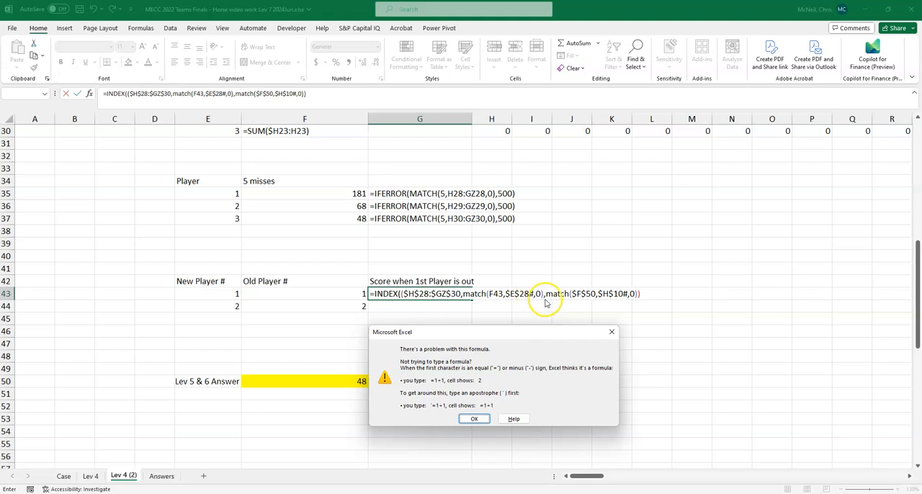
{"action": "left_click", "coordinate": [474, 420]}
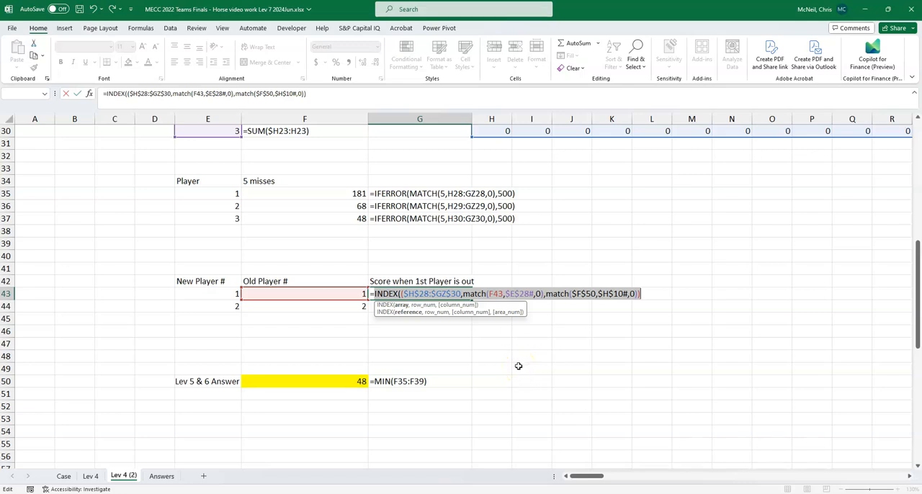
- Remove the extra opening parenthesis after INDEX in the G43 formula and enter it
{"action": "scroll", "coordinate": [526, 356], "scroll_direction": "up", "scroll_amount": 2}
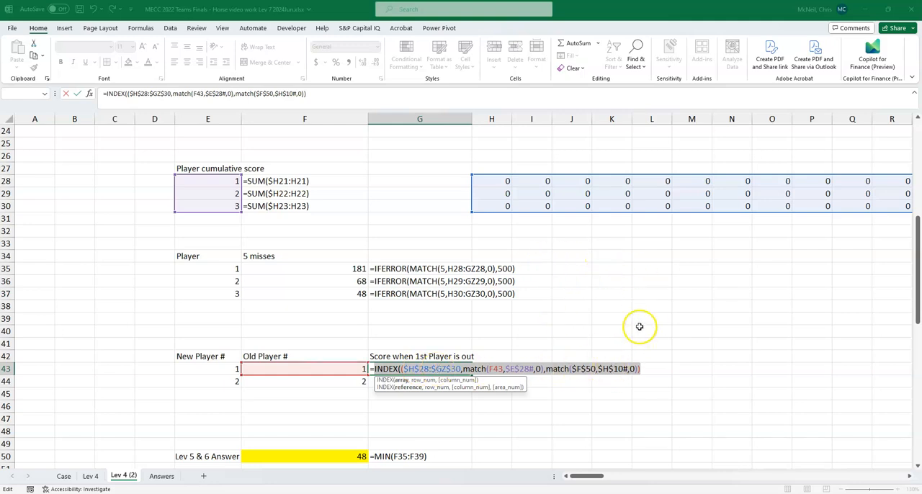
{"action": "scroll", "coordinate": [639, 326], "scroll_direction": "up", "scroll_amount": 8}
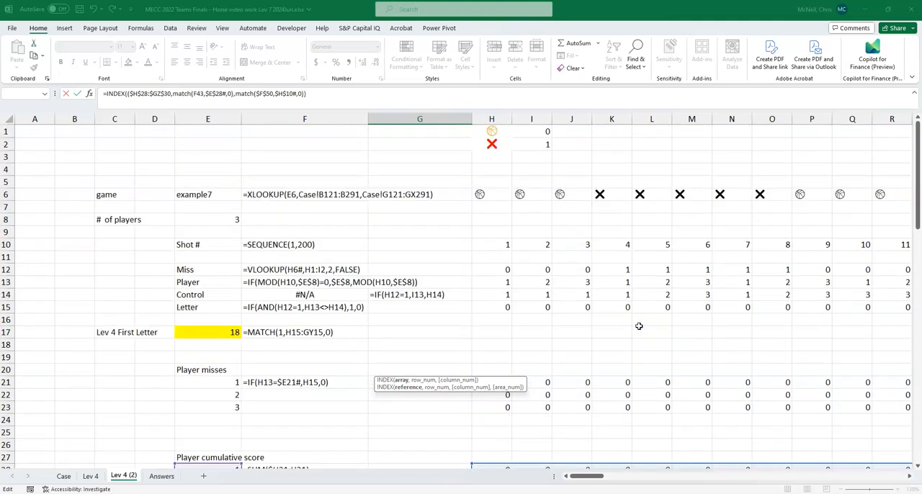
{"action": "scroll", "coordinate": [639, 327], "scroll_direction": "down", "scroll_amount": 8}
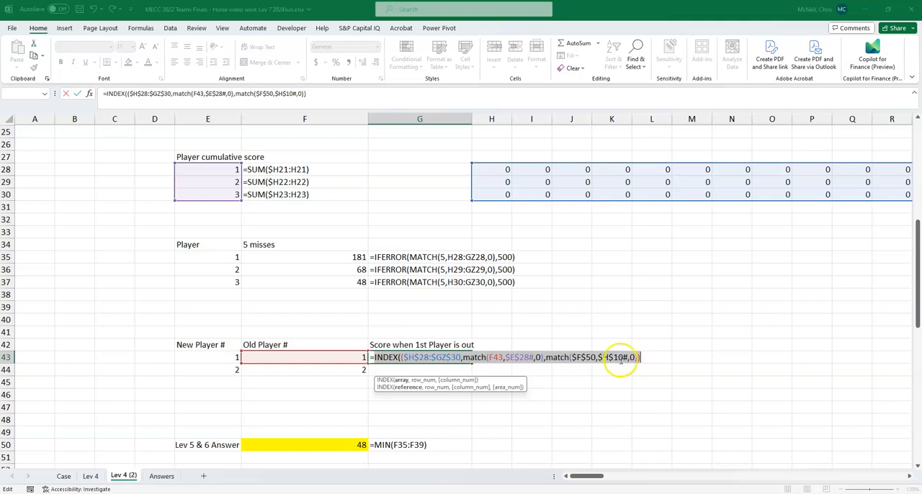
{"action": "left_click", "coordinate": [611, 358]}
{"action": "scroll", "coordinate": [685, 343], "scroll_direction": "up", "scroll_amount": 4}
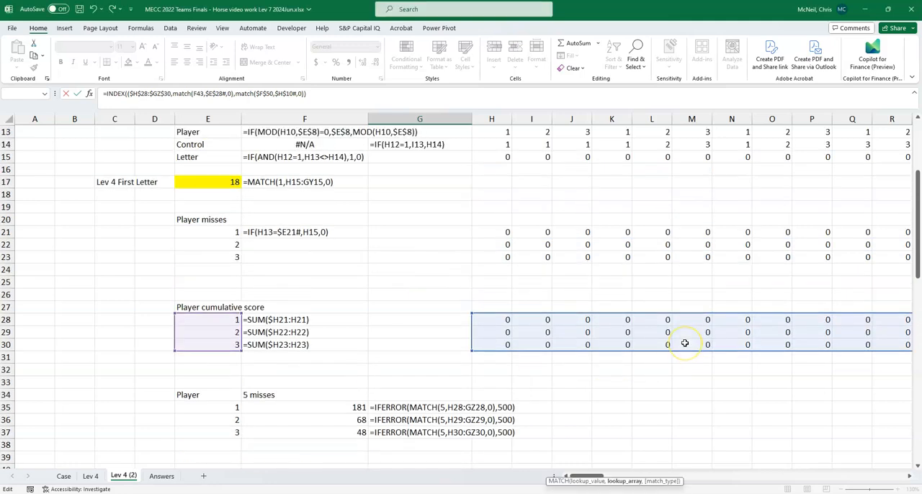
{"action": "scroll", "coordinate": [685, 343], "scroll_direction": "up", "scroll_amount": 2}
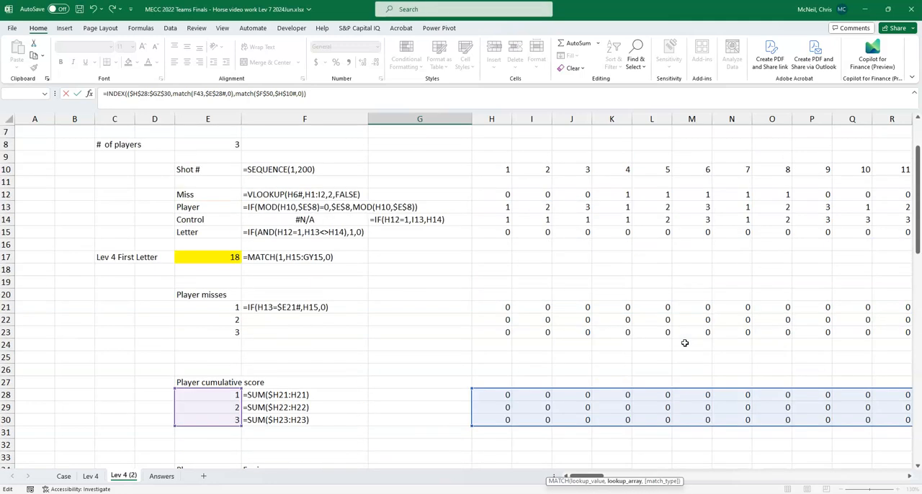
{"action": "scroll", "coordinate": [686, 343], "scroll_direction": "down", "scroll_amount": 6}
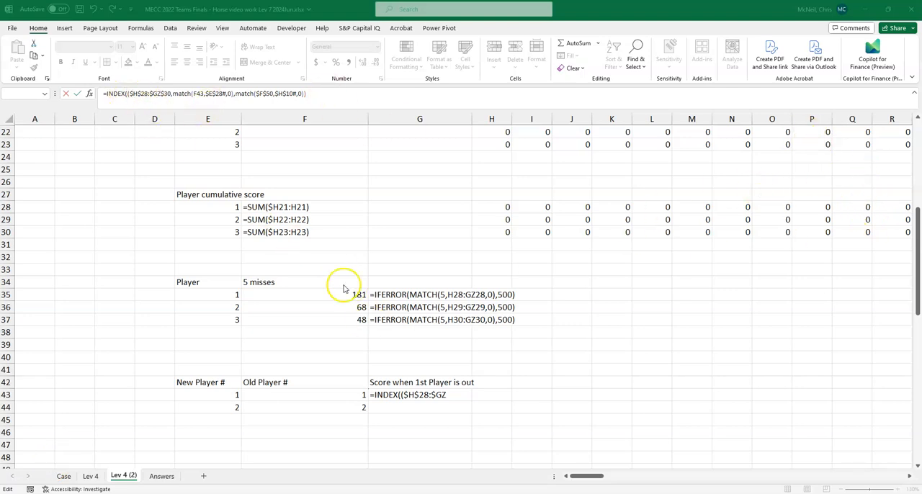
{"action": "triple_click", "coordinate": [124, 94]}
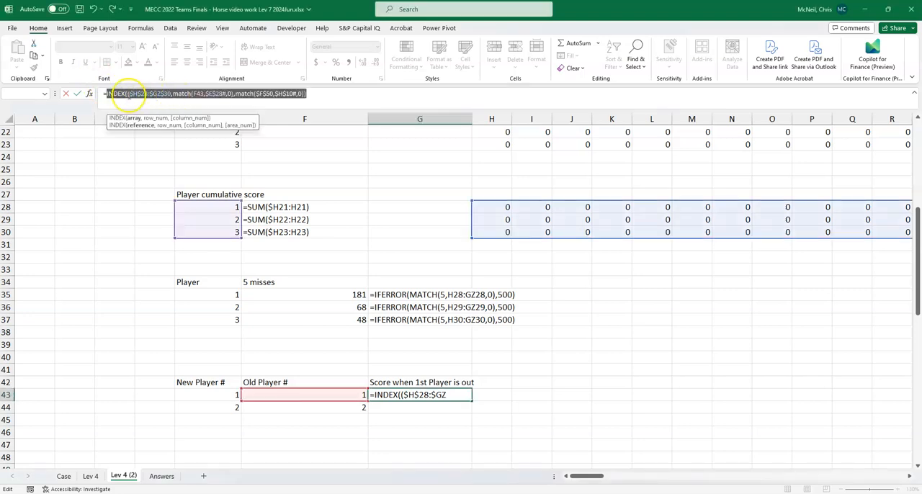
{"action": "left_click", "coordinate": [127, 94]}
{"action": "key", "text": "BackSpace"}
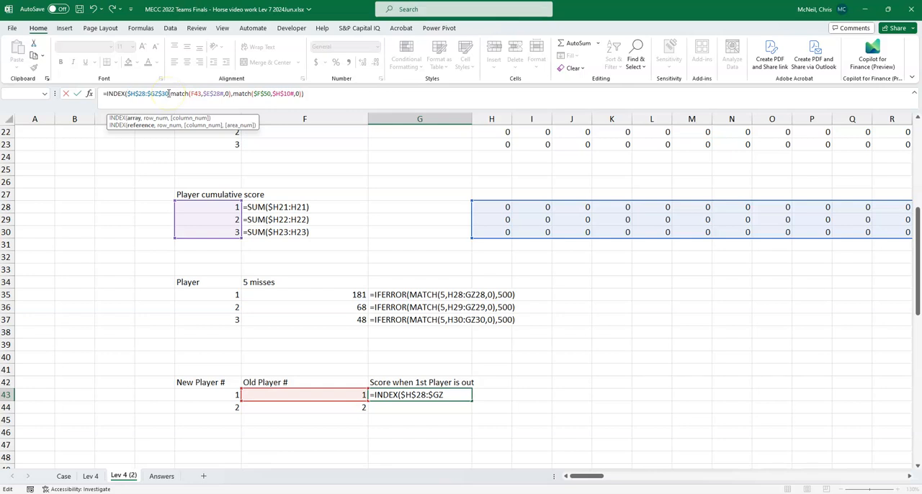
{"action": "key", "text": "Return"}
{"action": "key", "text": "Up"}
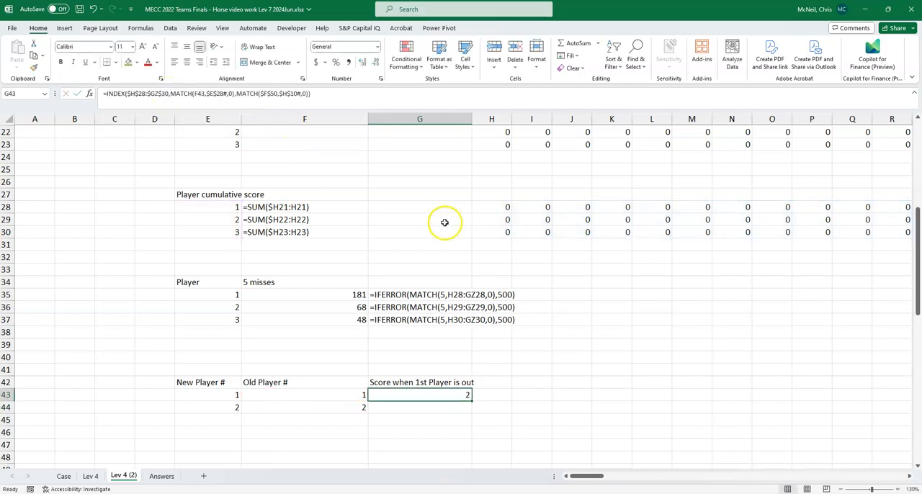
- Fill the G43 formula down to G44 and review the references used by the copied formula
{"action": "left_click_drag", "start_coordinate": [472, 402], "coordinate": [442, 406]}
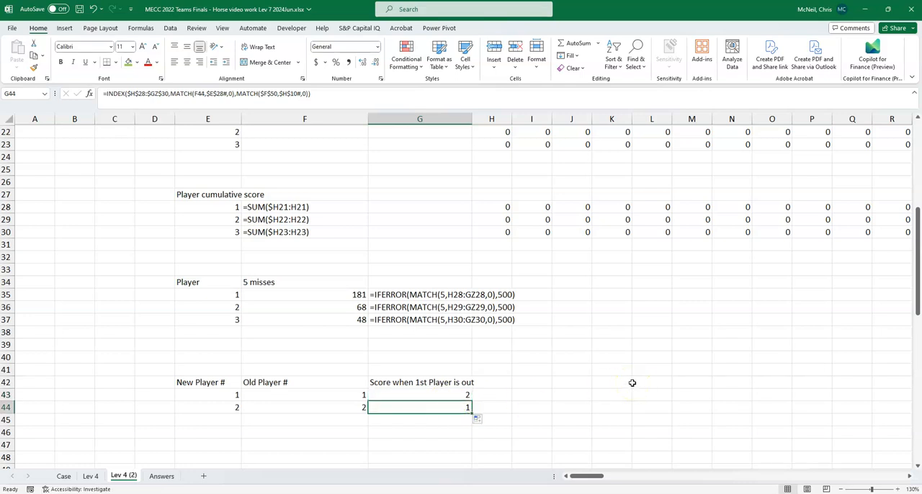
{"action": "key", "text": "F2"}
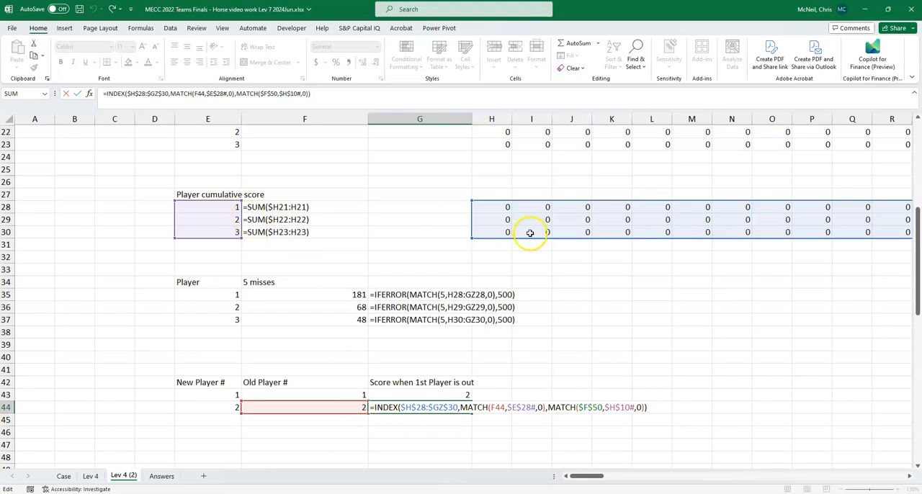
{"action": "scroll", "coordinate": [577, 296], "scroll_direction": "up", "scroll_amount": 5}
{"action": "scroll", "coordinate": [579, 297], "scroll_direction": "down", "scroll_amount": 7}
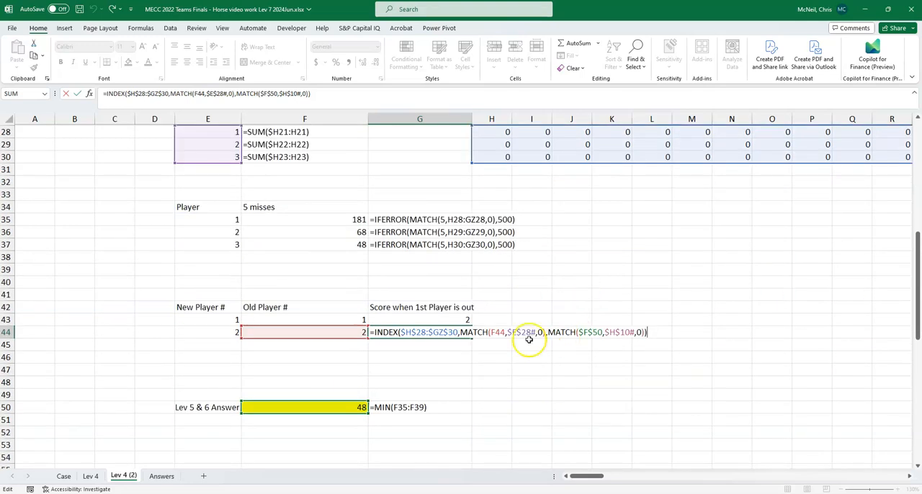
{"action": "left_click", "coordinate": [423, 317]}
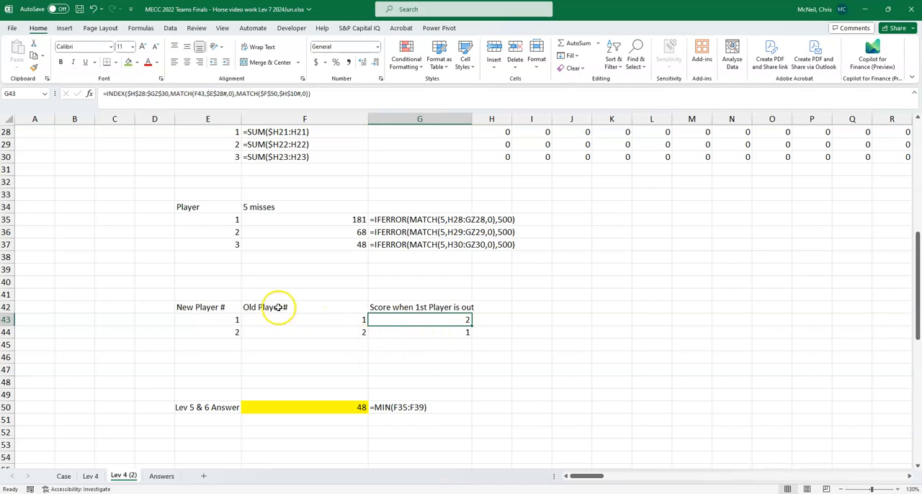
- Review the eliminated player's shot in F37 and the remaining players' scores in G43 and G44, and save the workbook
{"action": "left_click", "coordinate": [324, 247]}
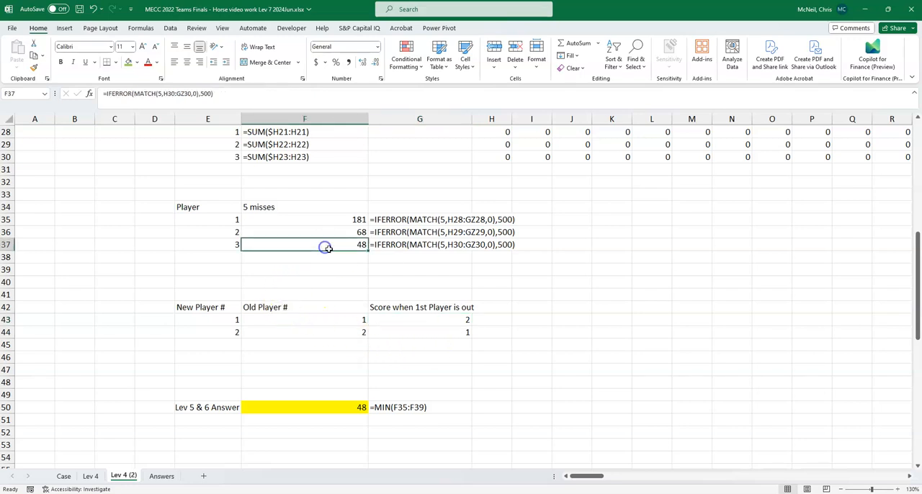
{"action": "left_click", "coordinate": [417, 318]}
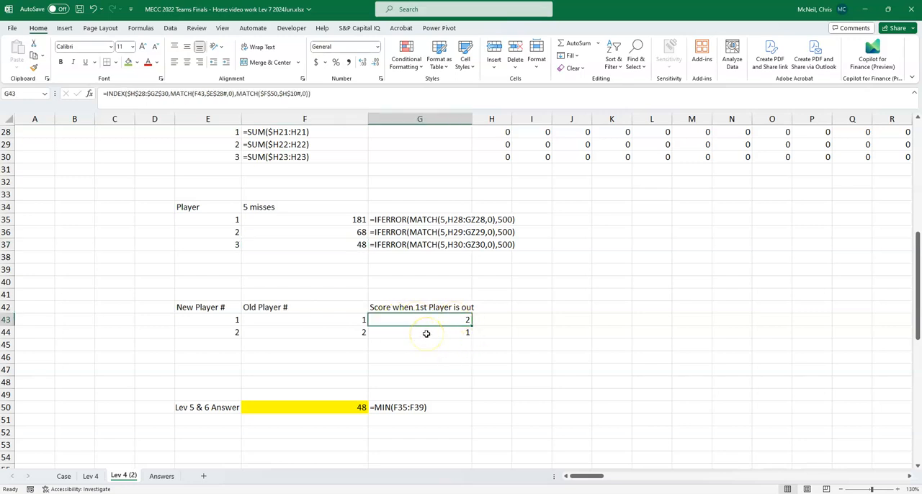
{"action": "left_click", "coordinate": [427, 333]}
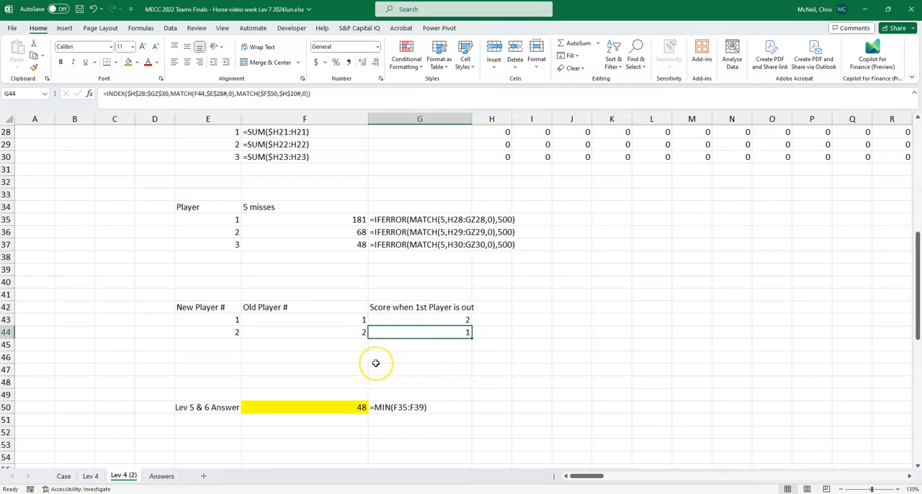
{"action": "key", "text": "ctrl+s"}
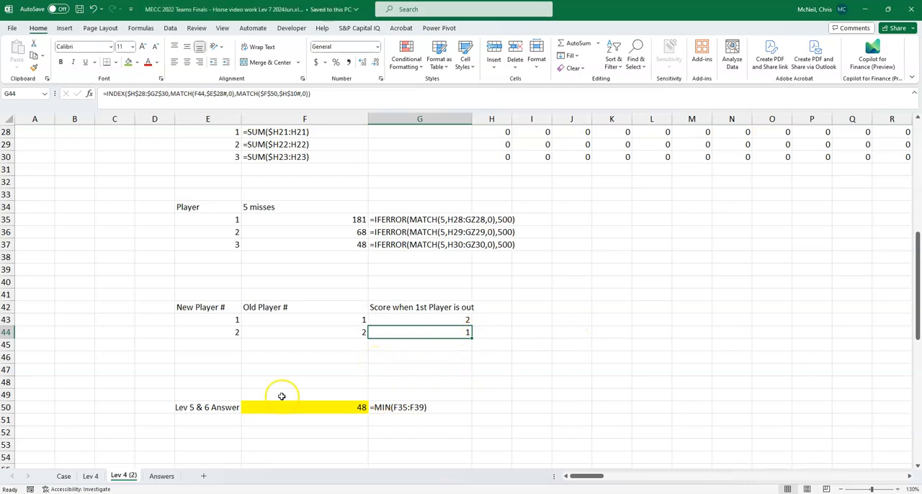
- Create a copy of the Lev 4 (2) sheet and place it before the Answers sheet
{"action": "right_click", "coordinate": [120, 476]}
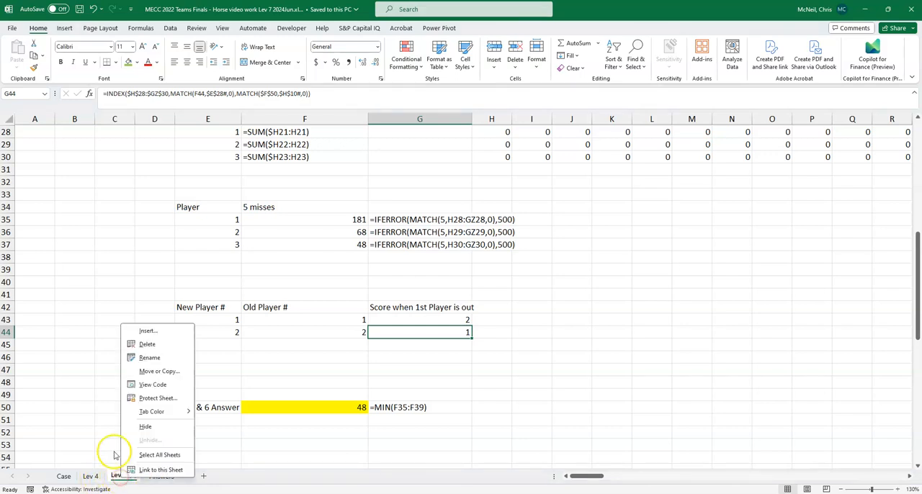
{"action": "left_click", "coordinate": [160, 371]}
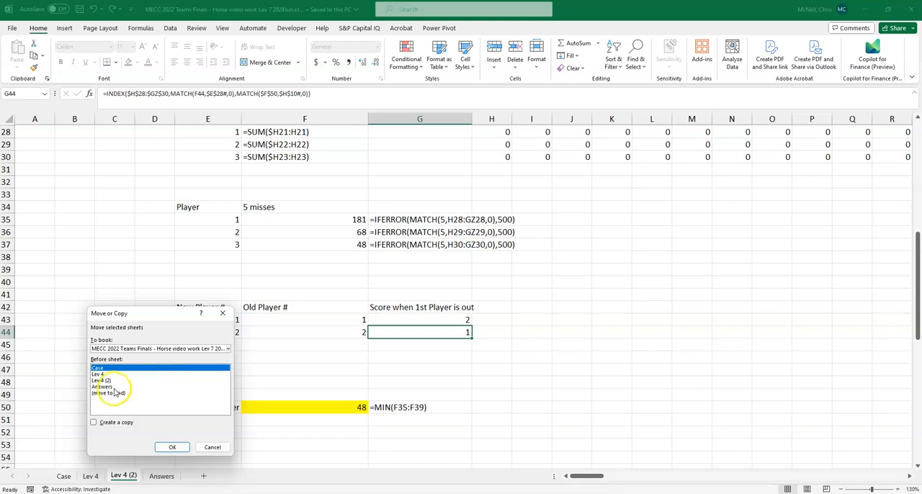
{"action": "left_click", "coordinate": [102, 387]}
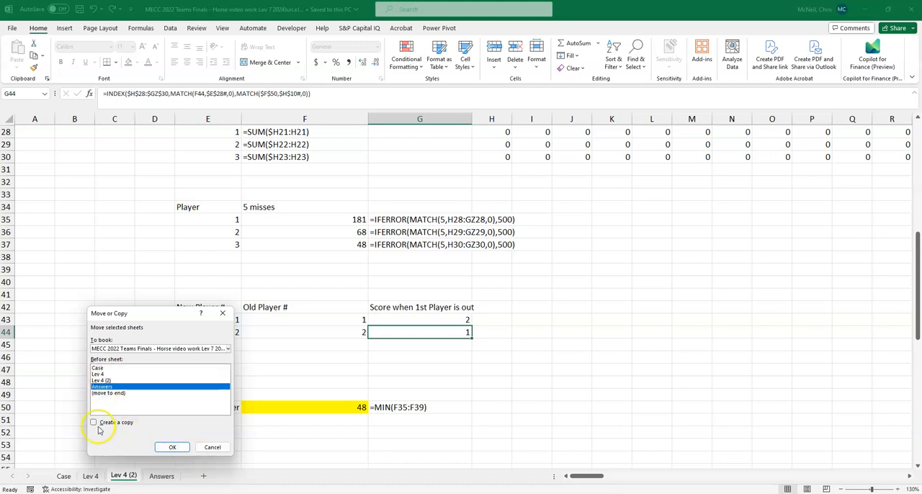
{"action": "left_click", "coordinate": [93, 422]}
{"action": "left_click", "coordinate": [172, 447]}
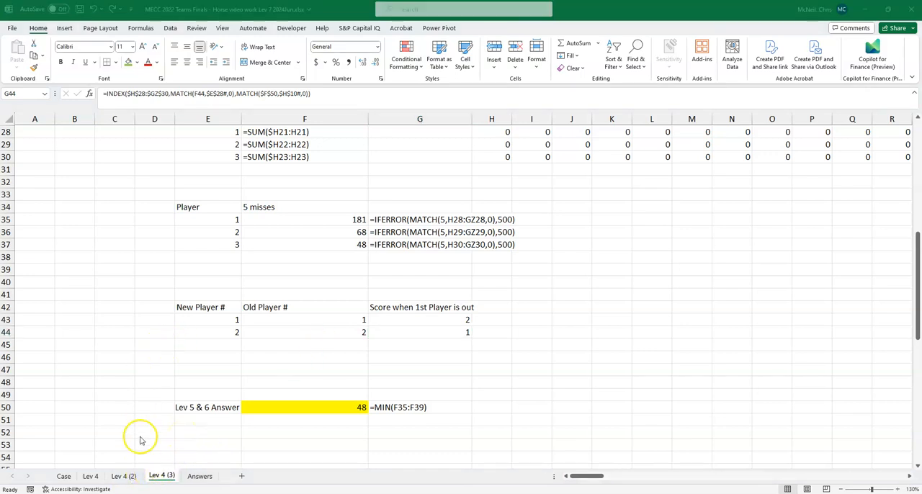
{"action": "left_click", "coordinate": [207, 278]}
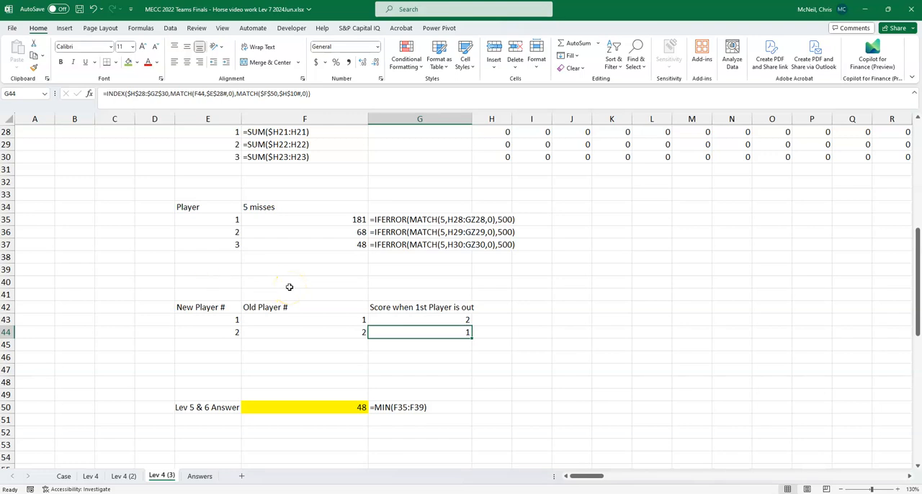
- Paste the Resume at SHOT label and its blue input cell into the copied sheet, starting at C2
{"action": "scroll", "coordinate": [288, 287], "scroll_direction": "up", "scroll_amount": 9}
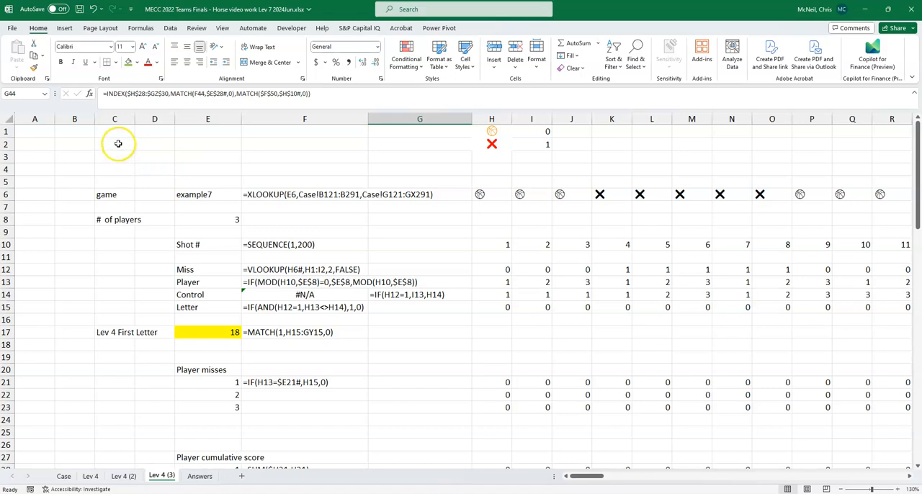
{"action": "left_click", "coordinate": [119, 144]}
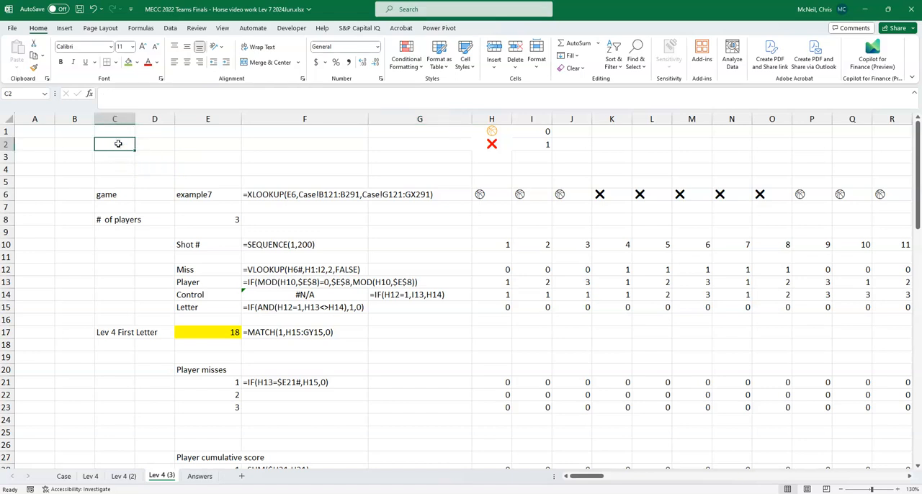
{"action": "key", "text": "ctrl+v"}
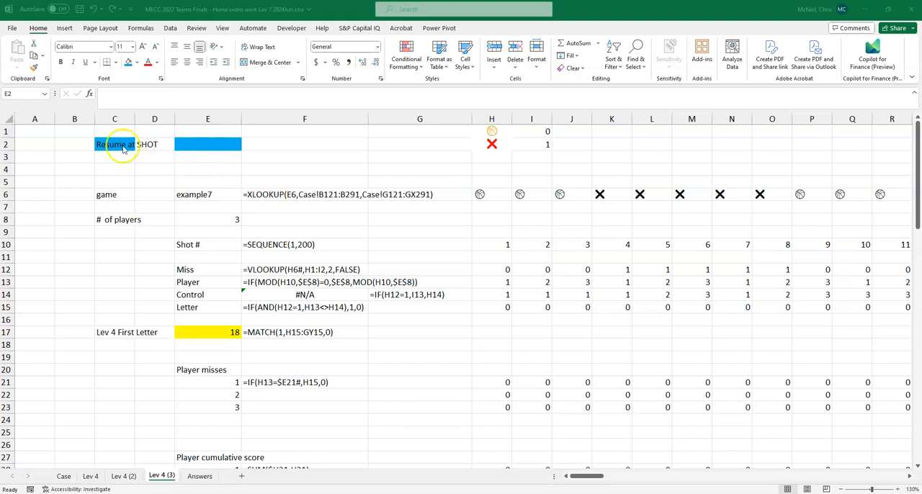
- Link the Resume at SHOT cell E2 to the Lev 5 & 6 Answer in F50 of the Lev 4 (2) sheet
{"action": "left_click", "coordinate": [207, 145]}
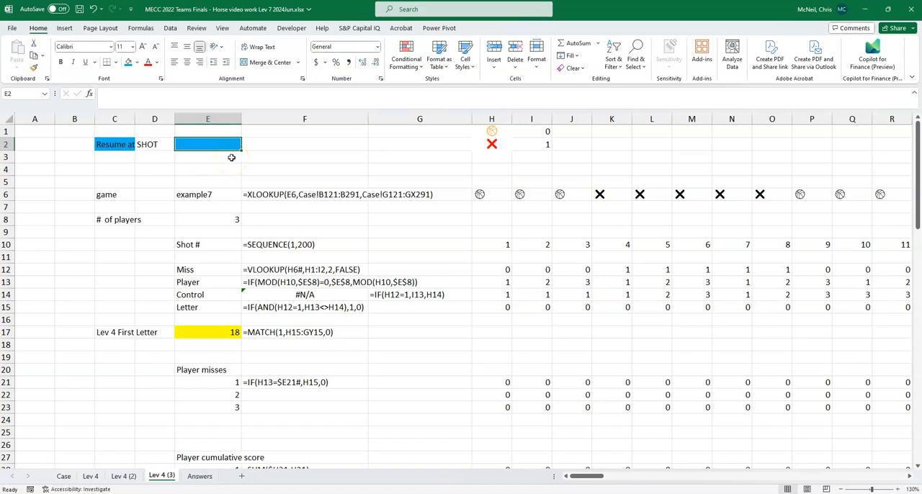
{"action": "type", "text": "="}
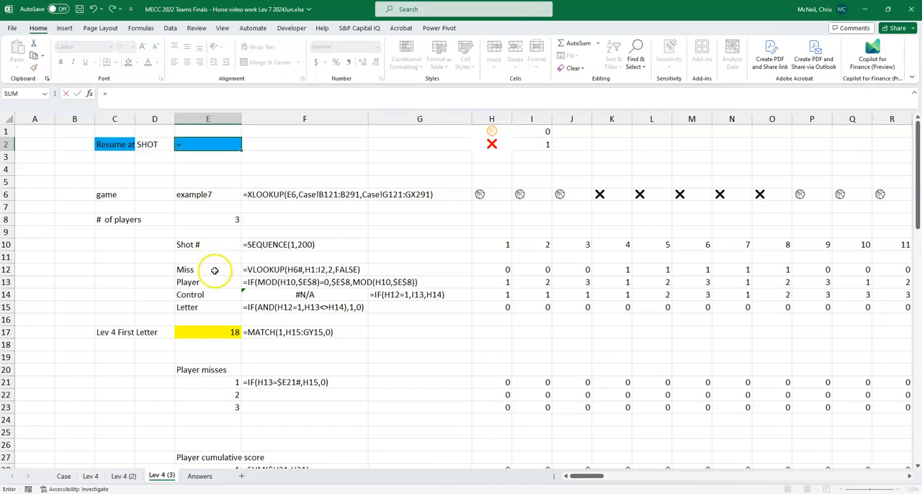
{"action": "left_click", "coordinate": [136, 480]}
{"action": "scroll", "coordinate": [381, 237], "scroll_direction": "down", "scroll_amount": 10}
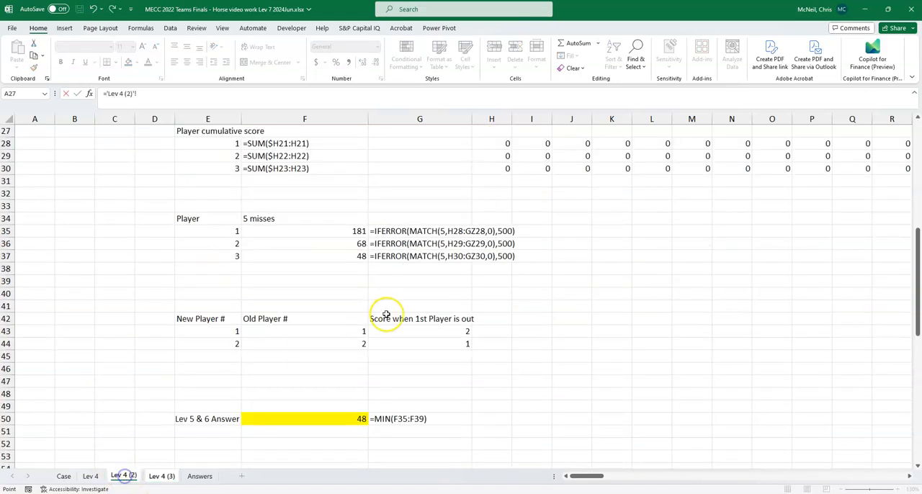
{"action": "left_click", "coordinate": [321, 345]}
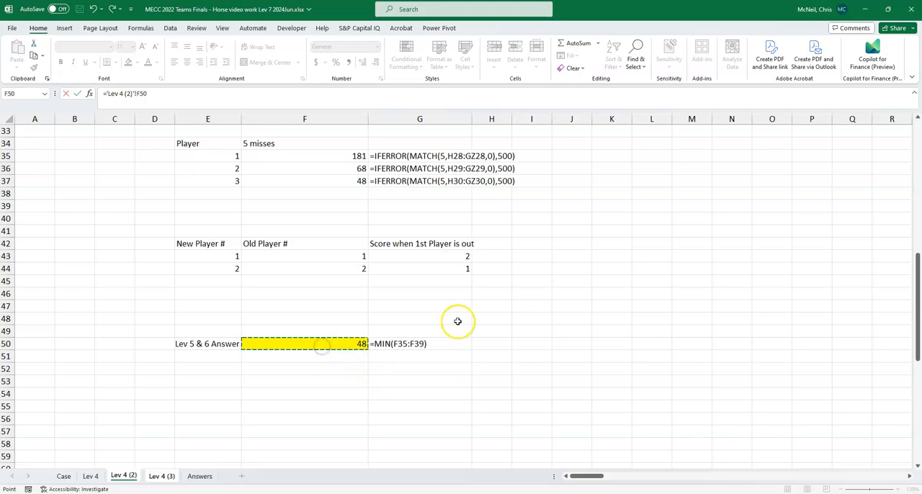
{"action": "key", "text": "Return"}
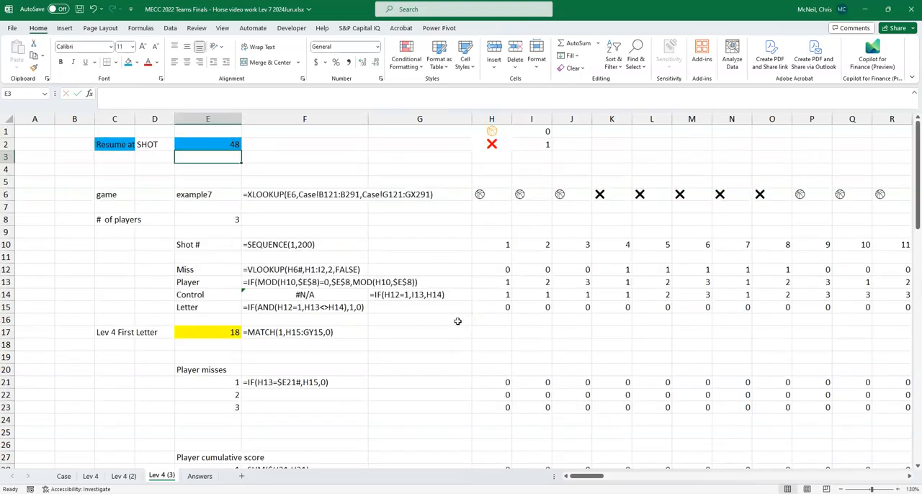
{"action": "left_click", "coordinate": [195, 143]}
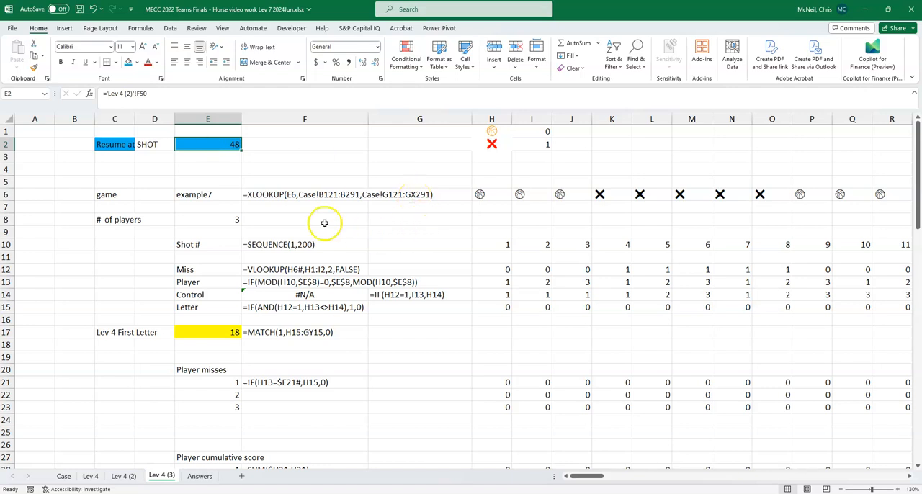
- Wrap the game's XLOOKUP formula in H6 in a CHOOSECOLS function, keeping the XLOOKUP as its array argument
{"action": "left_click", "coordinate": [210, 199]}
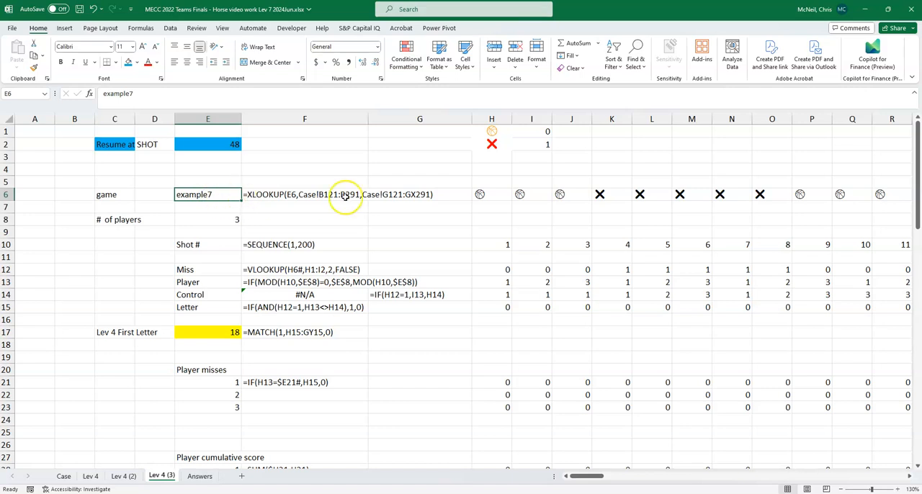
{"action": "left_click", "coordinate": [292, 196]}
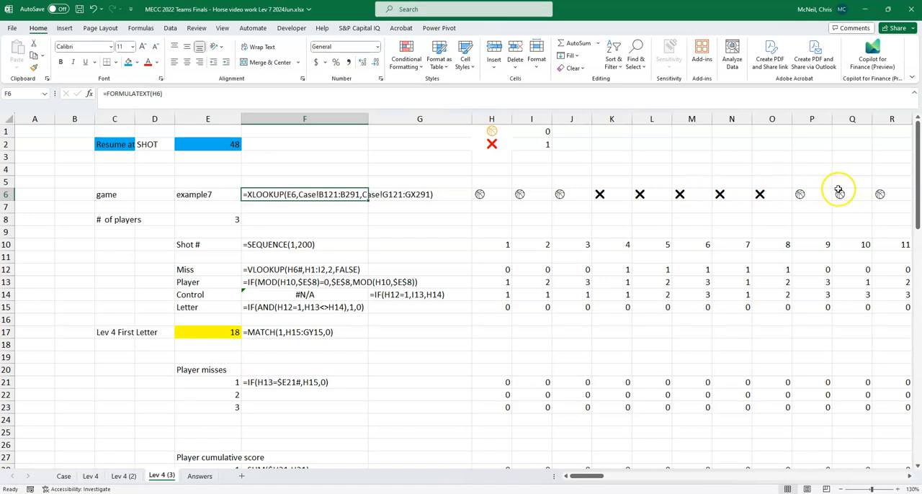
{"action": "left_click", "coordinate": [481, 197]}
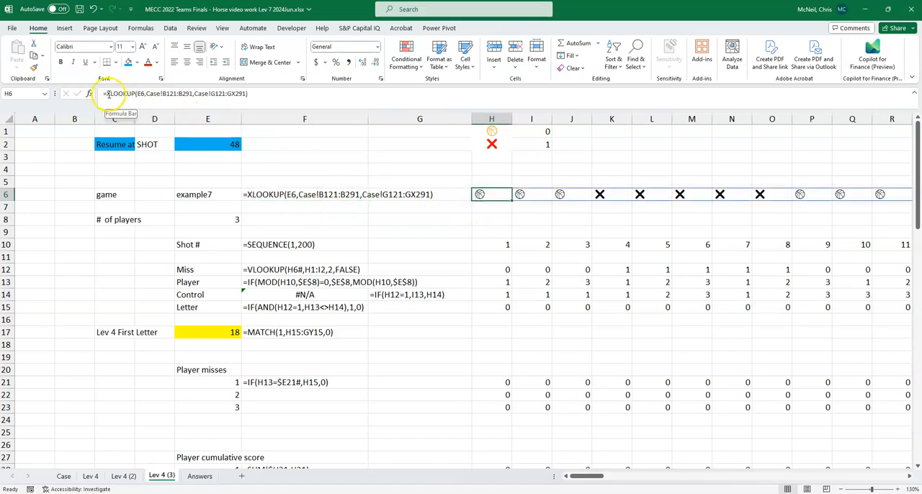
{"action": "left_click", "coordinate": [108, 94]}
{"action": "type", "text": "choos"}
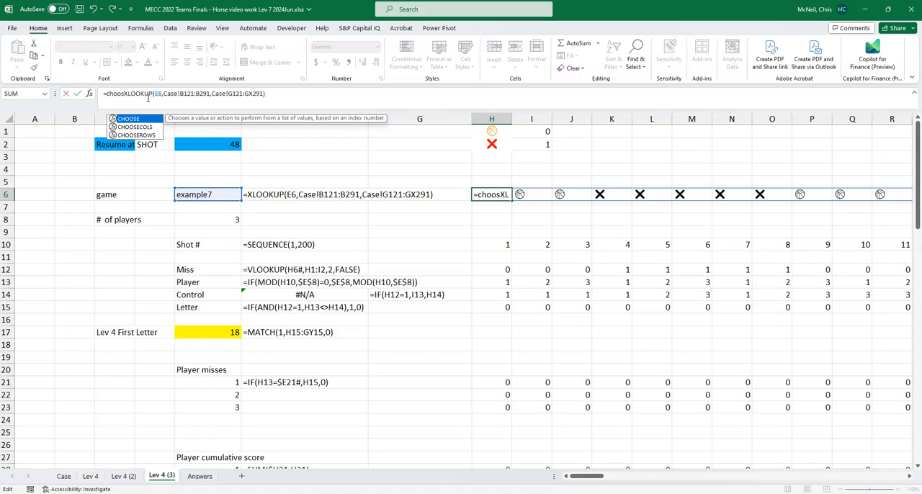
{"action": "key", "text": "Down"}
{"action": "key", "text": "Tab"}
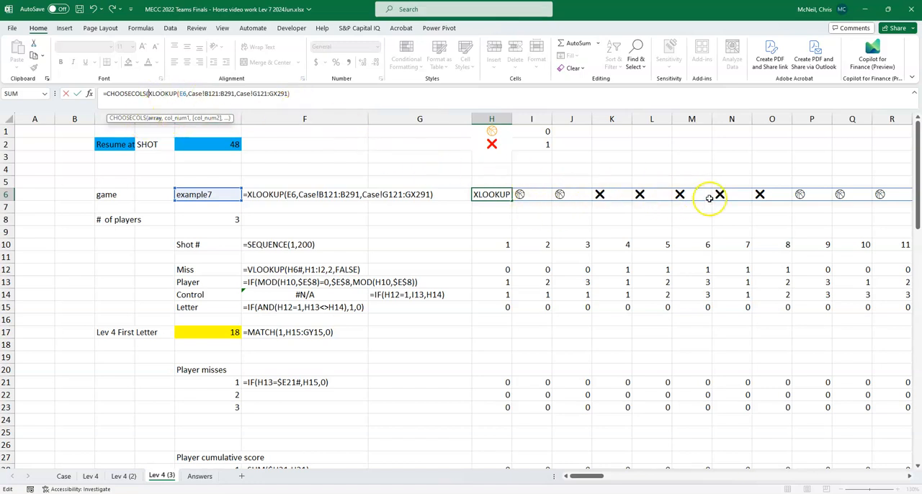
{"action": "left_click", "coordinate": [298, 94]}
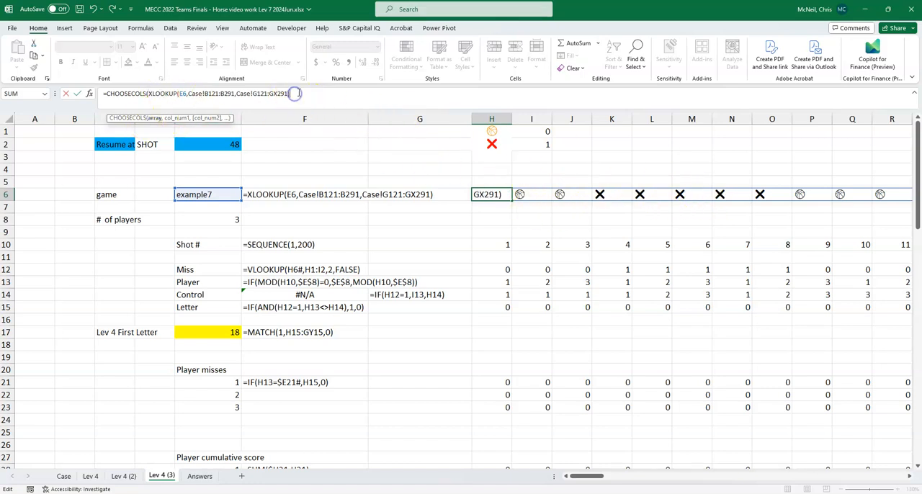
{"action": "type", "text": ","}
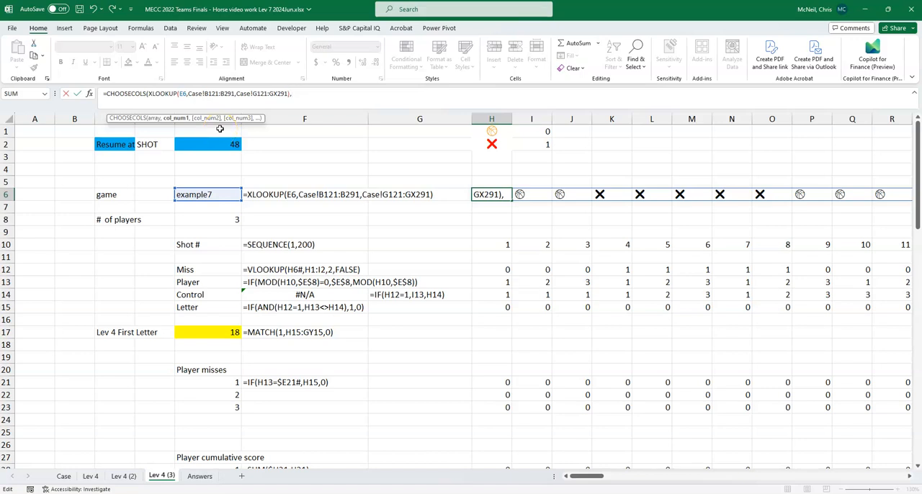
- Complete the CHOOSECOLS formula in H6 with SEQUENCE(1,200-E2,E2+1) as the column numbers, starting after the resume shot
{"action": "type", "text": "seq"}
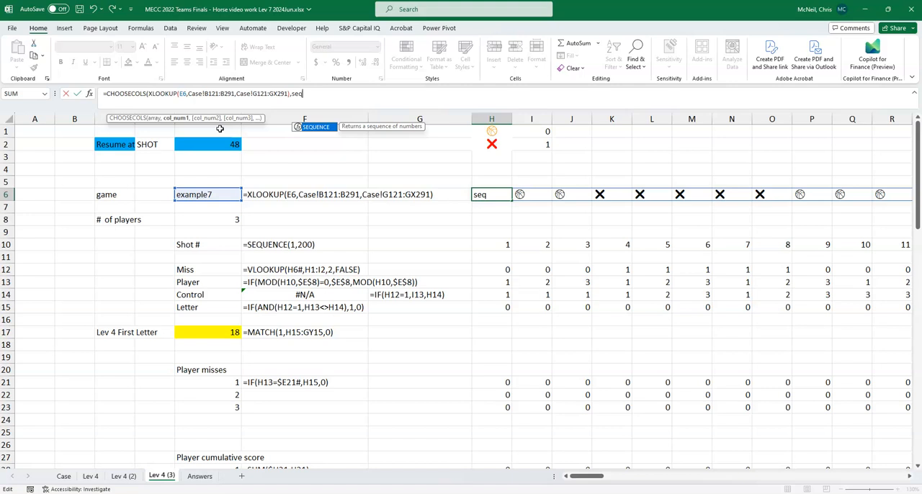
{"action": "key", "text": "Tab"}
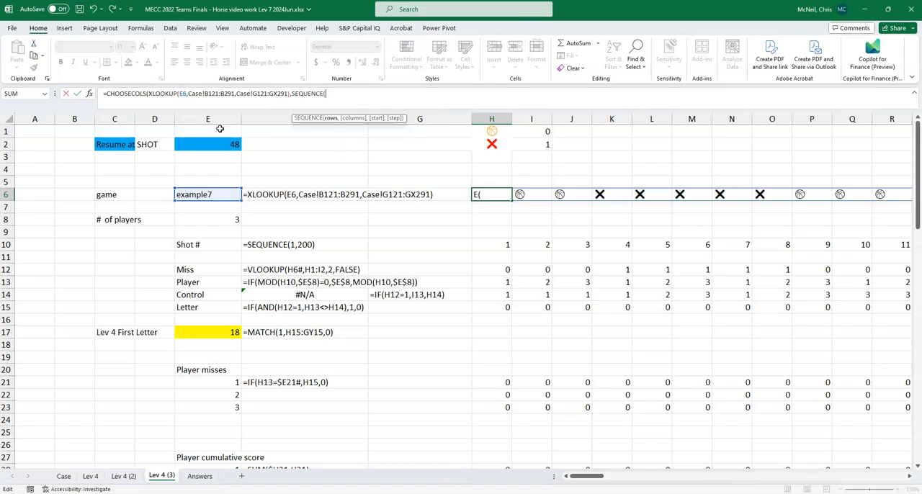
{"action": "type", "text": "1,200-"}
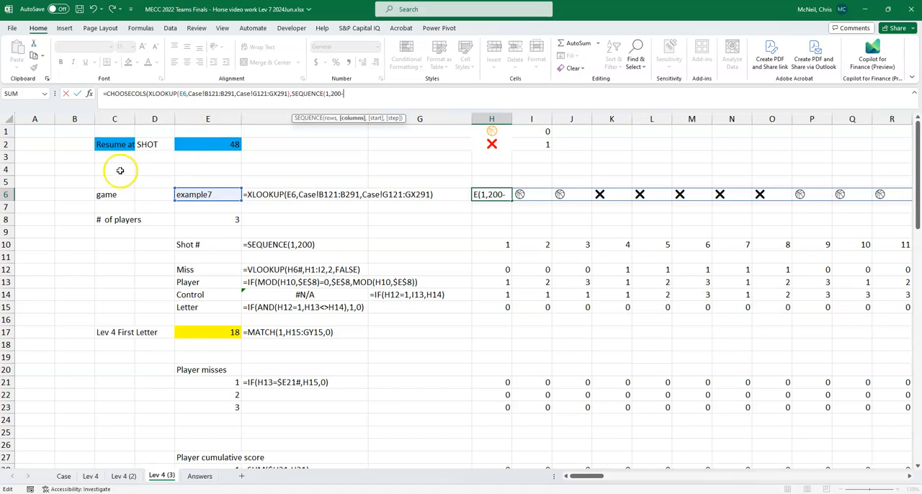
{"action": "left_click", "coordinate": [223, 144]}
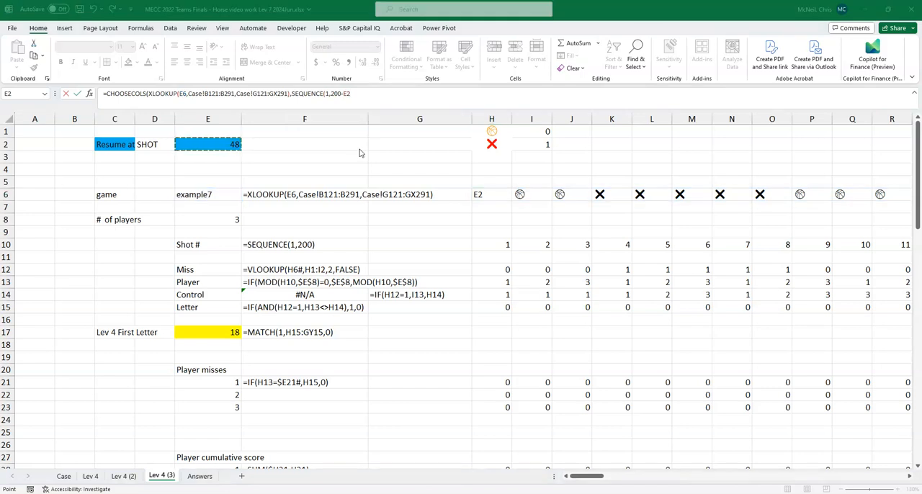
{"action": "left_click", "coordinate": [221, 147]}
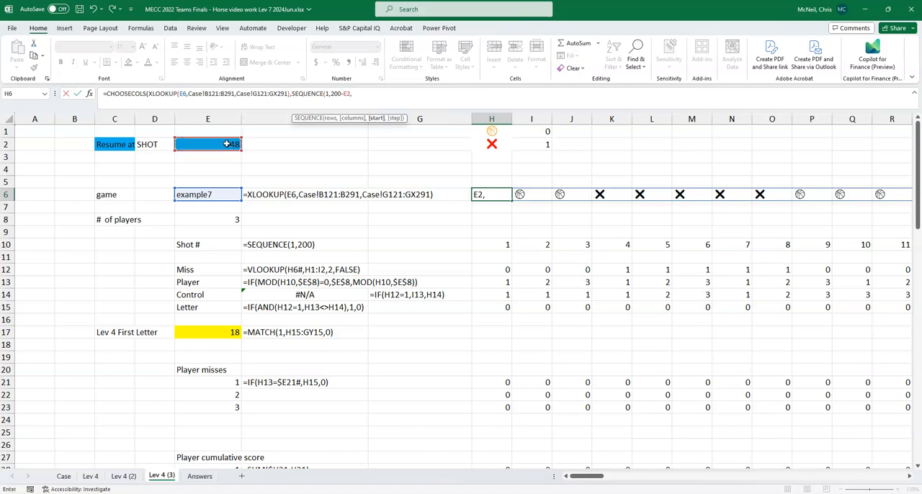
{"action": "left_click", "coordinate": [231, 144]}
{"action": "type", "text": ")"}
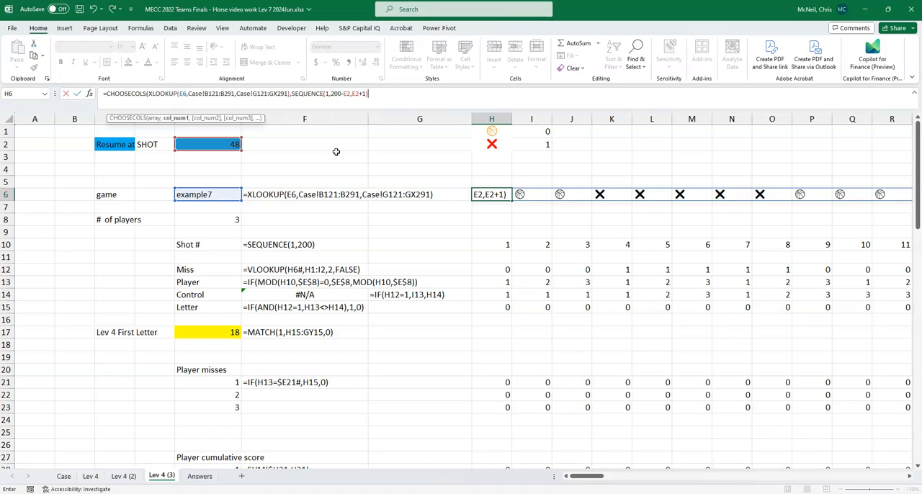
{"action": "type", "text": ")"}
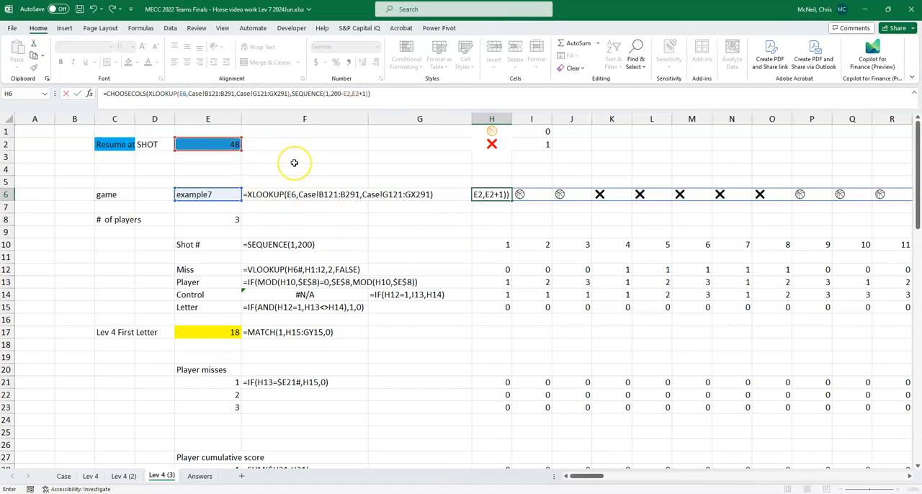
{"action": "key", "text": "Return"}
{"action": "key", "text": "Up"}
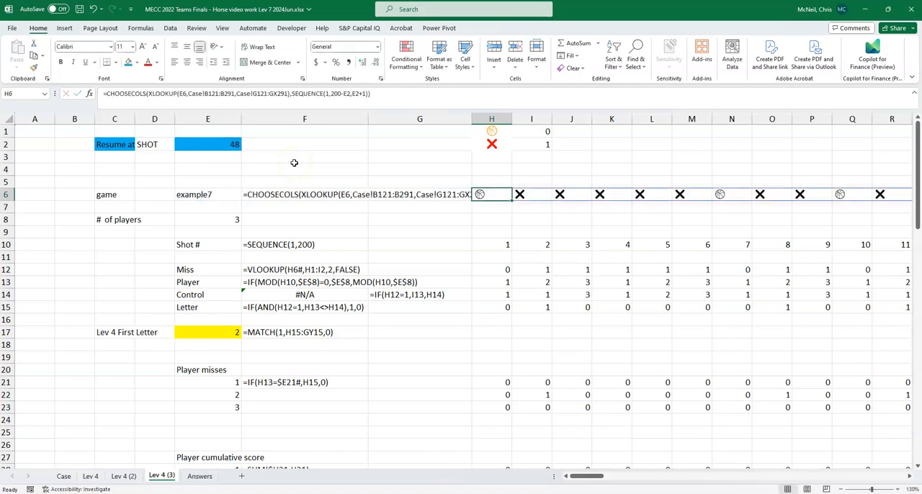
- Move the game row's formula text from F6 up to F5 so the whole formula can be read
{"action": "left_click", "coordinate": [296, 199]}
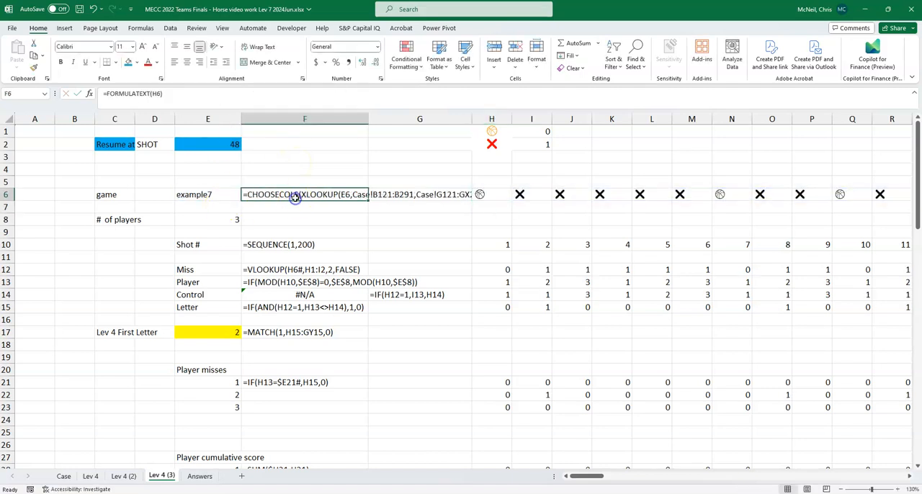
{"action": "left_click_drag", "start_coordinate": [297, 189], "coordinate": [298, 183]}
{"action": "left_click", "coordinate": [402, 194]}
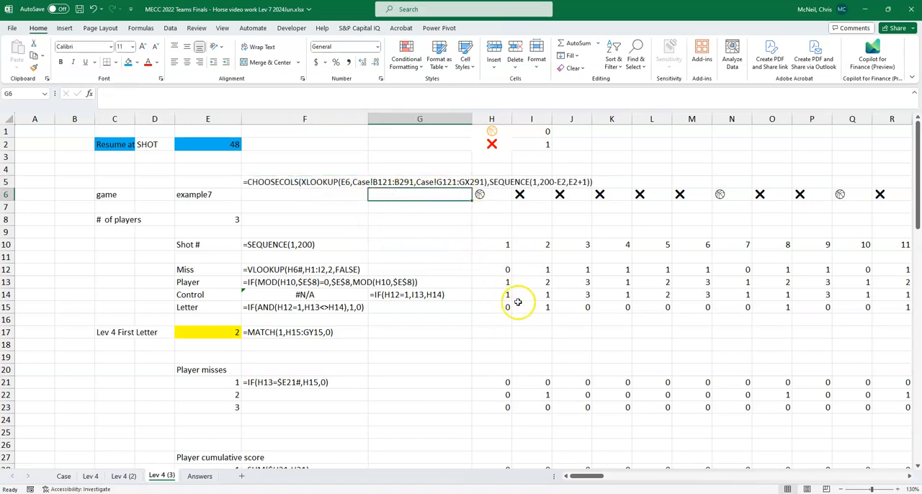
- Set the # of players in E8 to one less than E8 on the Lev 4 (2) sheet, using ='Lev 4 (2)'!E8-1
{"action": "left_click", "coordinate": [216, 220]}
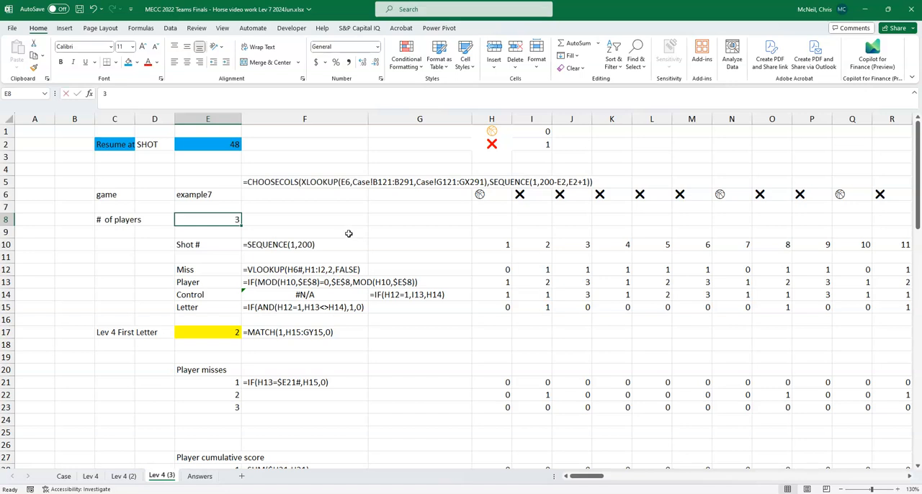
{"action": "type", "text": "="}
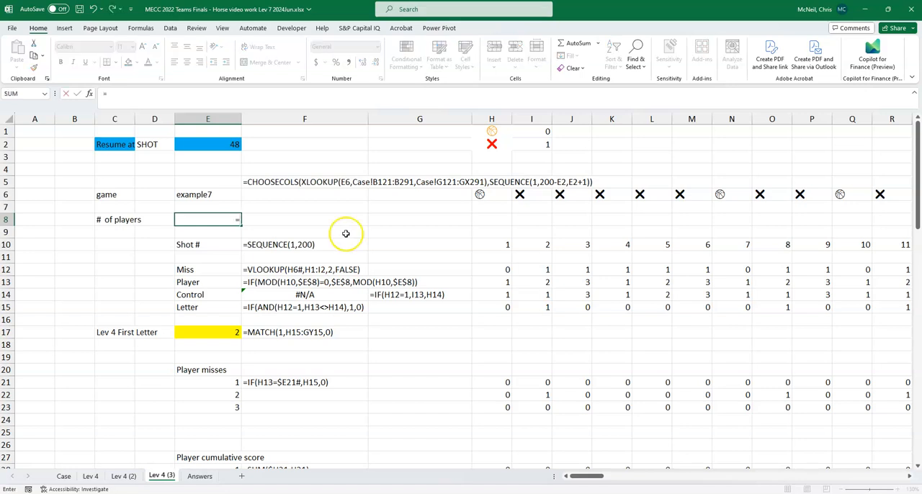
{"action": "left_click", "coordinate": [124, 476]}
{"action": "scroll", "coordinate": [283, 216], "scroll_direction": "up", "scroll_amount": 10}
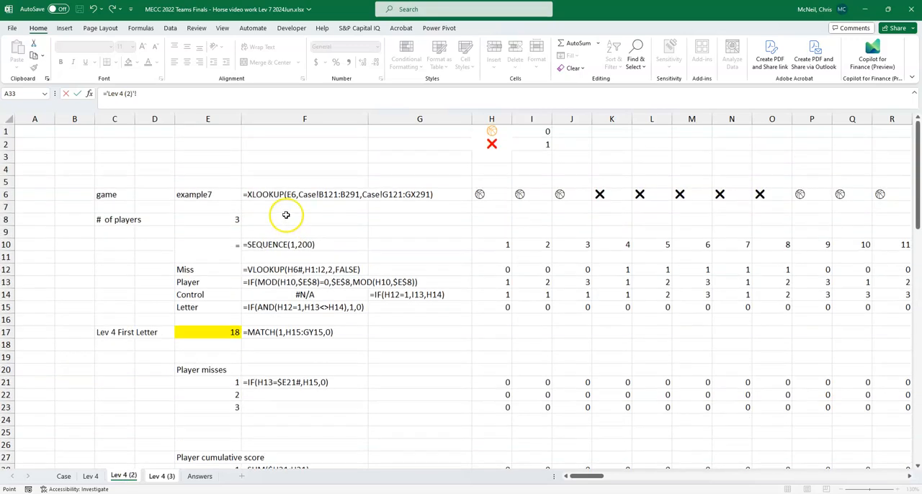
{"action": "left_click", "coordinate": [208, 216]}
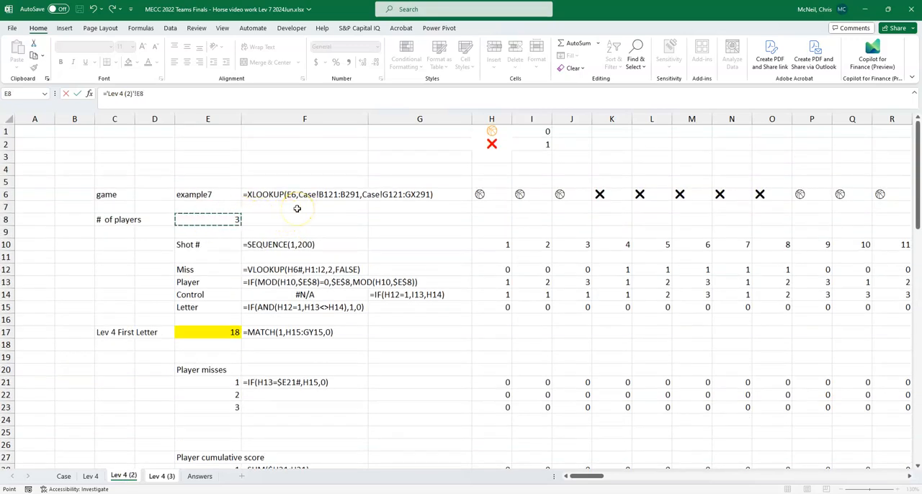
{"action": "type", "text": "-1"}
{"action": "key", "text": "Return"}
{"action": "left_click", "coordinate": [232, 218]}
- Examine how the player rows, misses, cumulative scores and 5 misses table on the copied sheet recalculate for the reduced player count
{"action": "scroll", "coordinate": [475, 279], "scroll_direction": "down", "scroll_amount": 1}
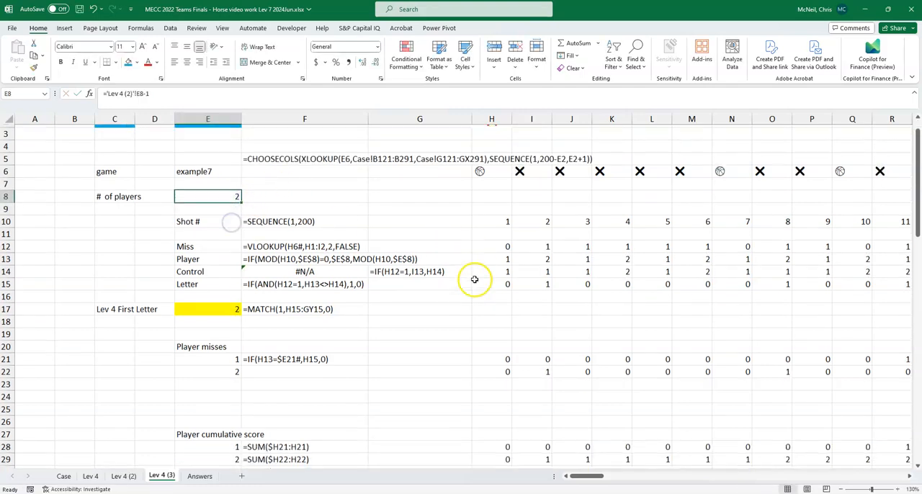
{"action": "scroll", "coordinate": [528, 232], "scroll_direction": "up", "scroll_amount": 1}
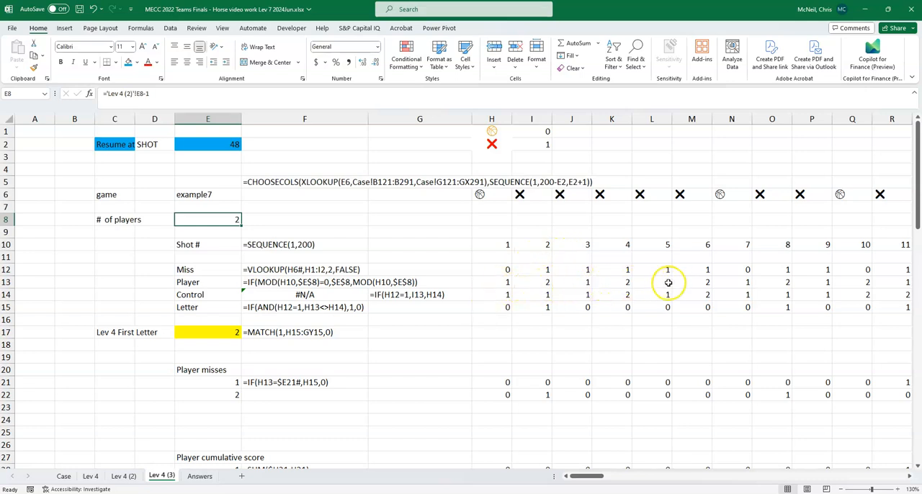
{"action": "scroll", "coordinate": [511, 274], "scroll_direction": "down", "scroll_amount": 2}
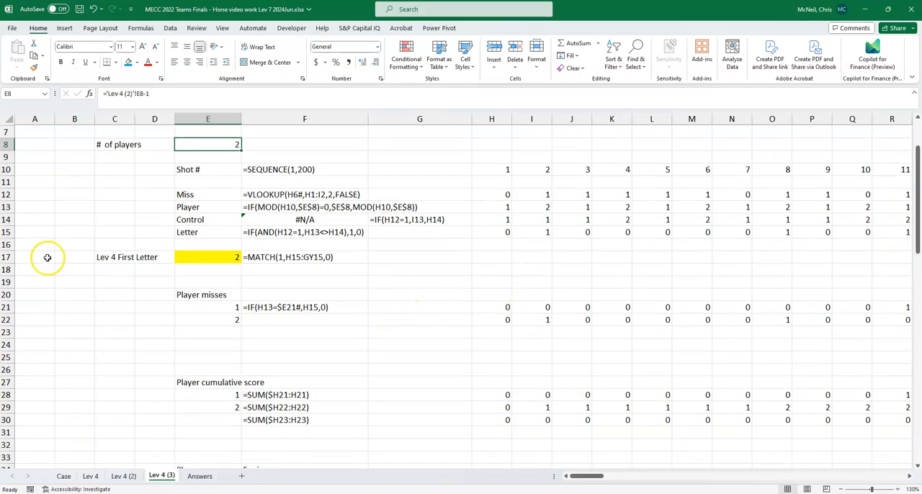
{"action": "left_click", "coordinate": [198, 280]}
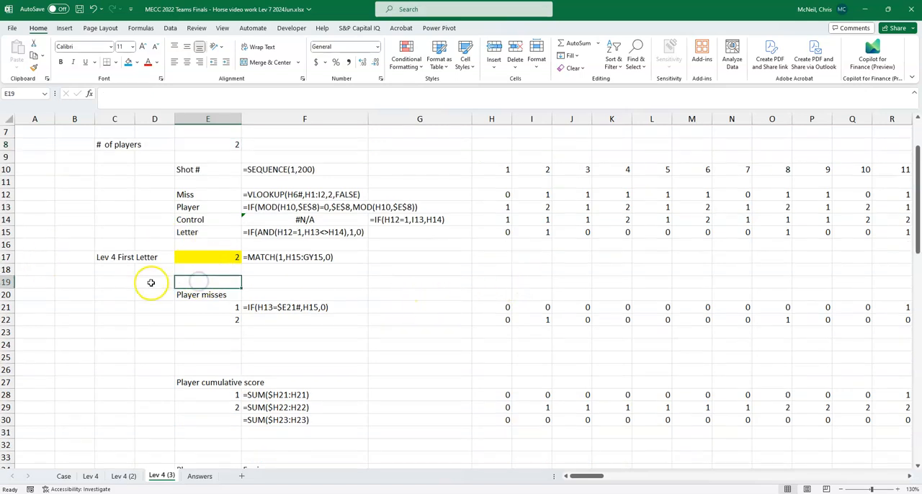
{"action": "scroll", "coordinate": [151, 283], "scroll_direction": "down", "scroll_amount": 2}
{"action": "scroll", "coordinate": [151, 283], "scroll_direction": "down", "scroll_amount": 4}
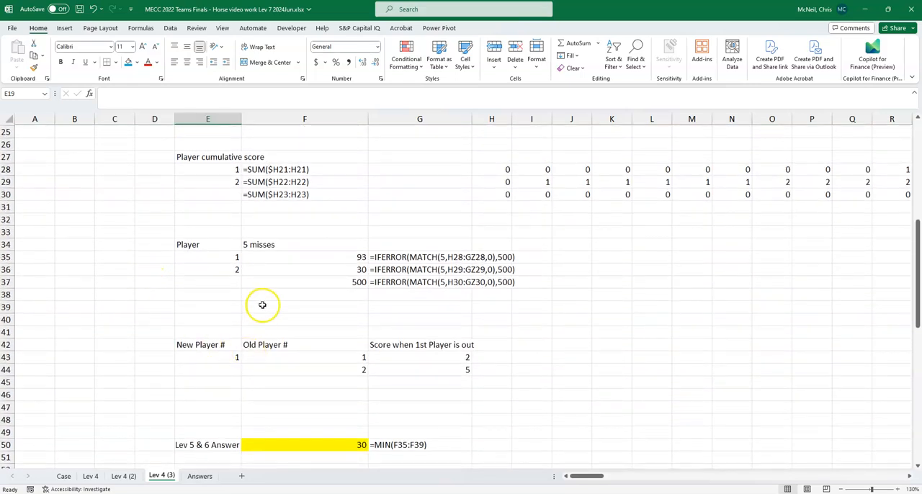
{"action": "scroll", "coordinate": [262, 300], "scroll_direction": "down", "scroll_amount": 1}
{"action": "scroll", "coordinate": [264, 307], "scroll_direction": "up", "scroll_amount": 4}
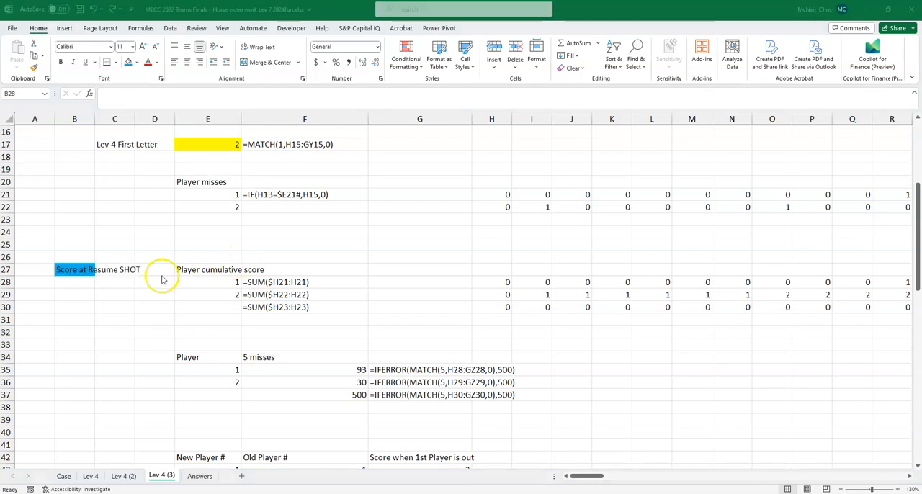
- Start an XLOOKUP formula in B28, under the Score at Resume SHOT label, with E28# as the lookup value
{"action": "left_click", "coordinate": [81, 282]}
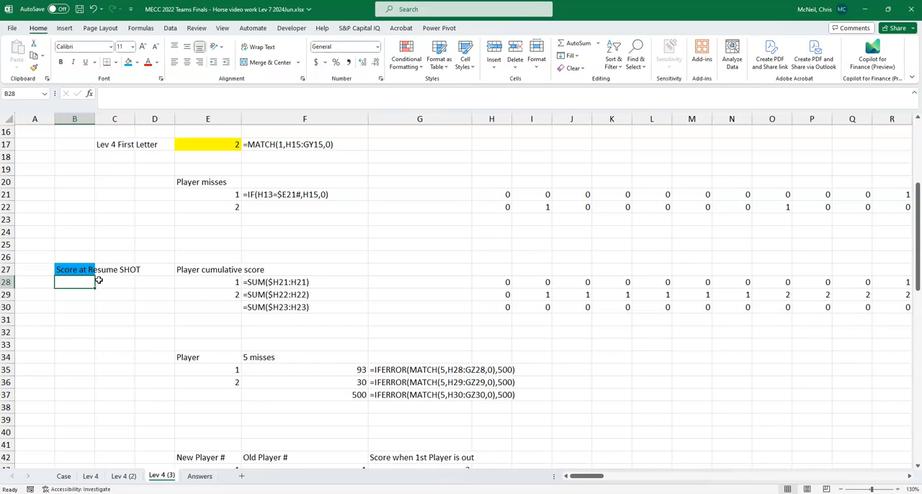
{"action": "type", "text": "="}
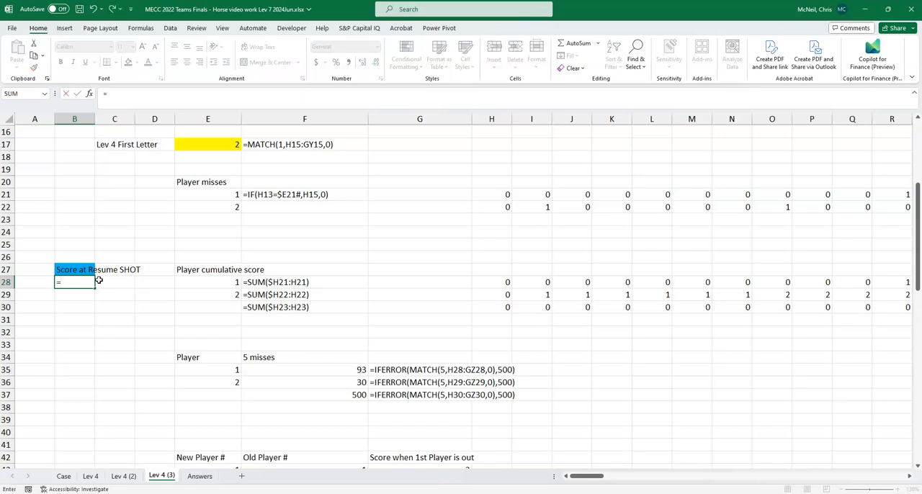
{"action": "type", "text": "XLOOKUP("}
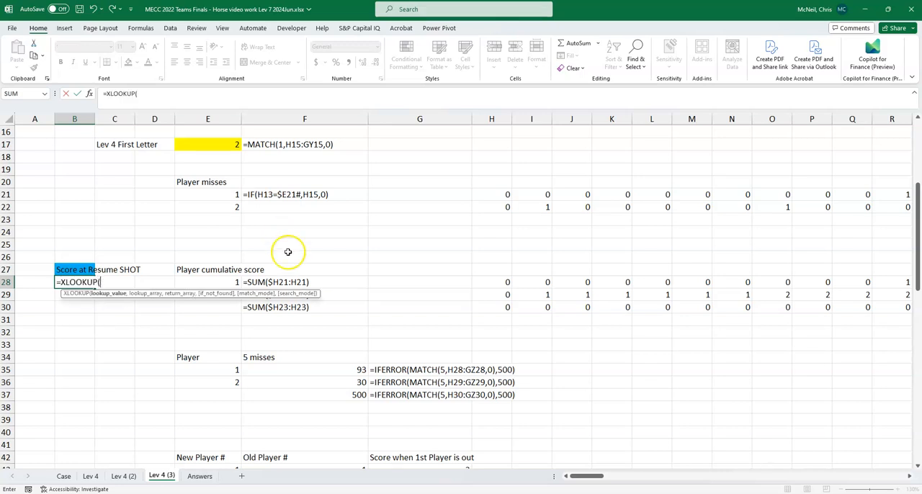
{"action": "left_click", "coordinate": [232, 281]}
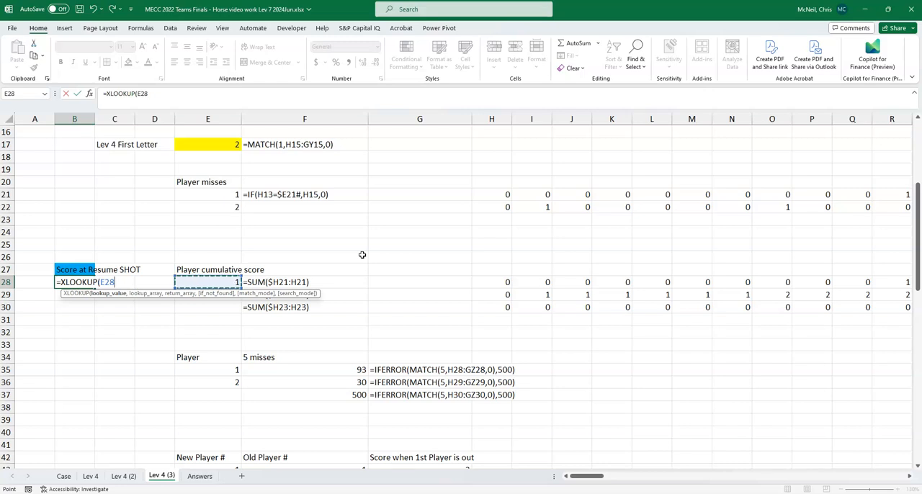
{"action": "type", "text": "#,"}
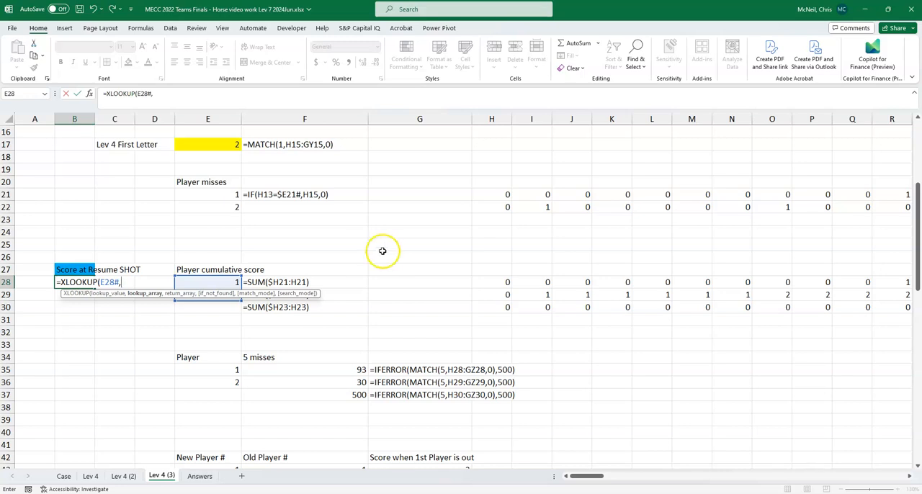
- Complete the B28 XLOOKUP with 'Lev 4 (2)'!E43# as the lookup array and 'Lev 4 (2)'!G43:G45 as the return array
{"action": "left_click", "coordinate": [123, 476]}
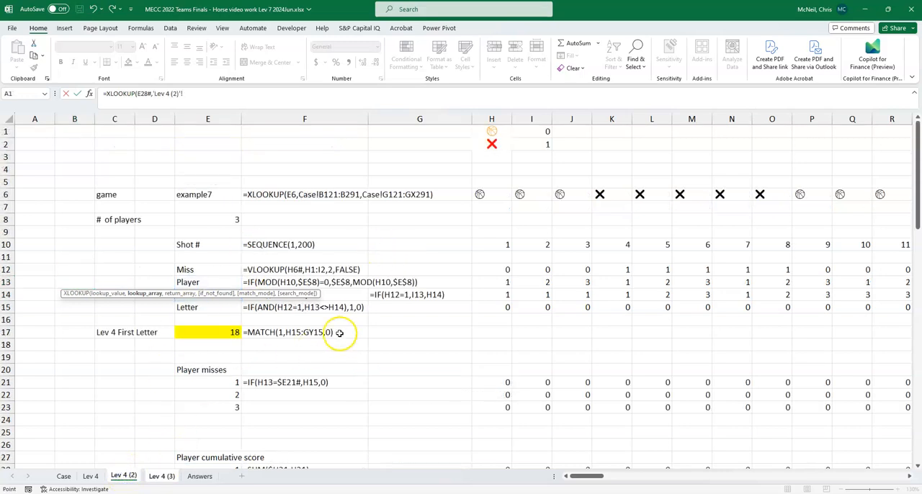
{"action": "scroll", "coordinate": [325, 336], "scroll_direction": "down", "scroll_amount": 5}
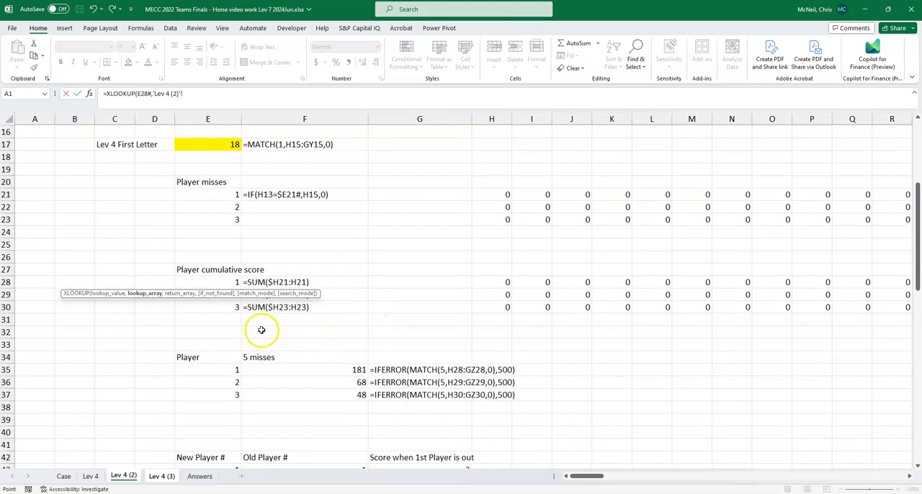
{"action": "scroll", "coordinate": [140, 252], "scroll_direction": "down", "scroll_amount": 4}
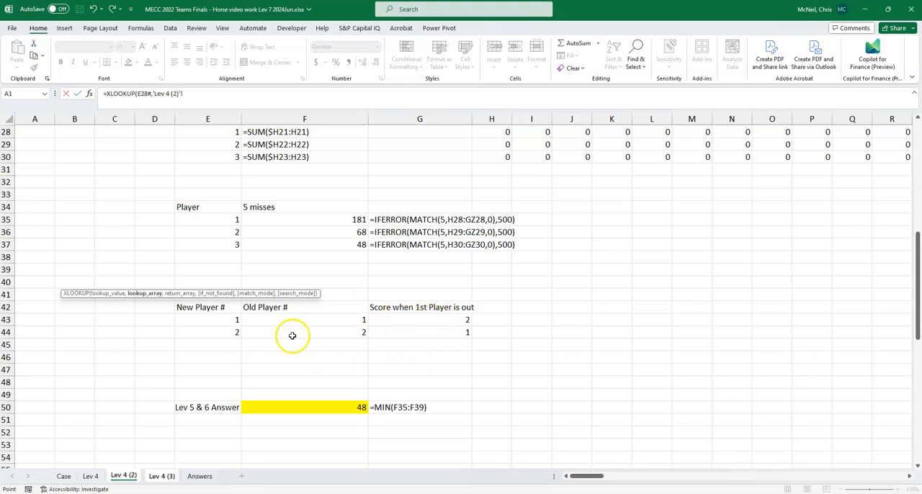
{"action": "left_click", "coordinate": [218, 319]}
{"action": "type", "text": "#"}
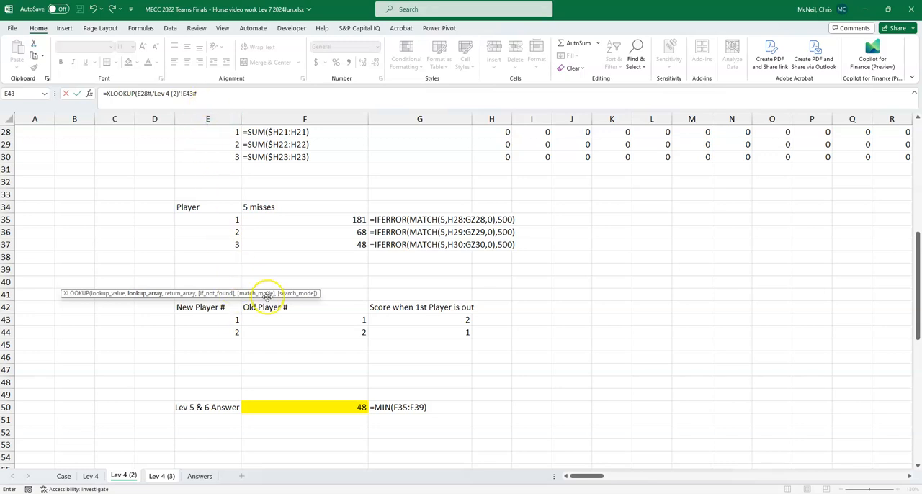
{"action": "type", "text": ","}
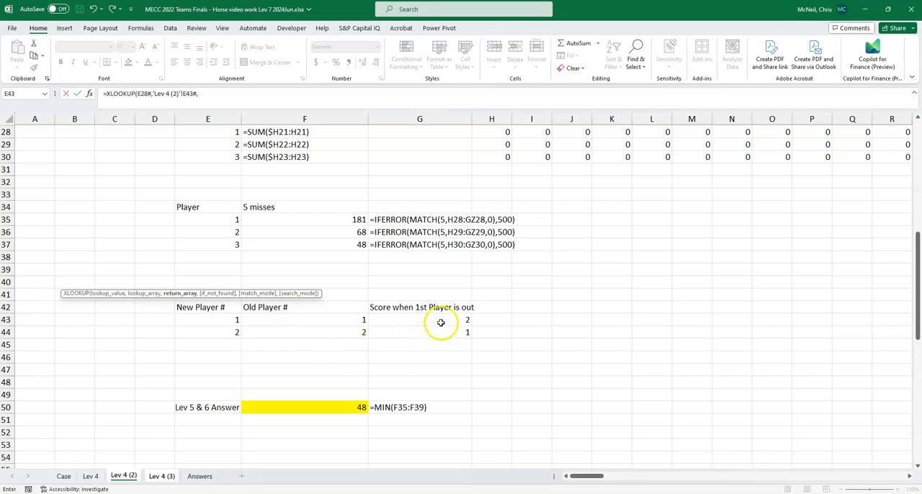
{"action": "left_click_drag", "start_coordinate": [441, 319], "coordinate": [442, 343]}
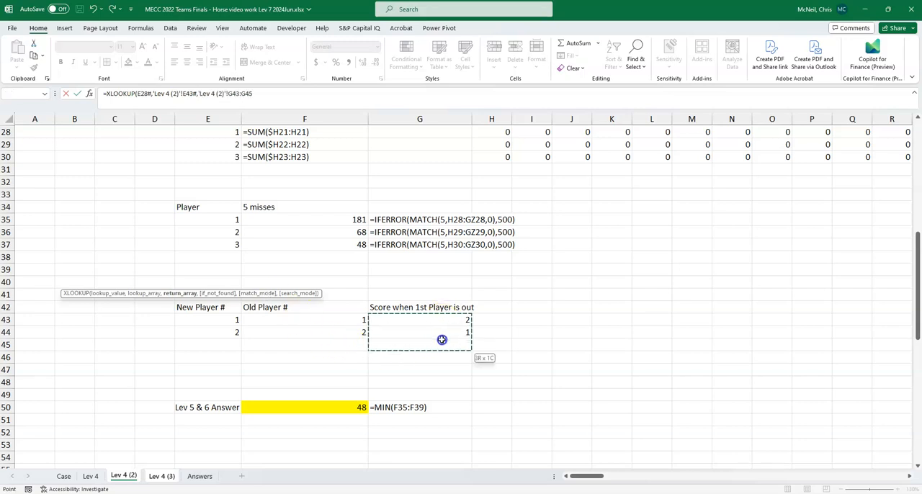
{"action": "key", "text": "Return"}
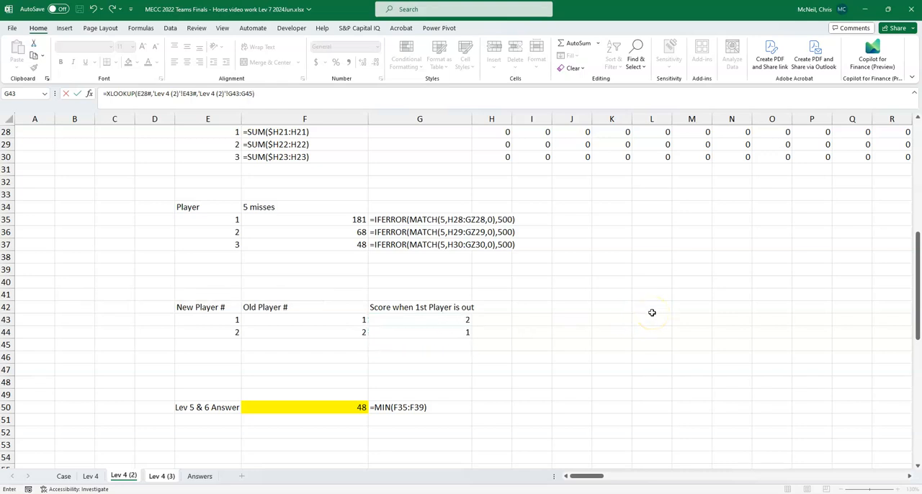
{"action": "key", "text": "Up"}
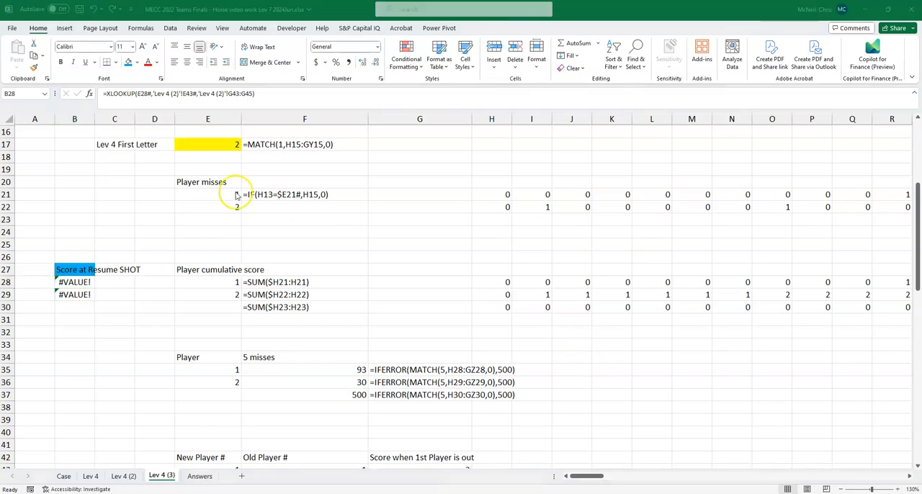
- Correct the return array in the B28 XLOOKUP to 'Lev 4 (2)'!G43:G44
{"action": "left_click", "coordinate": [247, 93]}
{"action": "key", "text": "Escape"}
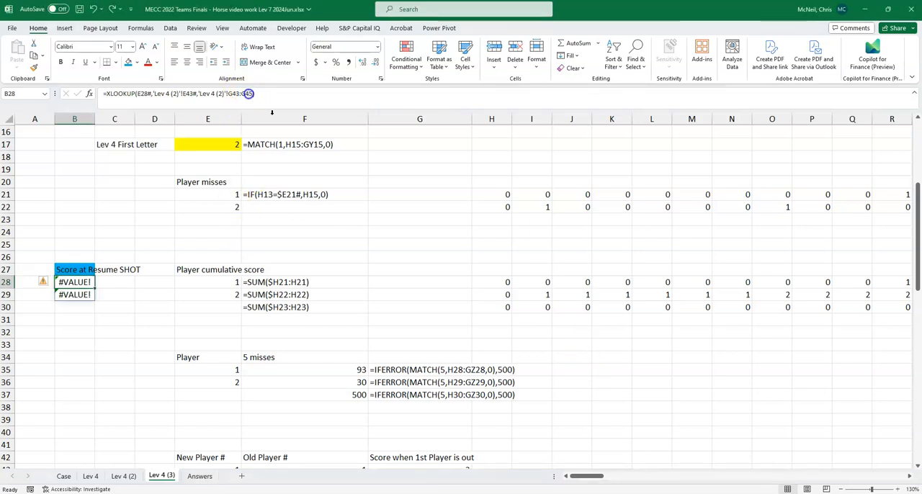
{"action": "left_click", "coordinate": [248, 94]}
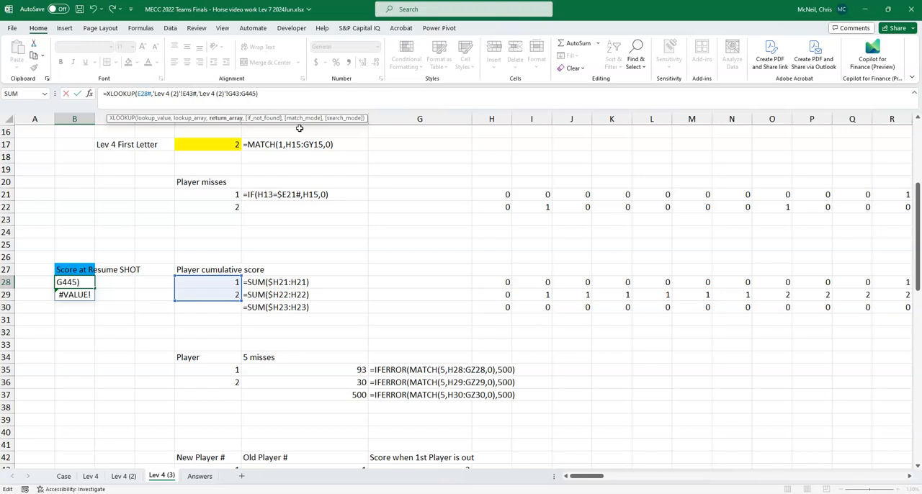
{"action": "key", "text": "Return"}
{"action": "key", "text": "Up"}
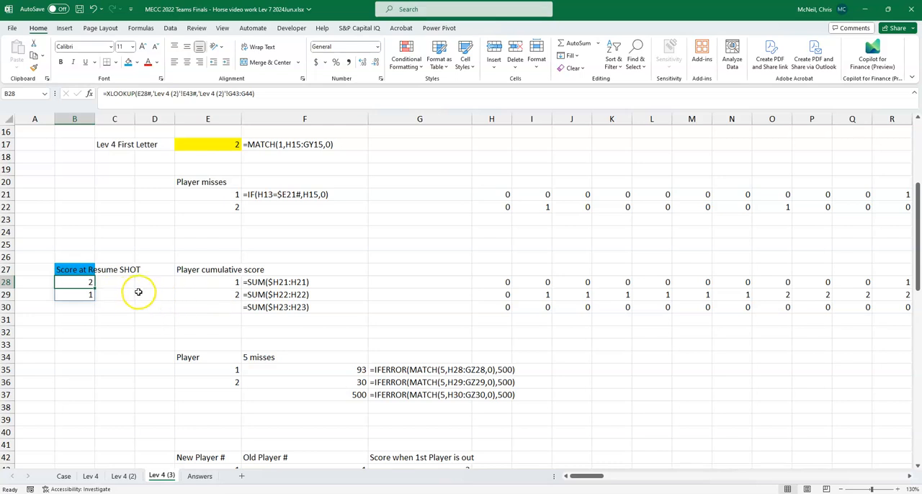
- Add player 1's carried-over score to the cumulative score formula in H28, making it =SUM($H21:H21)+$B28
{"action": "scroll", "coordinate": [360, 295], "scroll_direction": "down", "scroll_amount": 3}
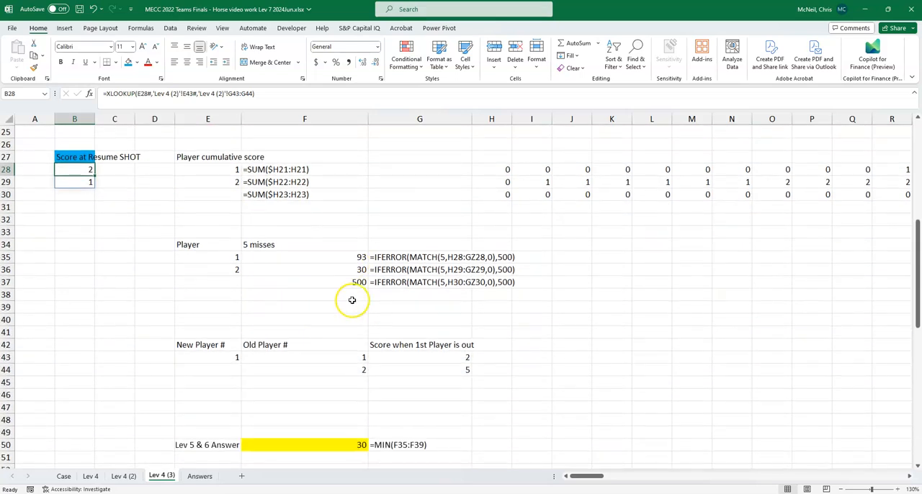
{"action": "scroll", "coordinate": [352, 299], "scroll_direction": "up", "scroll_amount": 4}
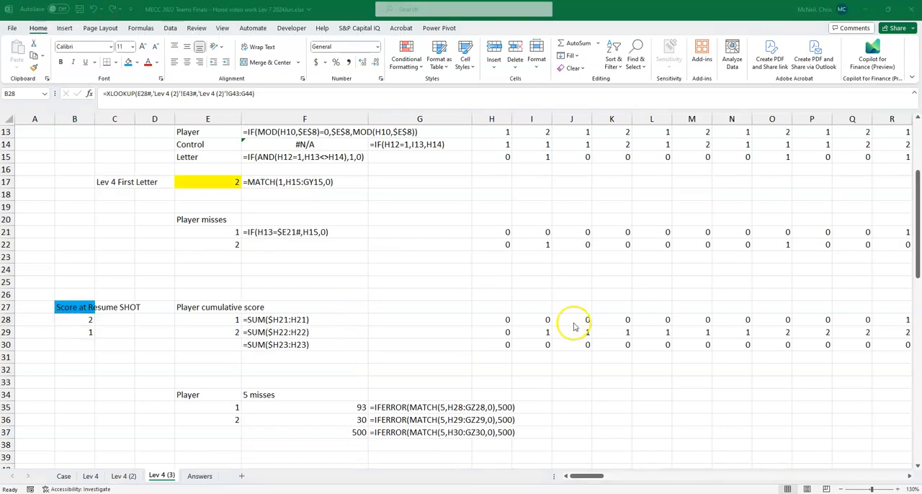
{"action": "left_click", "coordinate": [502, 319]}
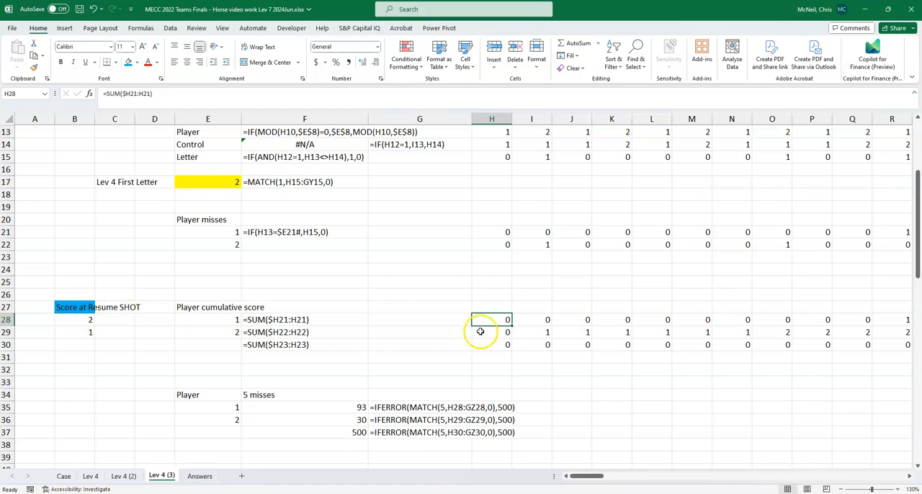
{"action": "left_click", "coordinate": [177, 95]}
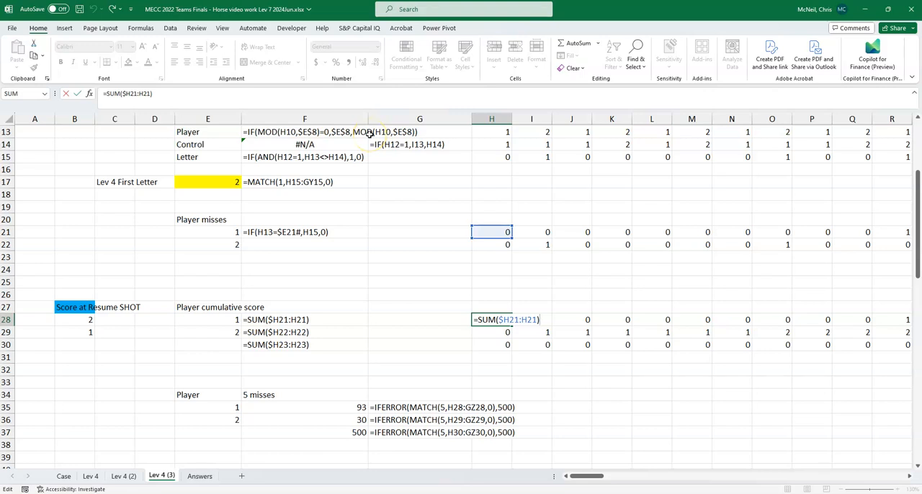
{"action": "type", "text": "+"}
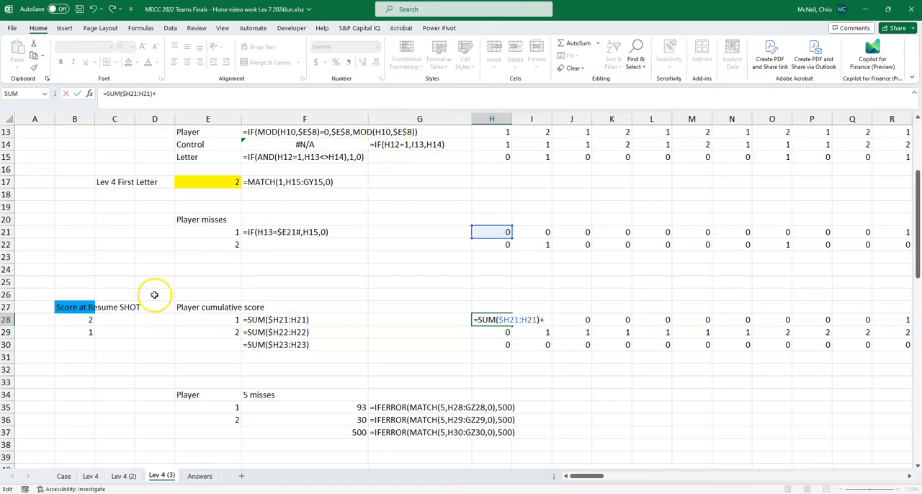
{"action": "left_click", "coordinate": [75, 321]}
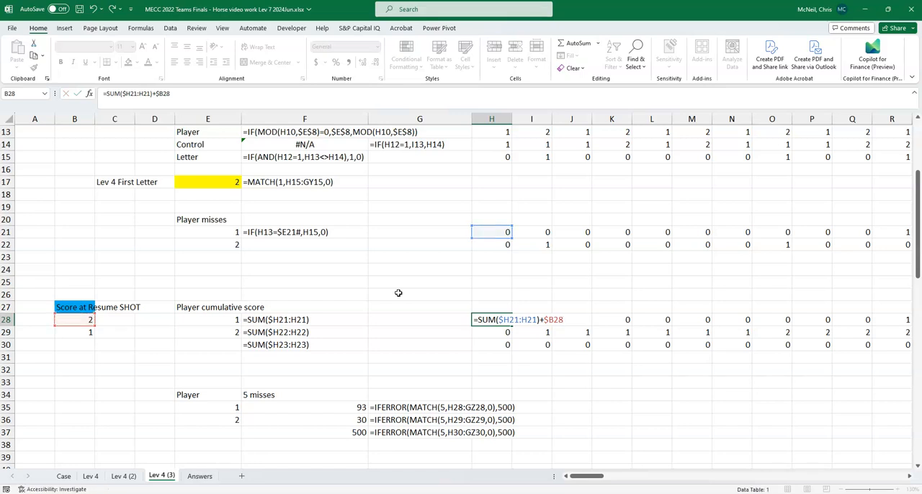
{"action": "key", "text": "Return"}
{"action": "key", "text": "Up"}
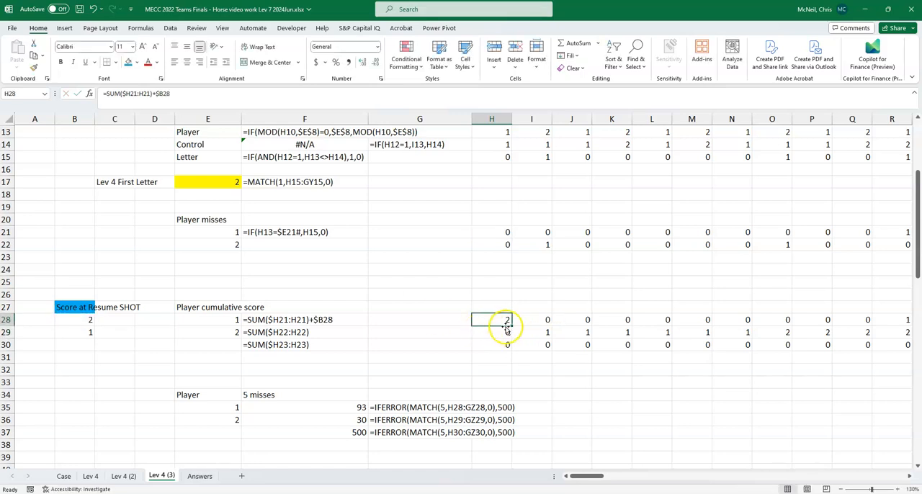
- Fill the H28 formula down to H30, then copy H28:H30 across all remaining shot columns, I28 through GZ30
{"action": "left_click_drag", "start_coordinate": [512, 326], "coordinate": [511, 351]}
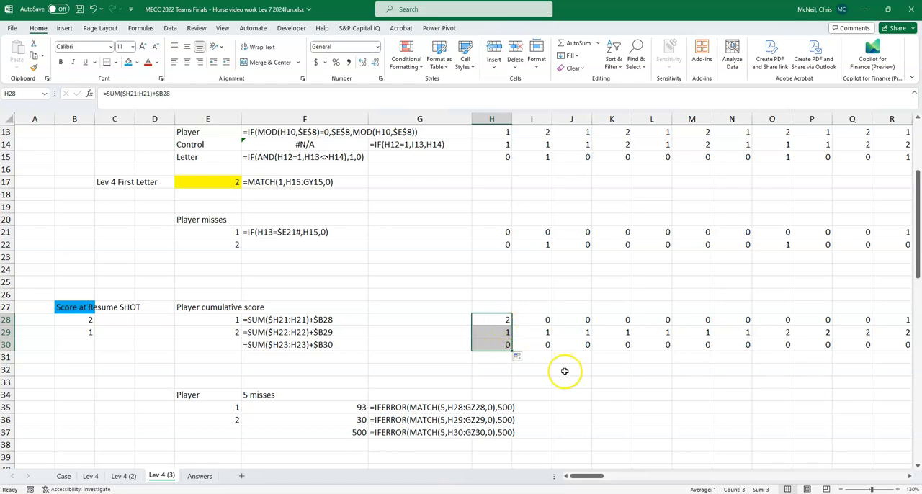
{"action": "key", "text": "ctrl+c"}
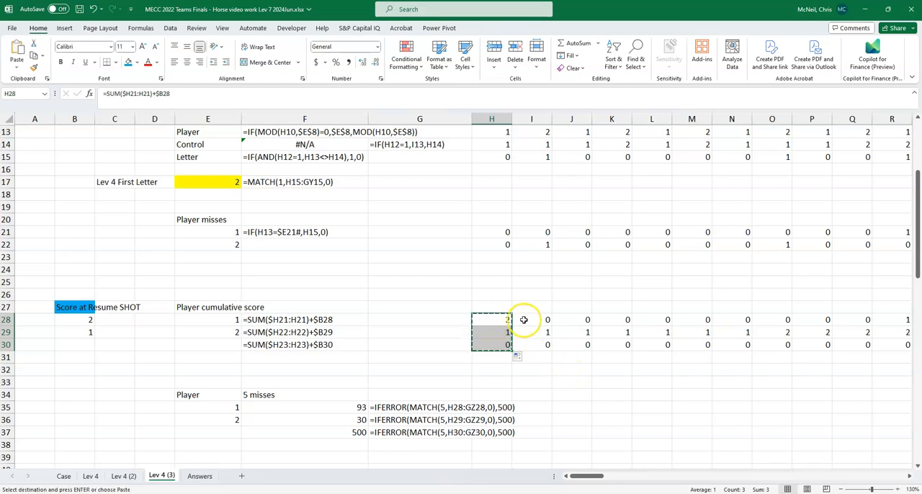
{"action": "left_click", "coordinate": [523, 320]}
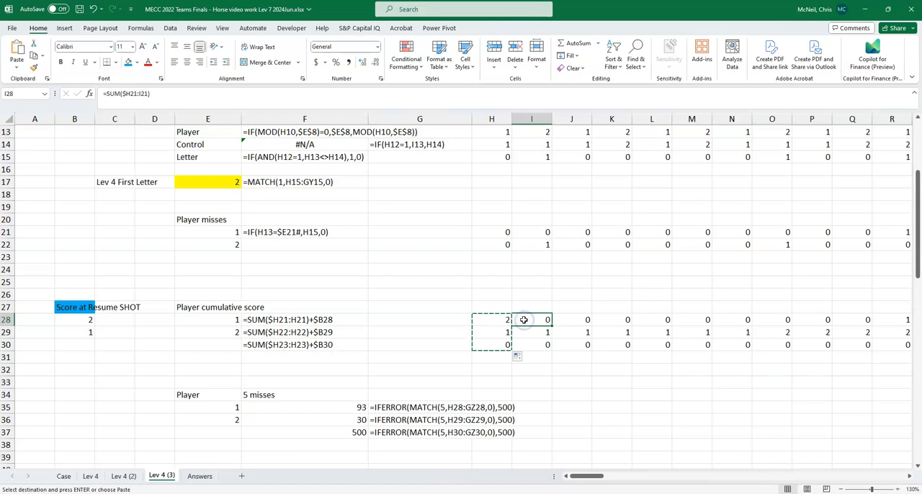
{"action": "key", "text": "ctrl+shift+Right"}
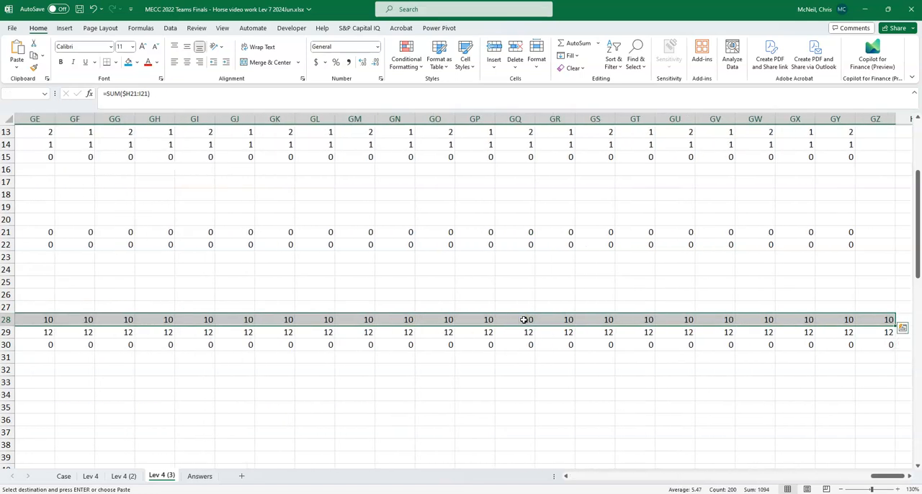
{"action": "key", "text": "shift+Down"}
{"action": "key", "text": "shift+Down"}
{"action": "key", "text": "ctrl+v"}
{"action": "key", "text": "Left"}
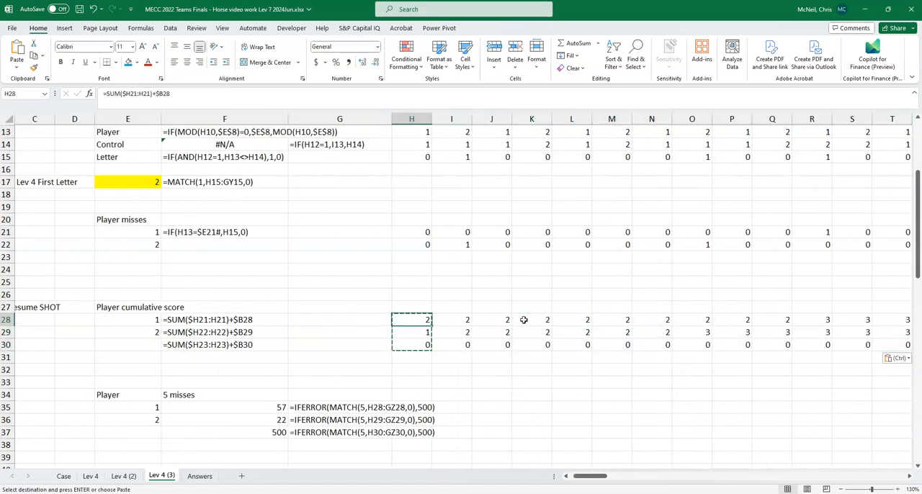
- Add the resume shot offset to player 1's 5 misses formula in F35, making it =IFERROR(MATCH(5,H28:GZ28,0),500)+$E$2
{"action": "scroll", "coordinate": [356, 267], "scroll_direction": "down", "scroll_amount": 4}
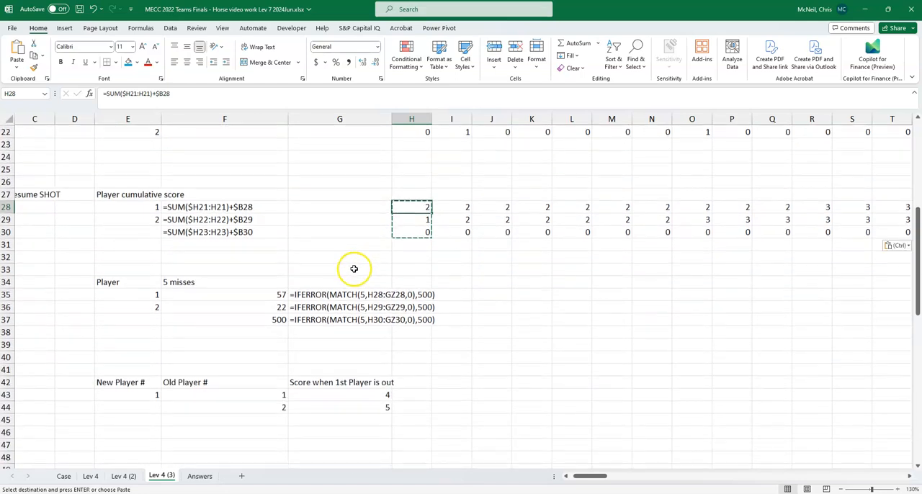
{"action": "left_click_drag", "start_coordinate": [588, 476], "coordinate": [574, 476]}
{"action": "scroll", "coordinate": [474, 360], "scroll_direction": "up", "scroll_amount": 2}
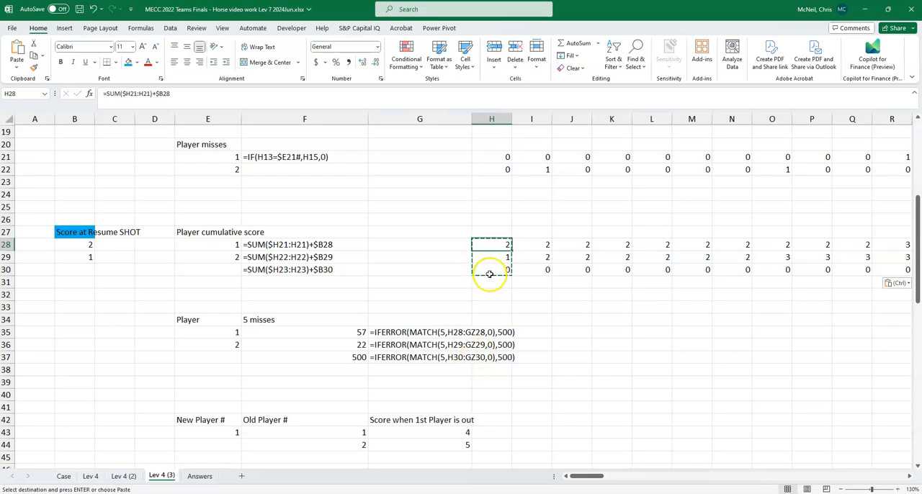
{"action": "scroll", "coordinate": [493, 288], "scroll_direction": "down", "scroll_amount": 2}
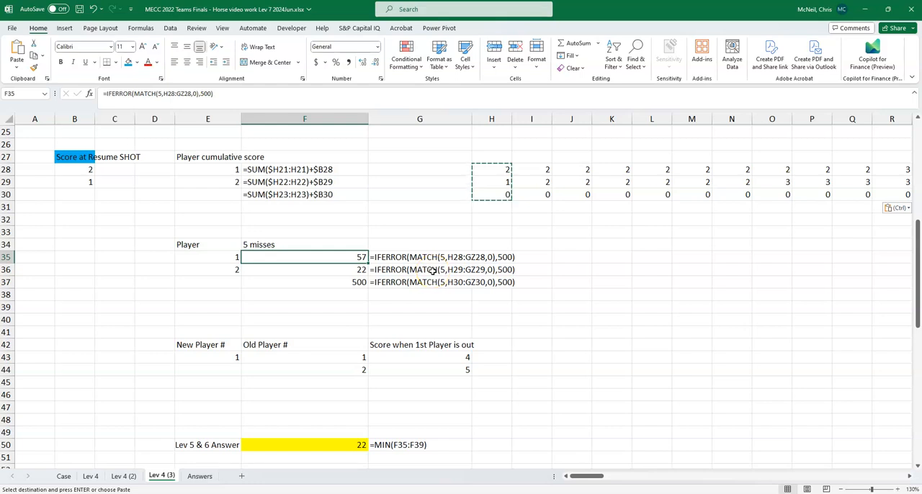
{"action": "scroll", "coordinate": [445, 235], "scroll_direction": "up", "scroll_amount": 2}
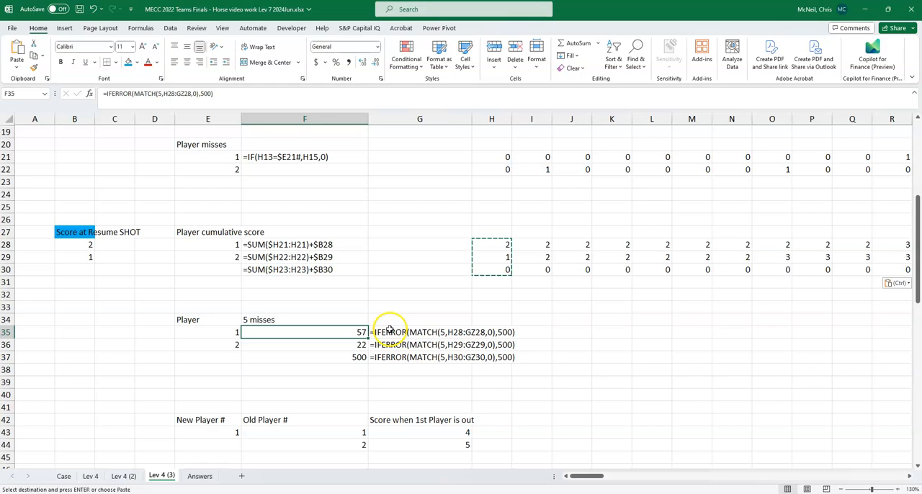
{"action": "left_click", "coordinate": [217, 93]}
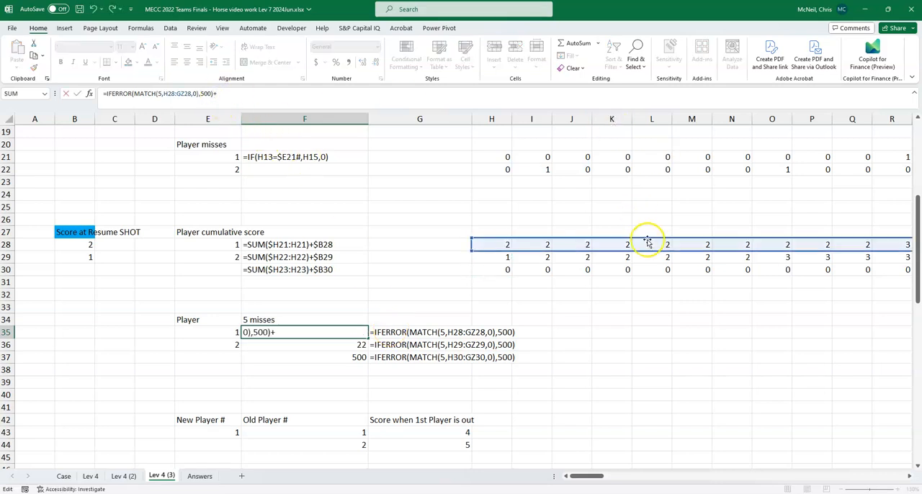
{"action": "scroll", "coordinate": [649, 237], "scroll_direction": "up", "scroll_amount": 6}
{"action": "type", "text": "+"}
{"action": "left_click", "coordinate": [229, 144]}
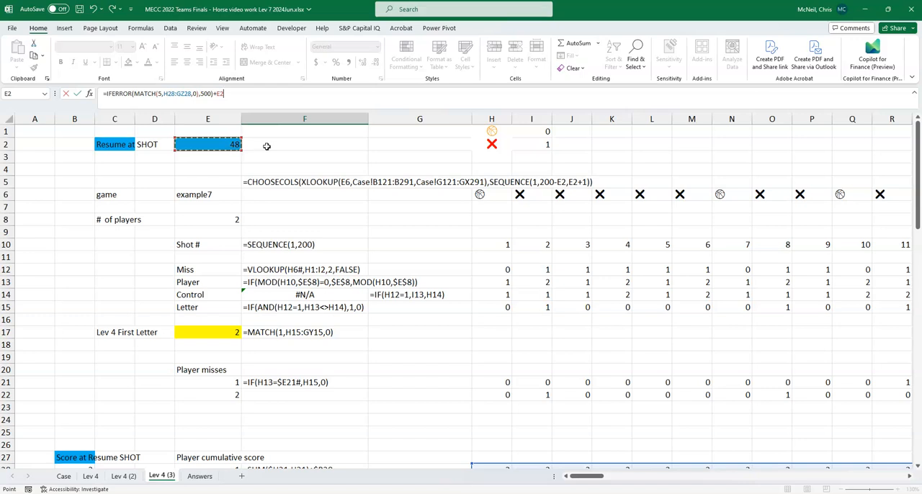
{"action": "key", "text": "F4"}
{"action": "scroll", "coordinate": [267, 146], "scroll_direction": "down", "scroll_amount": 7}
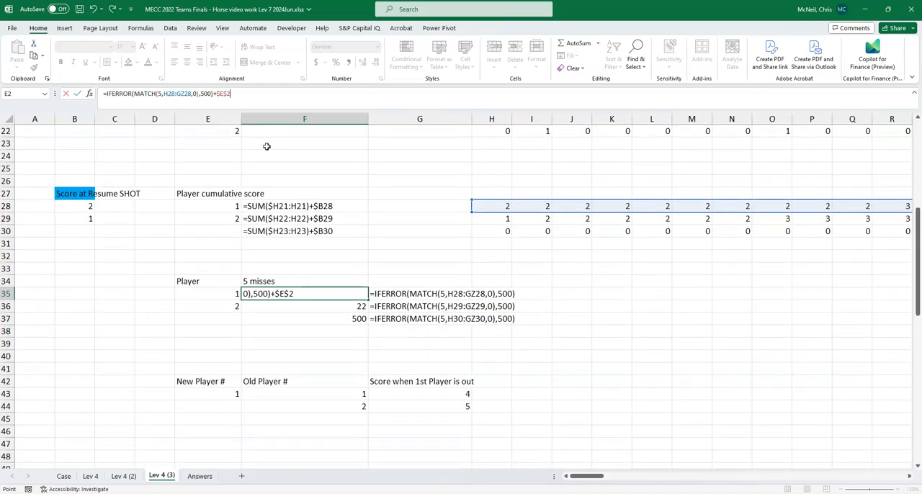
{"action": "key", "text": "Return"}
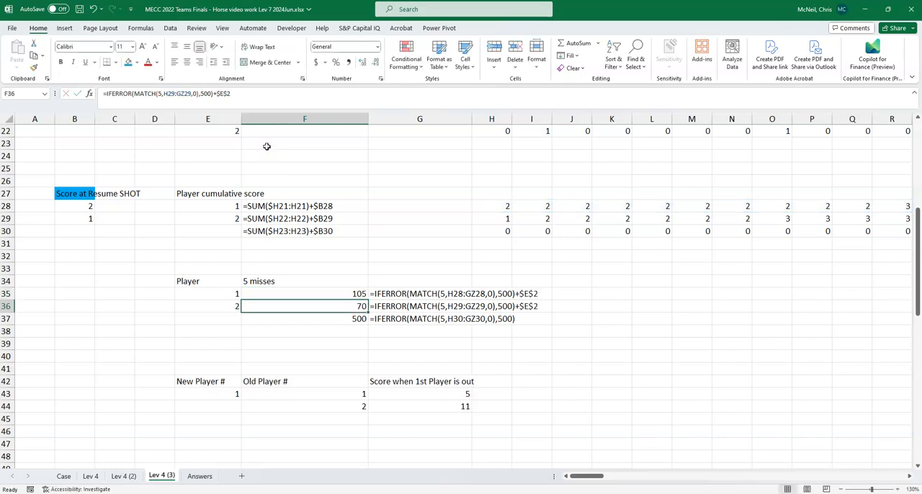
- Copy the F35 formula with the $E$2 offset to the other 5 misses rows, F36 and F37
{"action": "left_click", "coordinate": [330, 319]}
{"action": "key", "text": "ctrl+v"}
{"action": "left_click", "coordinate": [345, 301]}
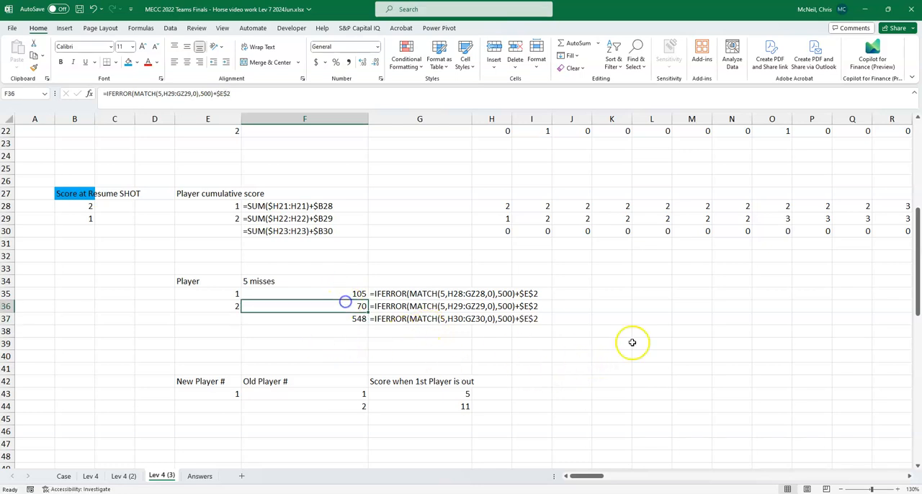
- Relabel the answer cell E50 as "Lev 7 Answer" and save the workbook
{"action": "scroll", "coordinate": [659, 355], "scroll_direction": "down", "scroll_amount": 3}
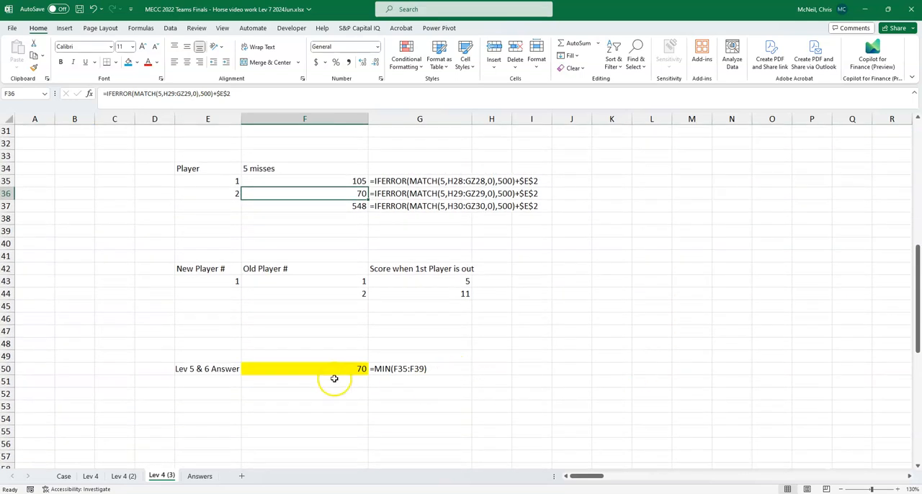
{"action": "left_click", "coordinate": [194, 369]}
{"action": "type", "text": "Lev"}
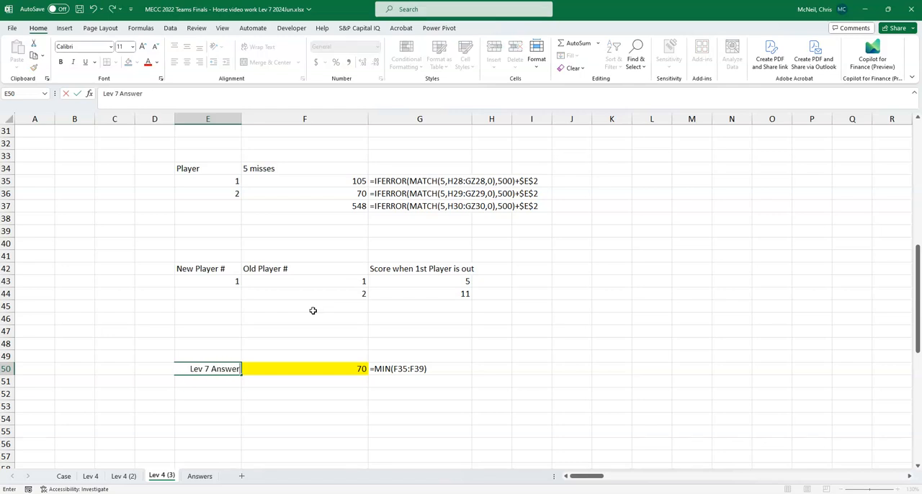
{"action": "type", "text": " 7 Answer"}
{"action": "key", "text": "Return"}
{"action": "left_click", "coordinate": [355, 369]}
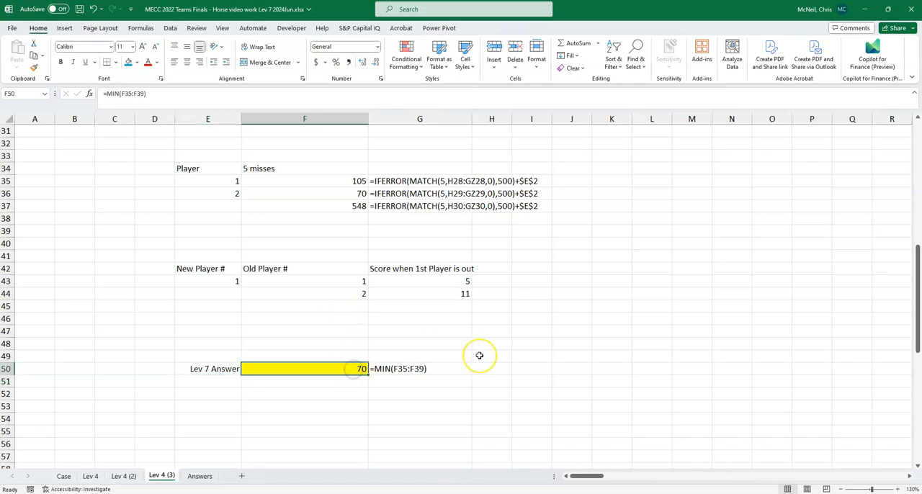
{"action": "key", "text": "ctrl+s"}
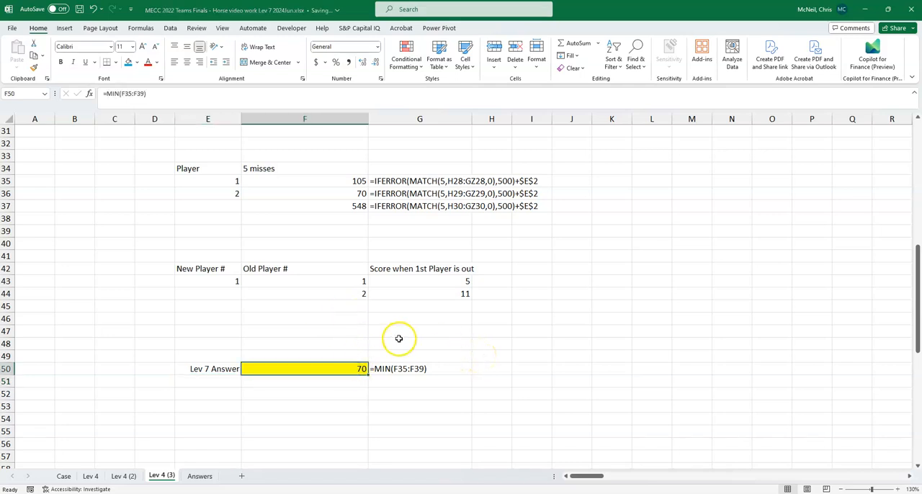
- Check the Level 7 answer to Example7 on the Case sheet against the Lev 7 Answer
{"action": "left_click", "coordinate": [66, 477]}
{"action": "scroll", "coordinate": [240, 358], "scroll_direction": "down", "scroll_amount": 1}
{"action": "left_click", "coordinate": [196, 295]}
{"action": "scroll", "coordinate": [288, 360], "scroll_direction": "down", "scroll_amount": 2}
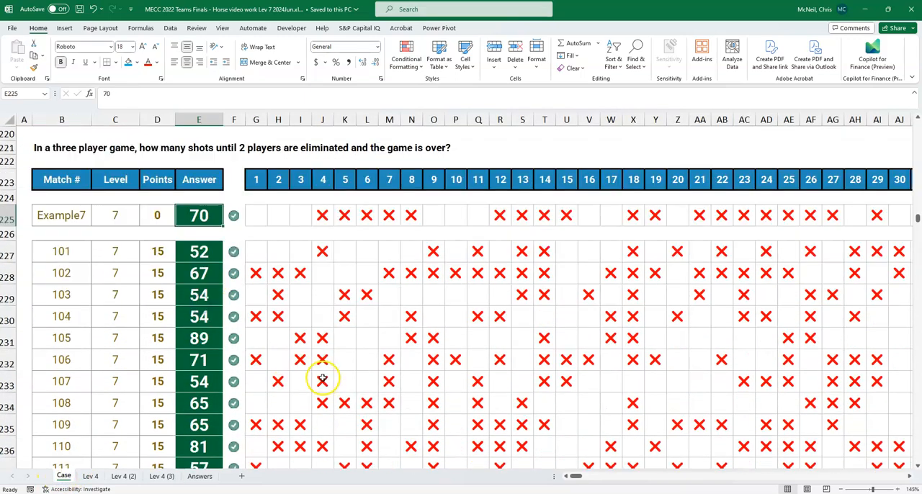
- On the 'Lev 4 (3)' sheet, rename the P62 answer table header to "Lev 7 Ans"
{"action": "left_click", "coordinate": [161, 476]}
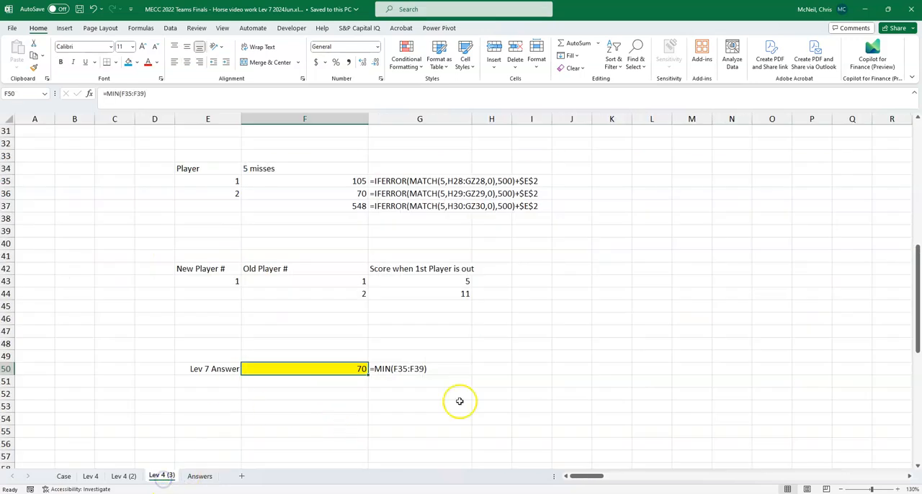
{"action": "scroll", "coordinate": [542, 388], "scroll_direction": "down", "scroll_amount": 4}
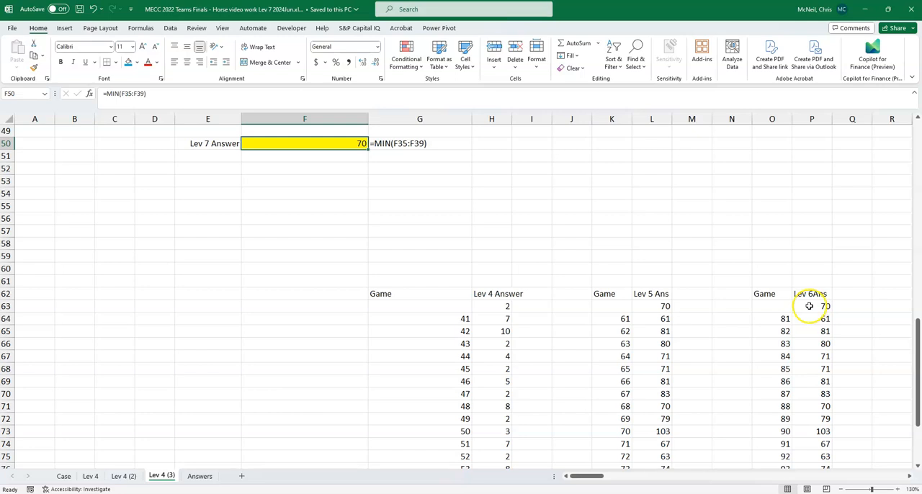
{"action": "left_click", "coordinate": [809, 306]}
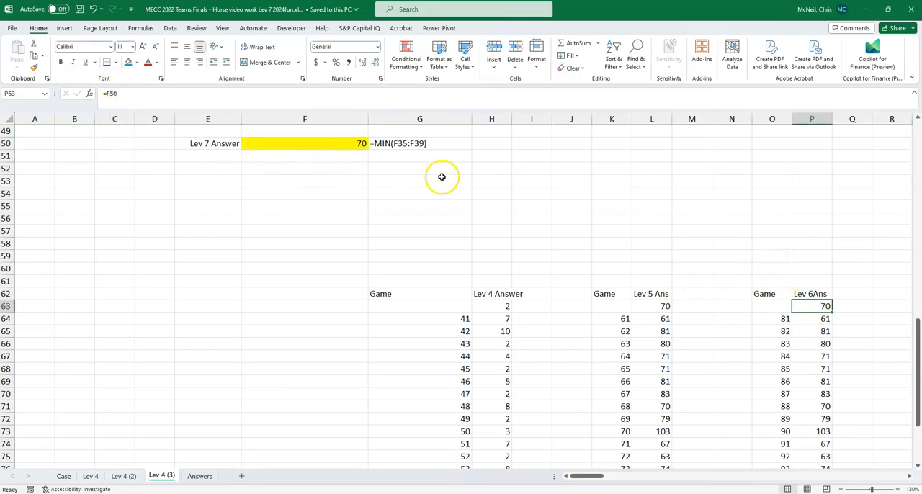
{"action": "left_click", "coordinate": [804, 293]}
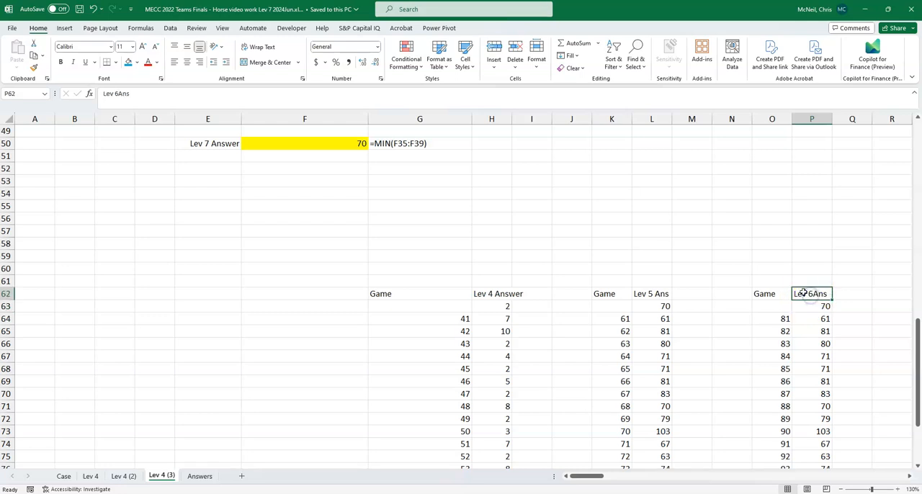
{"action": "type", "text": "Lev"}
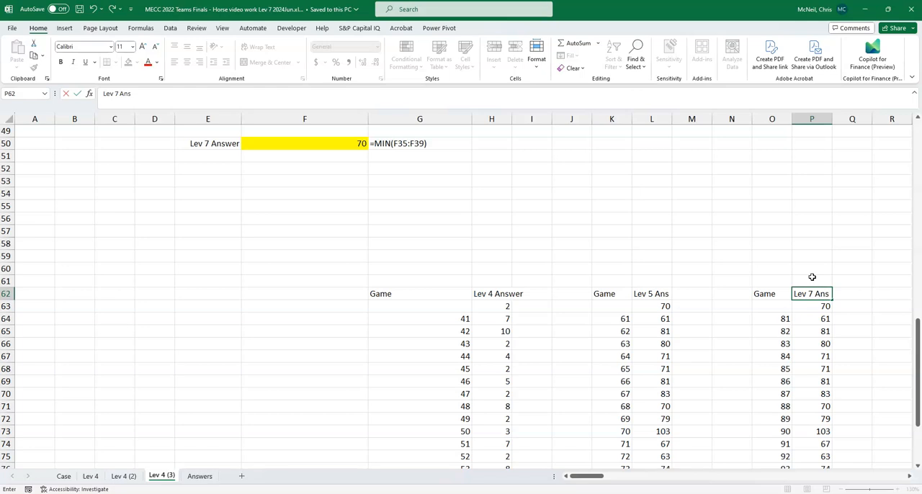
{"action": "key", "text": "Return"}
- Check the Level 7 match numbers on the Case sheet and change the game list formula in O64 to =SEQUENCE(20,1,101)
{"action": "left_click", "coordinate": [772, 319]}
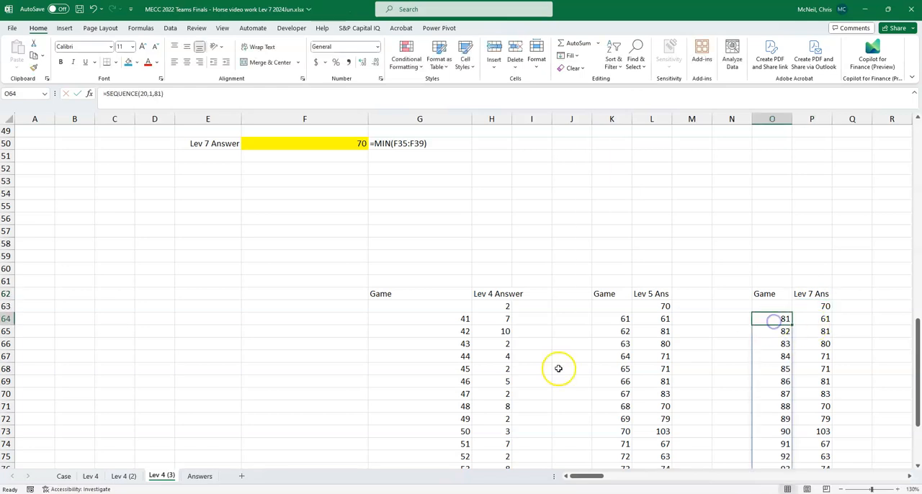
{"action": "left_click", "coordinate": [64, 477]}
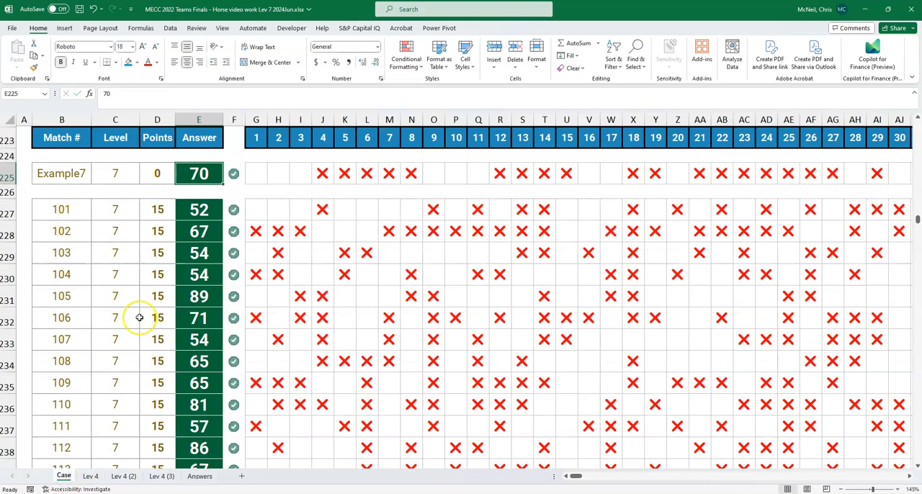
{"action": "left_click", "coordinate": [163, 477]}
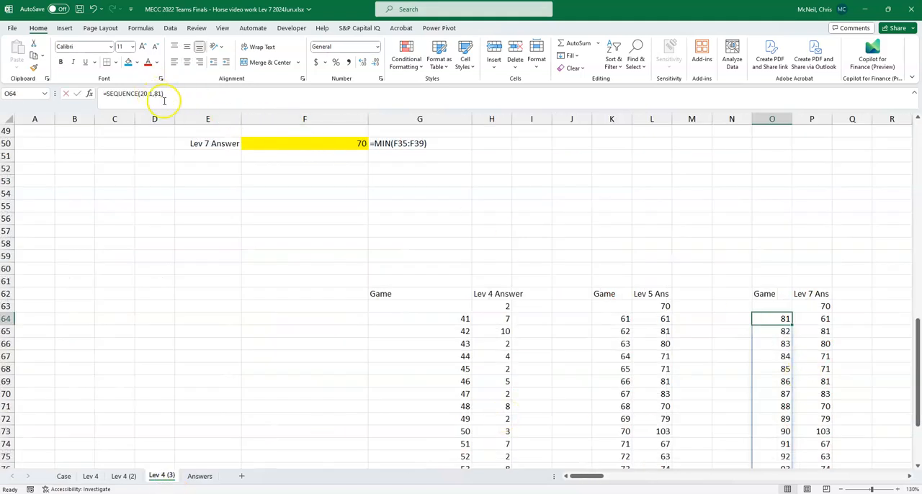
{"action": "left_click", "coordinate": [175, 94]}
{"action": "left_click", "coordinate": [822, 318]}
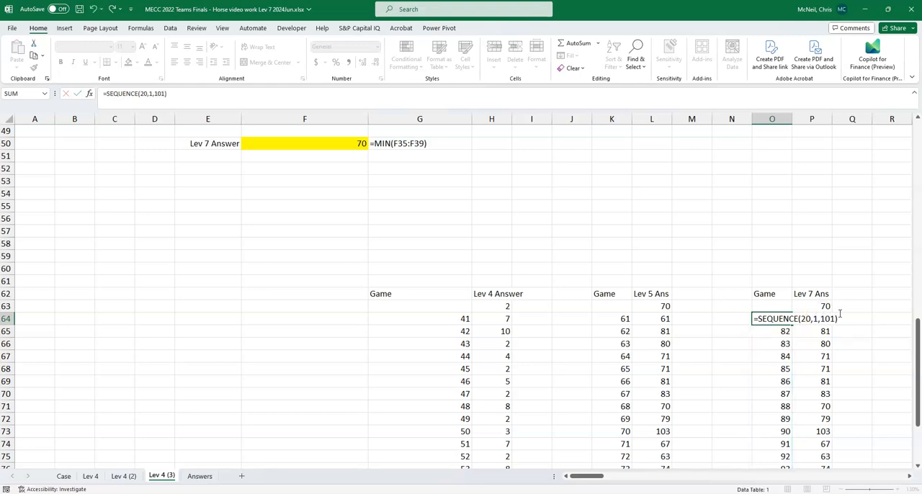
{"action": "key", "text": "Return"}
{"action": "left_click", "coordinate": [783, 320]}
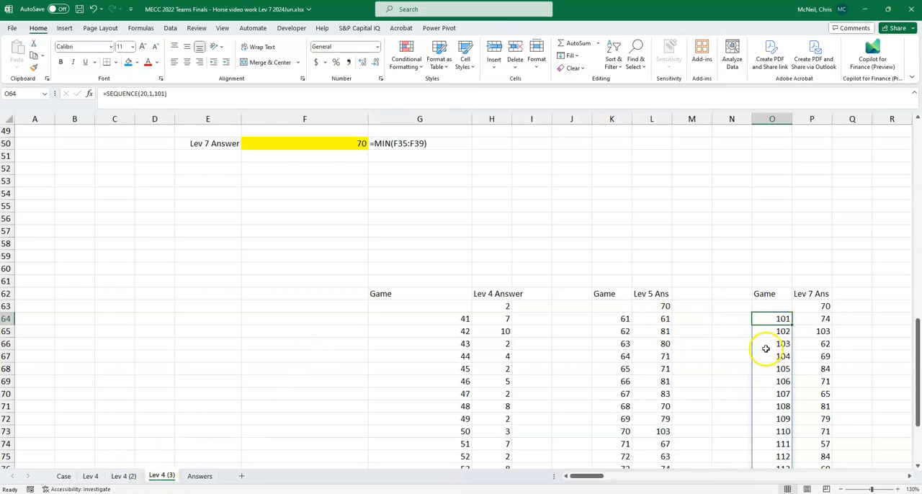
- Link the game cell E6 on the 'Lev 4 (2)' sheet to the second-stage game with ='Lev 4 (3)'!E6
{"action": "scroll", "coordinate": [766, 349], "scroll_direction": "up", "scroll_amount": 1}
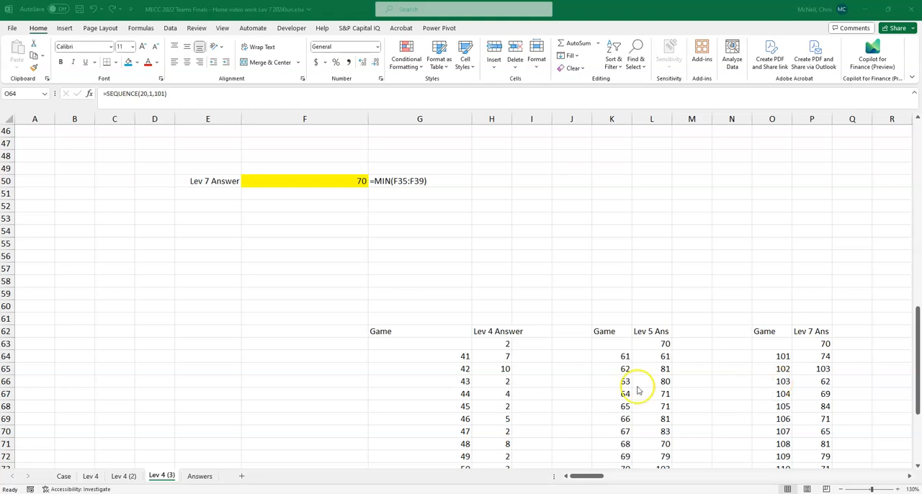
{"action": "left_click", "coordinate": [125, 479]}
{"action": "scroll", "coordinate": [237, 389], "scroll_direction": "up", "scroll_amount": 10}
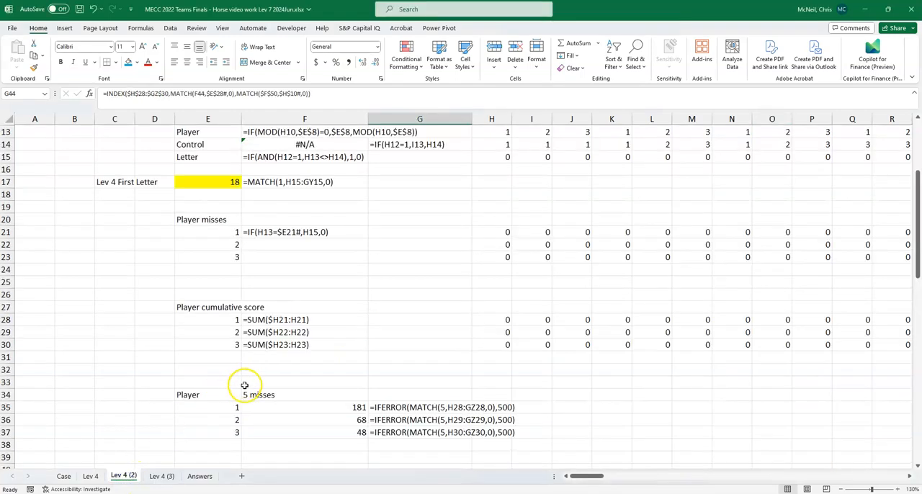
{"action": "left_click", "coordinate": [216, 195]}
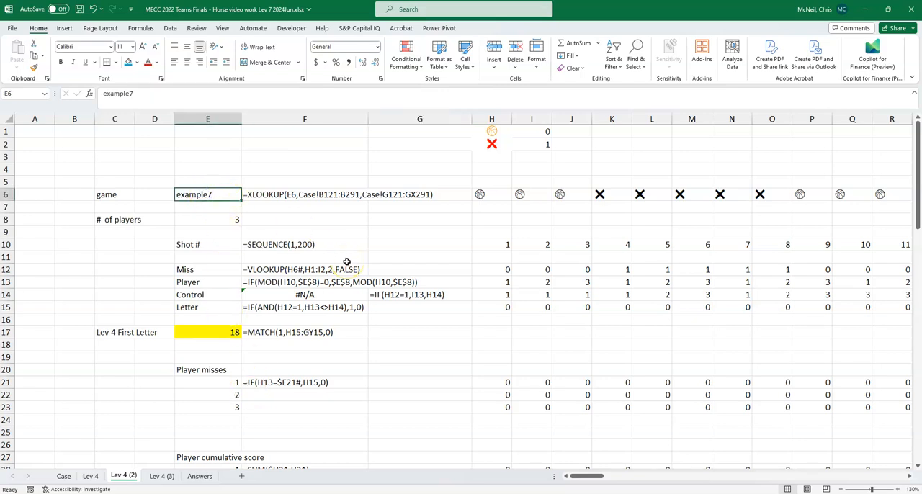
{"action": "type", "text": "="}
{"action": "left_click", "coordinate": [152, 477]}
{"action": "scroll", "coordinate": [180, 265], "scroll_direction": "up", "scroll_amount": 15}
{"action": "left_click", "coordinate": [201, 194]}
{"action": "key", "text": "Return"}
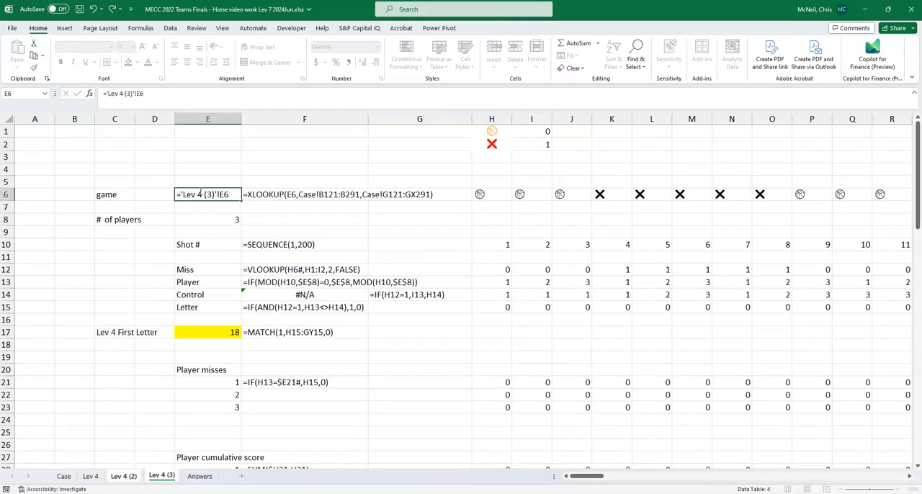
- Examine the Lev 6 answer table on the 'Lev 4 (2)' sheet and the formula in P63
{"action": "scroll", "coordinate": [354, 298], "scroll_direction": "down", "scroll_amount": 8}
{"action": "scroll", "coordinate": [354, 302], "scroll_direction": "down", "scroll_amount": 10}
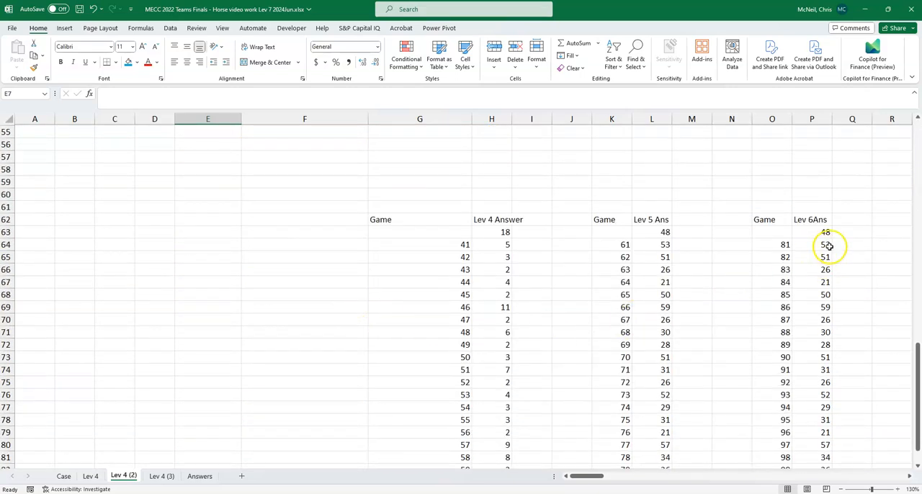
{"action": "left_click", "coordinate": [814, 236]}
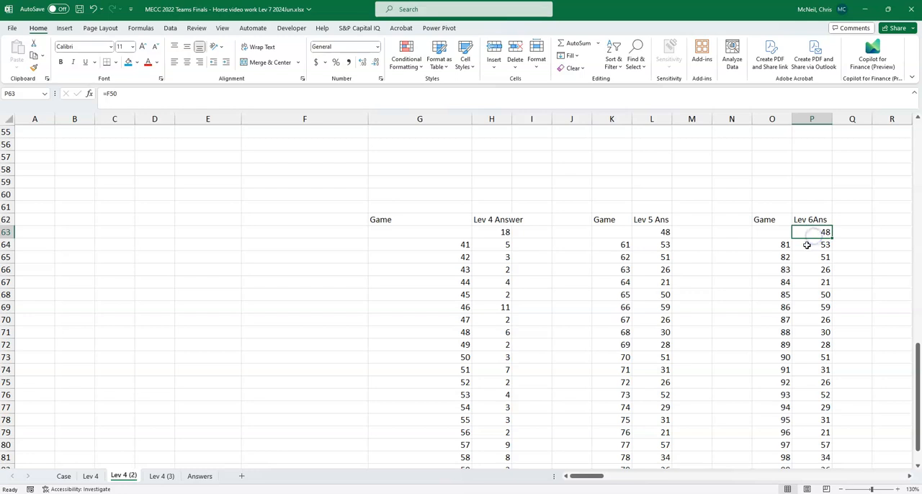
{"action": "scroll", "coordinate": [807, 245], "scroll_direction": "up", "scroll_amount": 18}
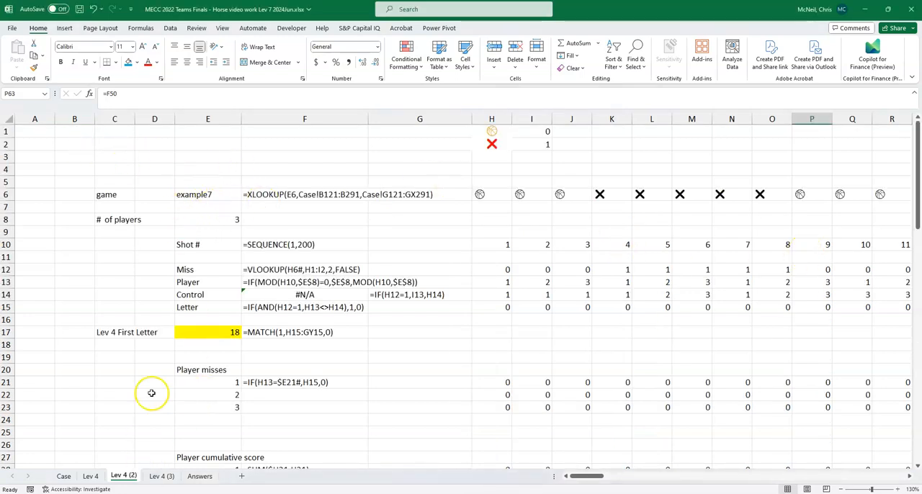
- Label B1 on the 'Lev 4 (2)' sheet "Player 1" in a larger font, and go to the 'Lev 4 (3)' sheet
{"action": "left_click", "coordinate": [65, 142]}
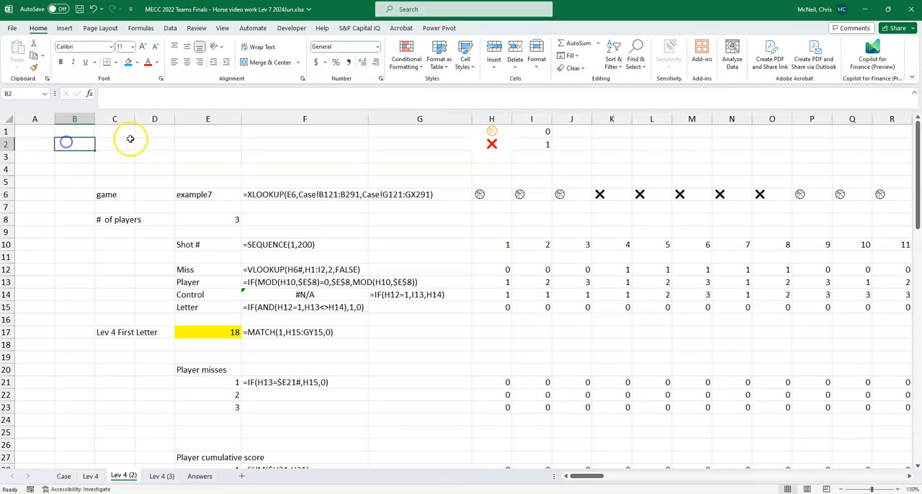
{"action": "key", "text": "Up"}
{"action": "type", "text": "P"}
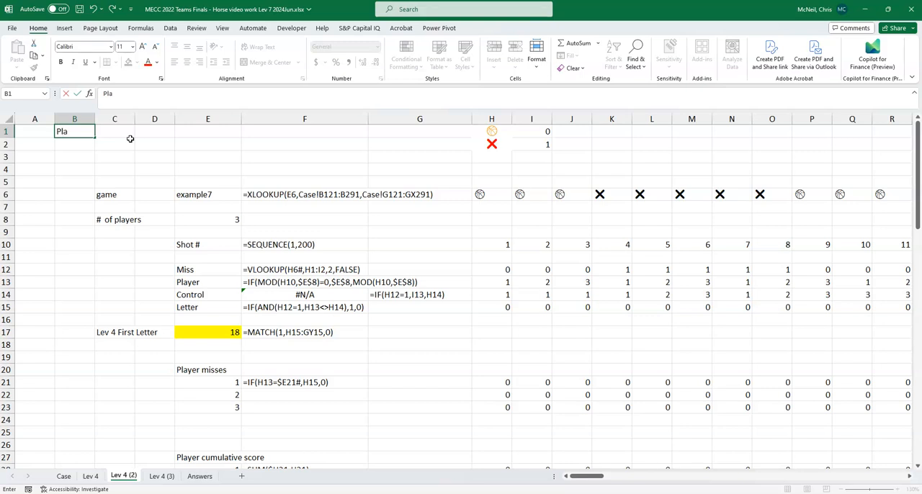
{"action": "key", "text": "ctrl+Return"}
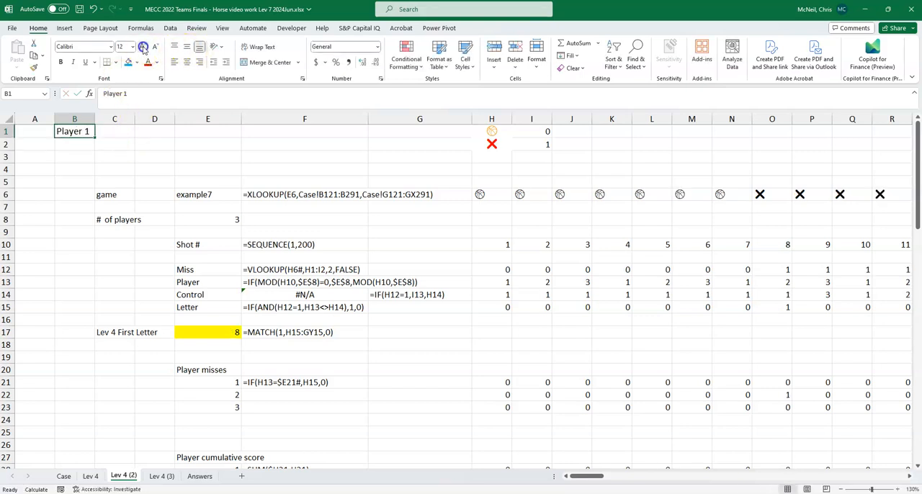
{"action": "left_click", "coordinate": [144, 47]}
{"action": "left_click", "coordinate": [144, 48]}
{"action": "left_click", "coordinate": [161, 476]}
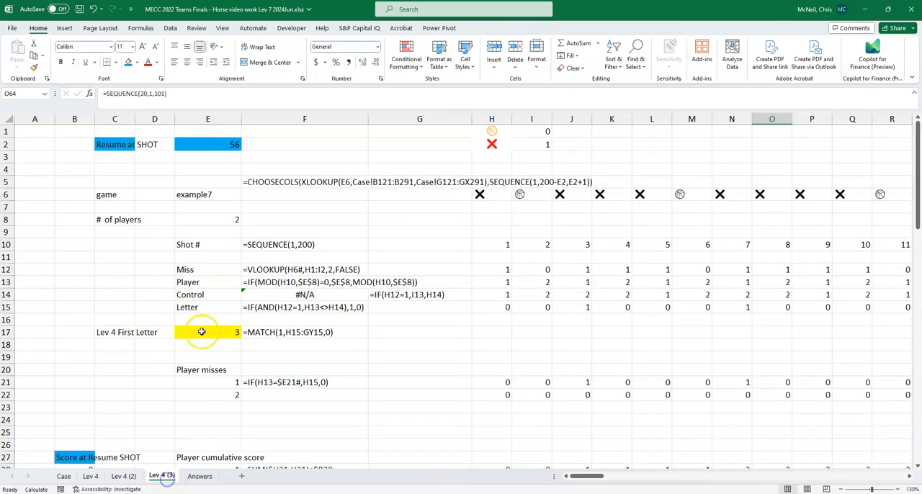
- Label cell A1 on the 'Lev 4 (3)' sheet "Player 2"
{"action": "left_click", "coordinate": [26, 130]}
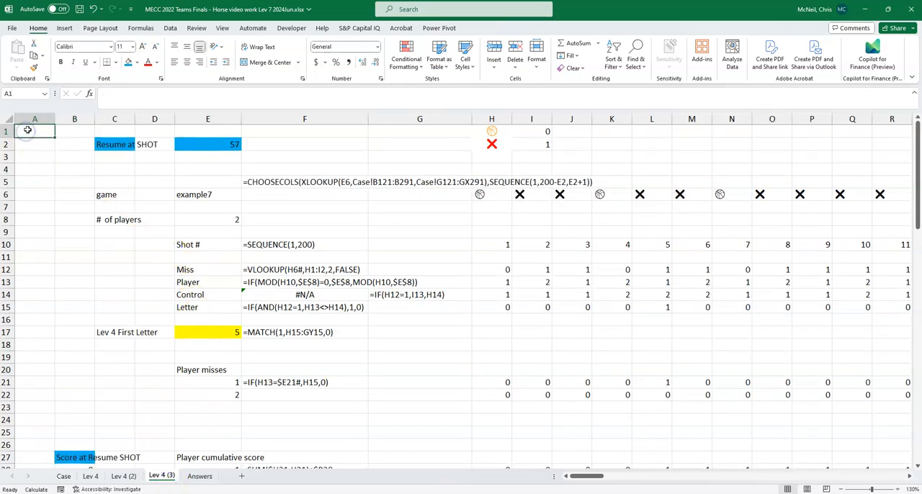
{"action": "type", "text": "Player 2"}
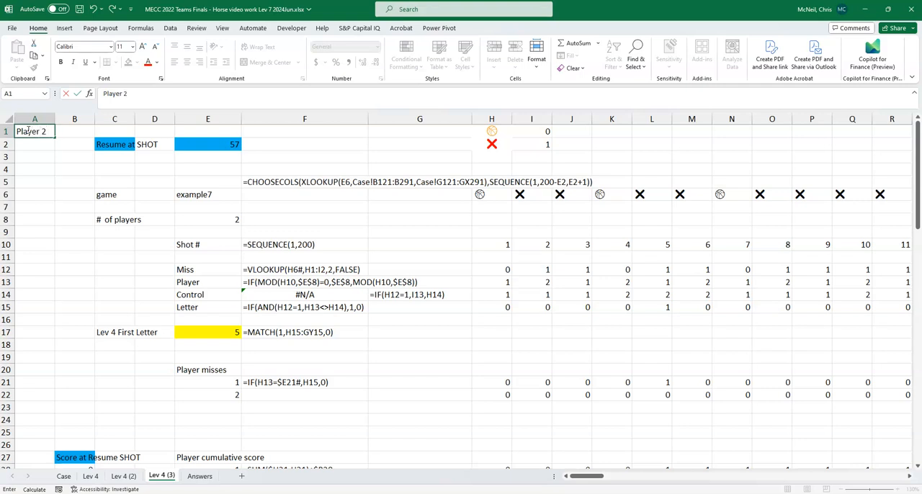
{"action": "key", "text": "Return"}
{"action": "left_click", "coordinate": [104, 181]}
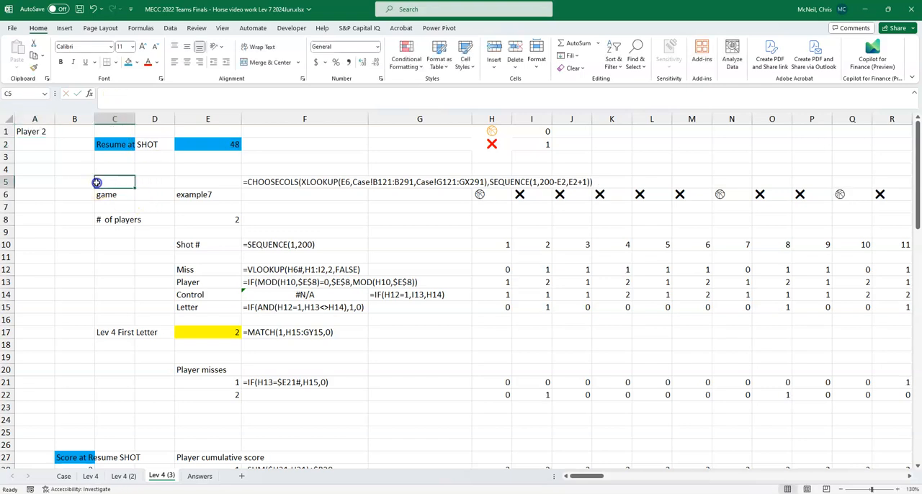
- Try to copy the Level 7 answers in P64:P83 and paste them as values from E227 on the Case sheet
{"action": "scroll", "coordinate": [430, 283], "scroll_direction": "down", "scroll_amount": 19}
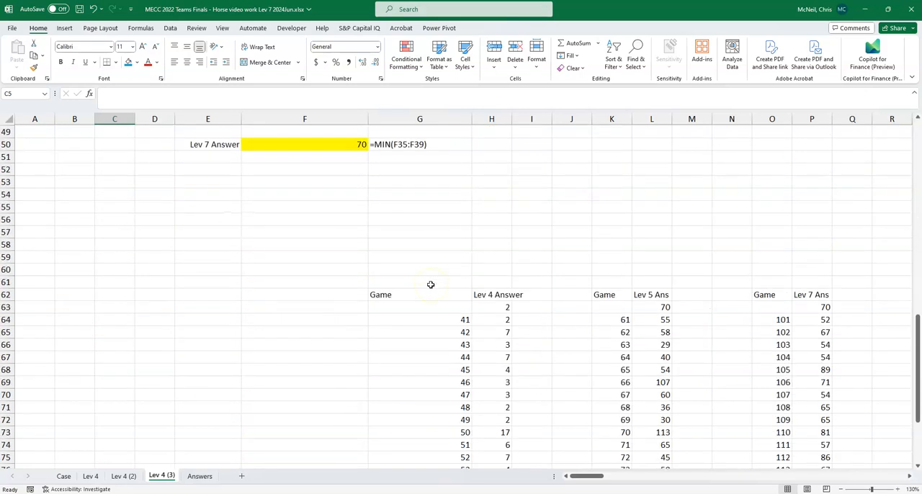
{"action": "left_click_drag", "start_coordinate": [821, 208], "coordinate": [822, 445]}
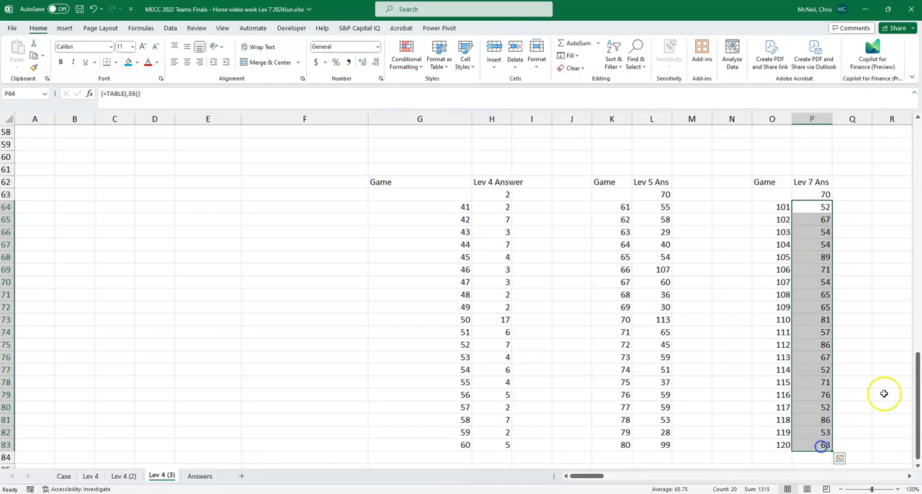
{"action": "key", "text": "ctrl+c"}
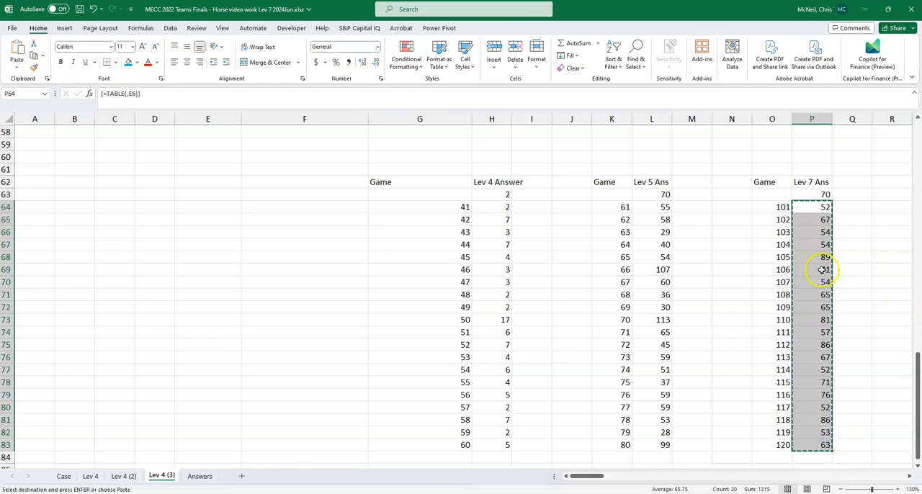
{"action": "left_click", "coordinate": [64, 476]}
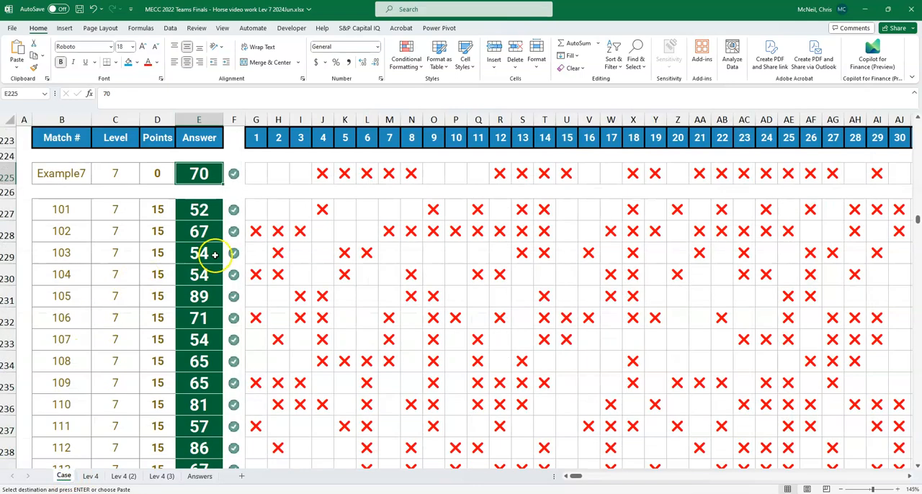
{"action": "scroll", "coordinate": [224, 255], "scroll_direction": "down", "scroll_amount": 2}
{"action": "scroll", "coordinate": [230, 245], "scroll_direction": "up", "scroll_amount": 2}
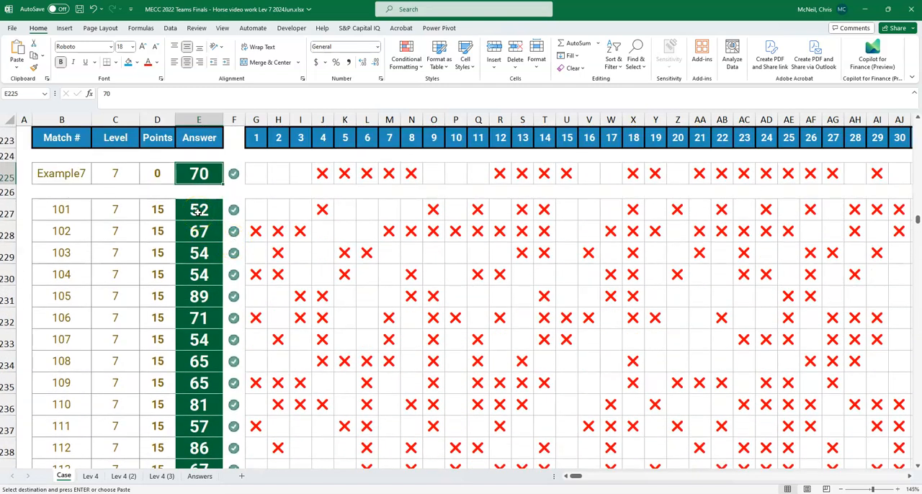
{"action": "left_click", "coordinate": [198, 210]}
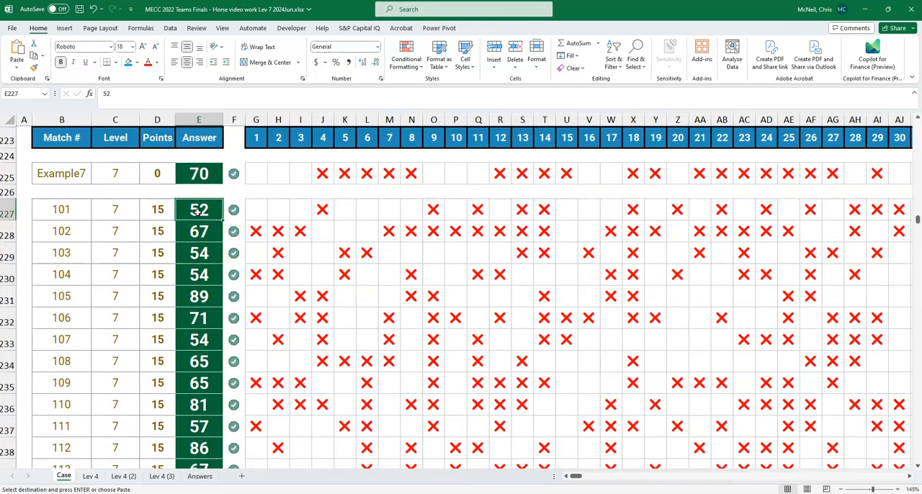
{"action": "right_click", "coordinate": [198, 211]}
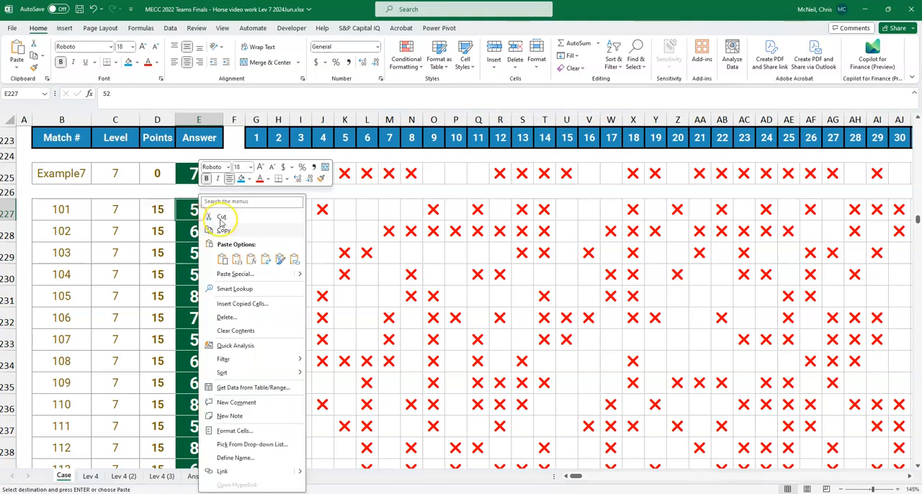
{"action": "left_click", "coordinate": [239, 264]}
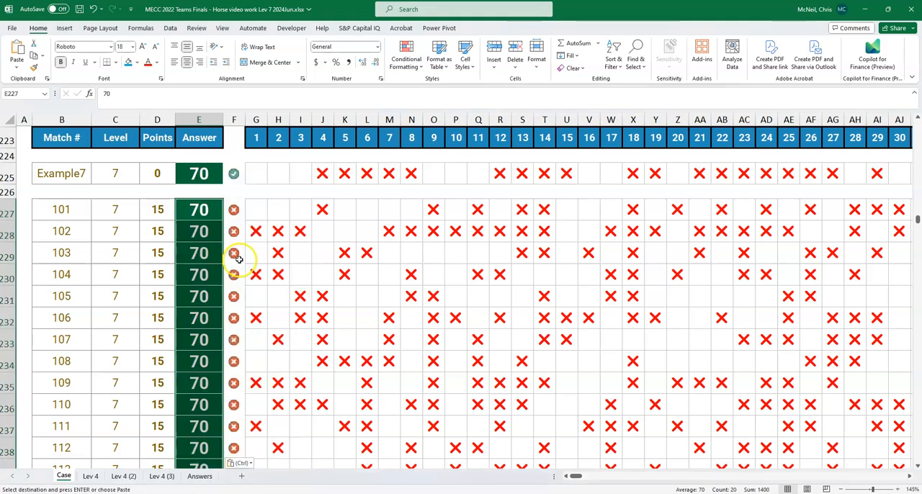
- Recopy P64:P83 from 'Lev 4 (3)' and try again to paste the values into the Case answers for matches 101 to 120
{"action": "left_click", "coordinate": [161, 476]}
{"action": "left_click", "coordinate": [826, 207]}
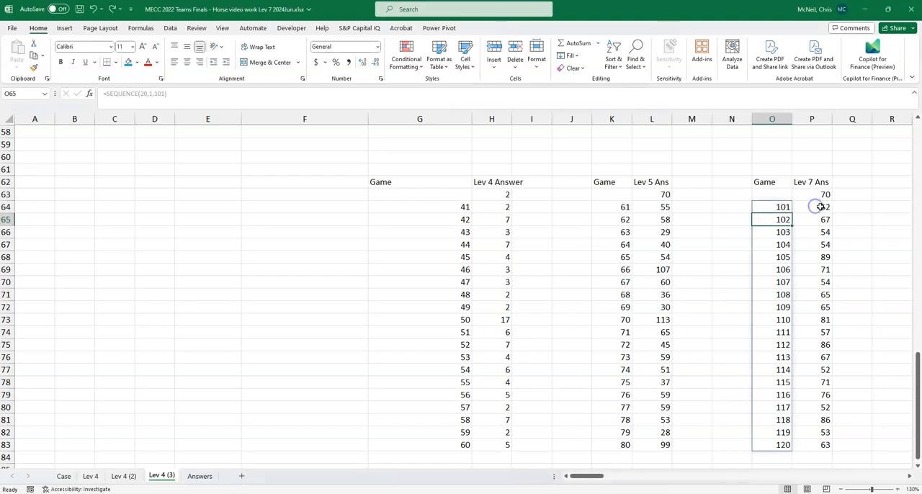
{"action": "left_click", "coordinate": [821, 207]}
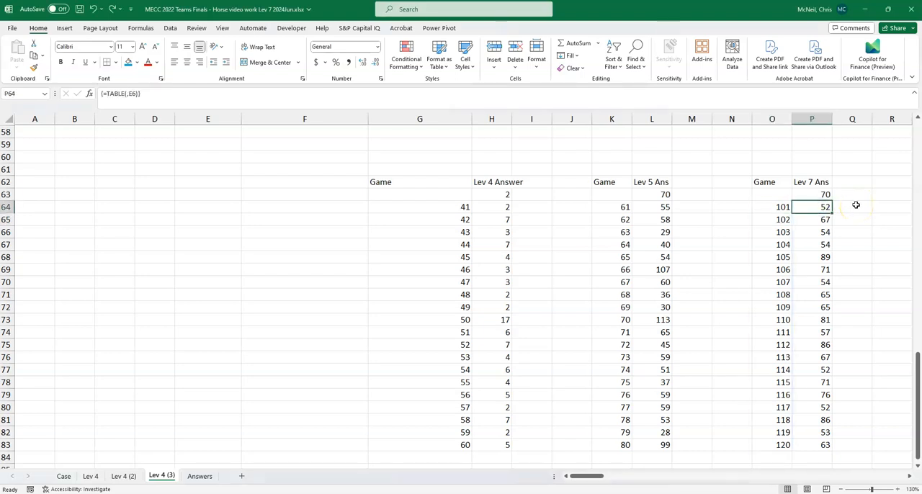
{"action": "key", "text": "ctrl+shift+Down"}
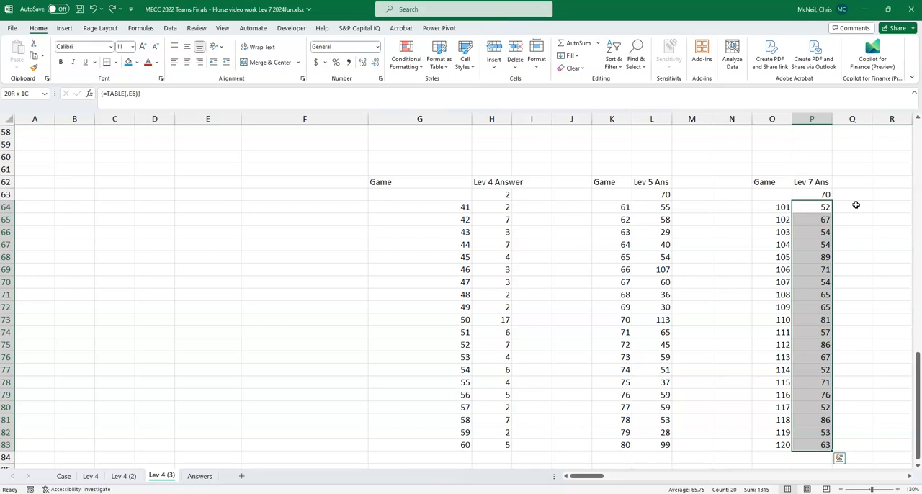
{"action": "key", "text": "ctrl+c"}
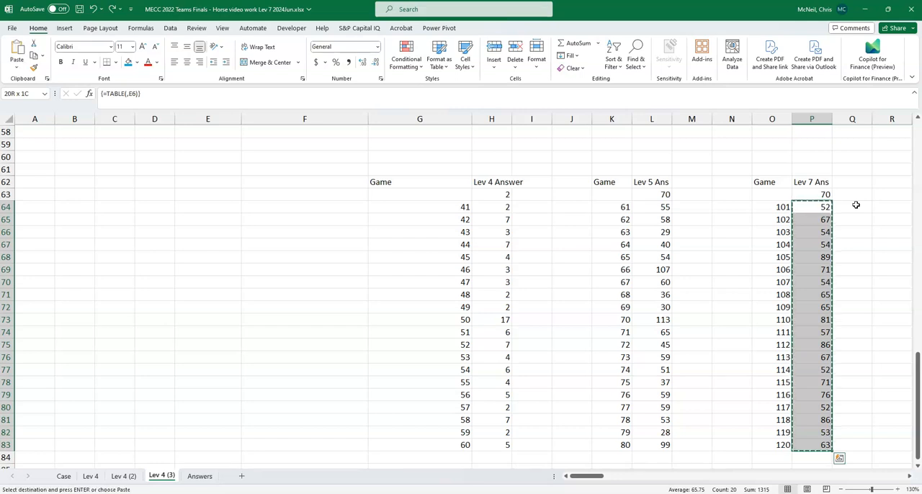
{"action": "left_click", "coordinate": [62, 477]}
{"action": "left_click", "coordinate": [201, 212]}
{"action": "right_click", "coordinate": [202, 212]}
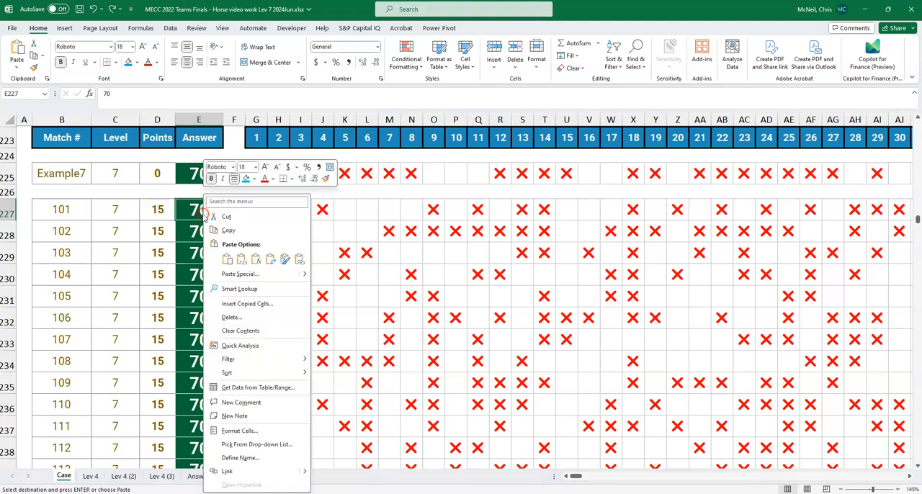
{"action": "left_click", "coordinate": [245, 263]}
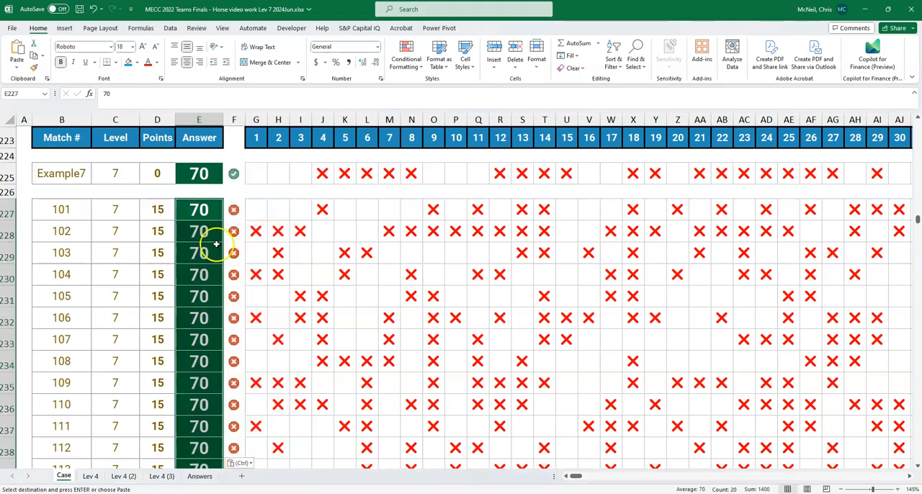
{"action": "left_click", "coordinate": [162, 479]}
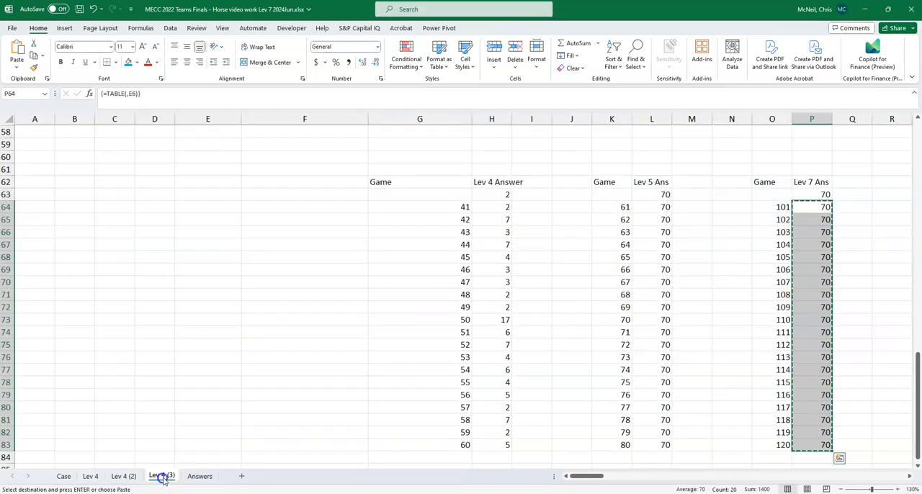
{"action": "left_click", "coordinate": [780, 220]}
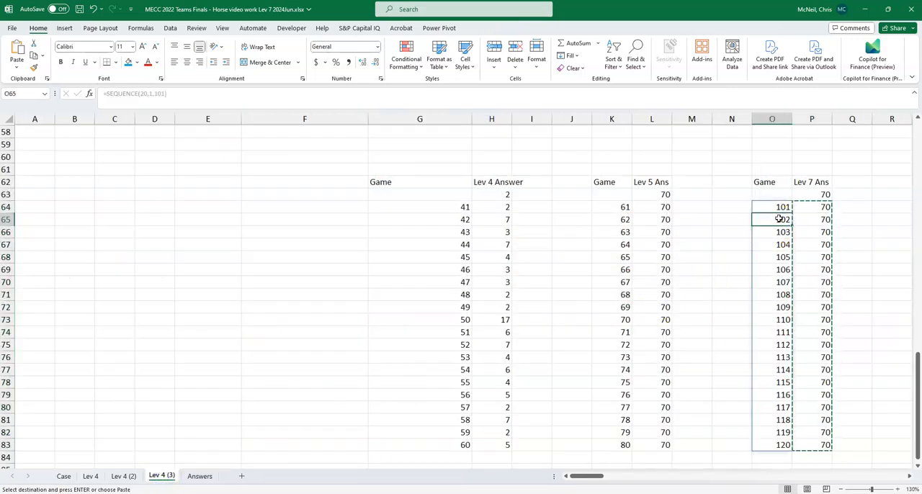
{"action": "key", "text": "Return"}
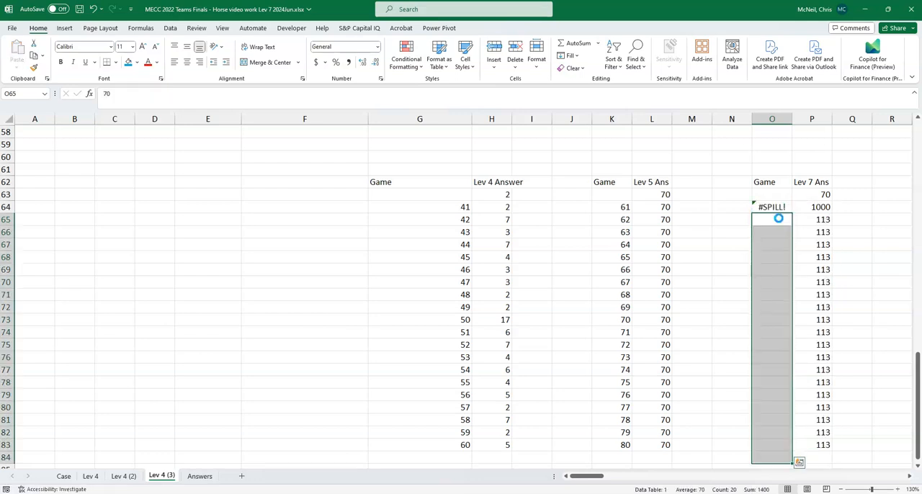
{"action": "key", "text": "Delete"}
- Copy the 'Lev 4 (3)' Level 7 answers once more and try to paste them into the Case answer column from E227
{"action": "left_click", "coordinate": [829, 207]}
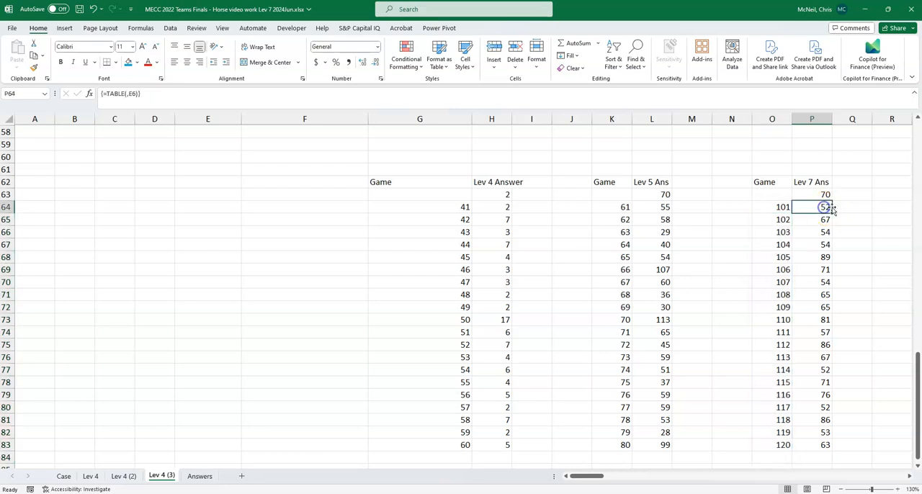
{"action": "key", "text": "ctrl+shift+Down"}
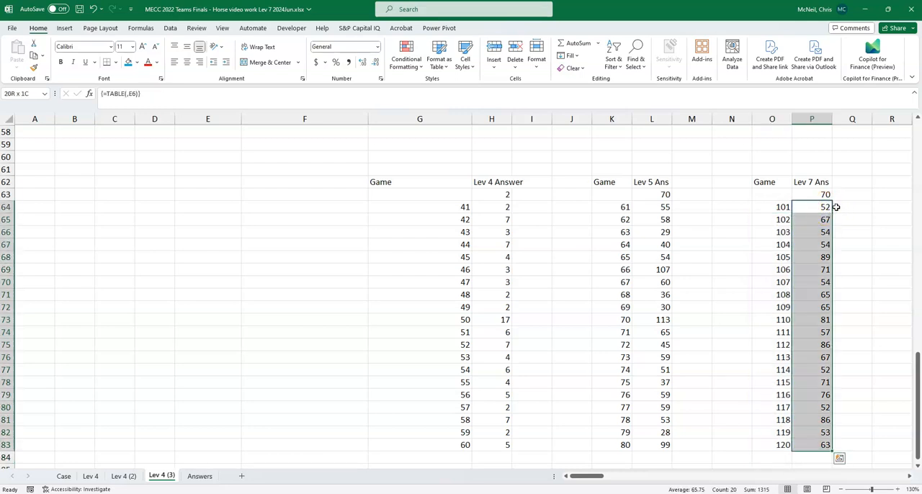
{"action": "key", "text": "ctrl+c"}
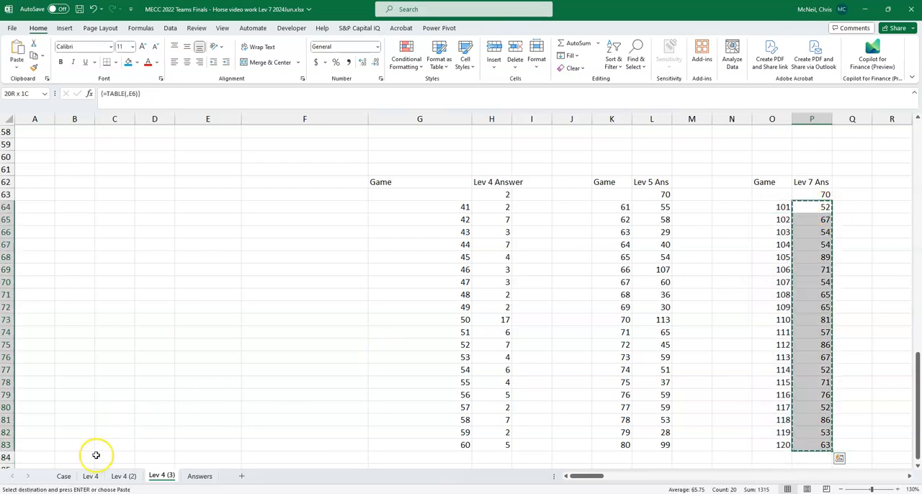
{"action": "left_click", "coordinate": [64, 476]}
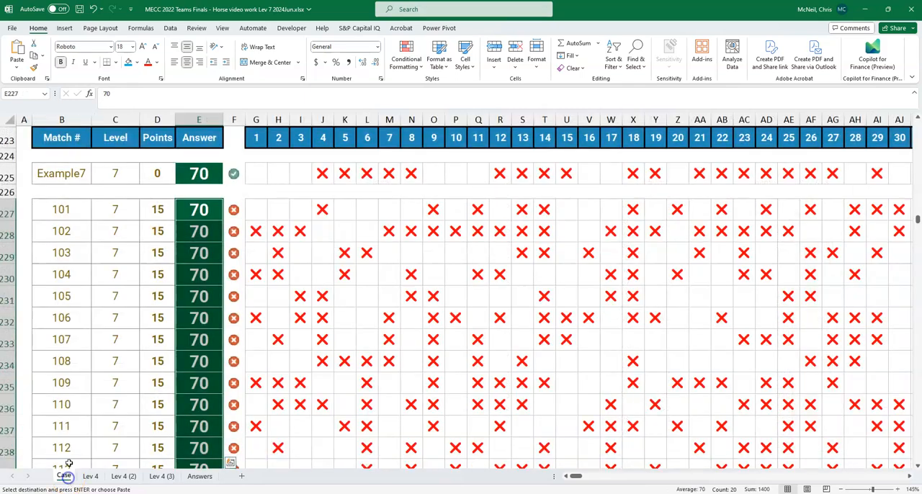
{"action": "left_click", "coordinate": [198, 209]}
{"action": "right_click", "coordinate": [196, 209]}
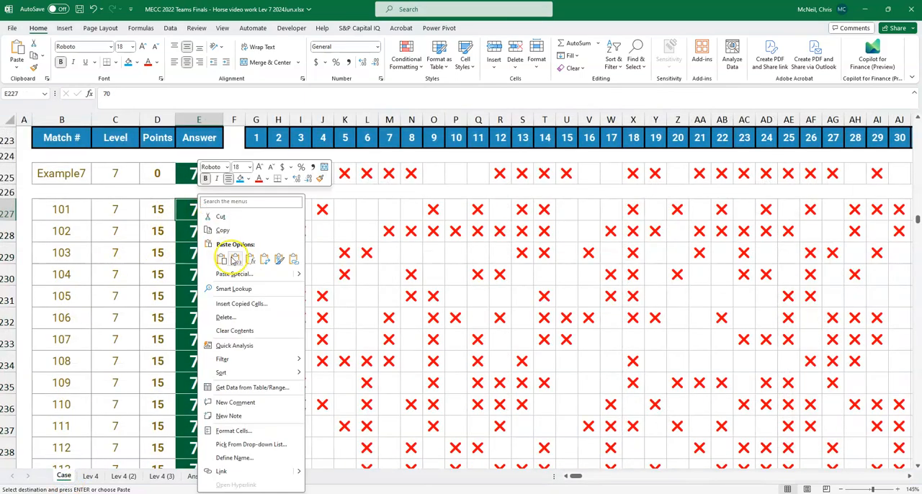
{"action": "key", "text": "Escape"}
{"action": "key", "text": "Escape"}
{"action": "key", "text": "ctrl+v"}
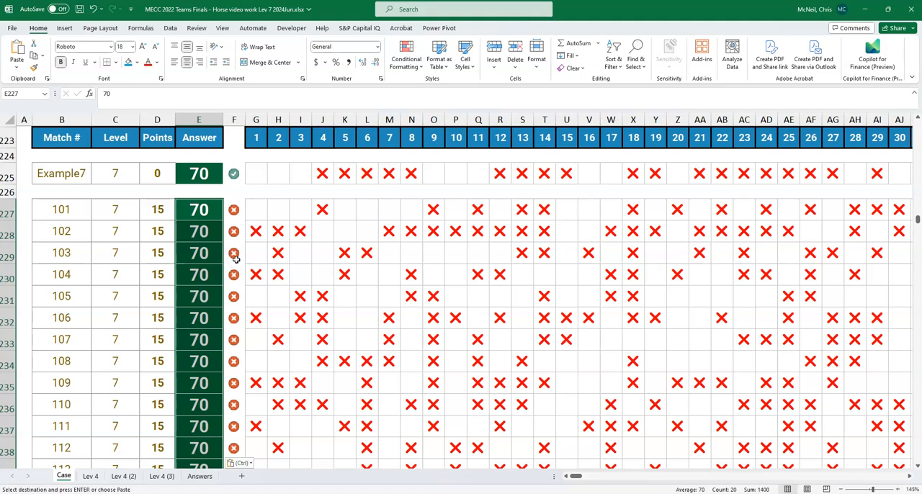
- Paste the copied Level 7 answers from 'Lev 4 (3)' into the Case sheet from E227 and check the matches' answer marks
{"action": "left_click", "coordinate": [198, 209]}
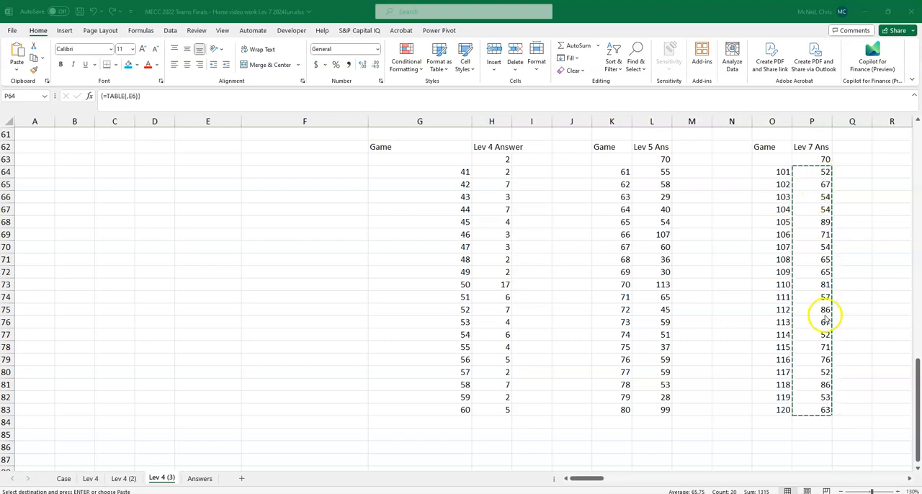
{"action": "left_click", "coordinate": [63, 480]}
{"action": "key", "text": "ctrl+v"}
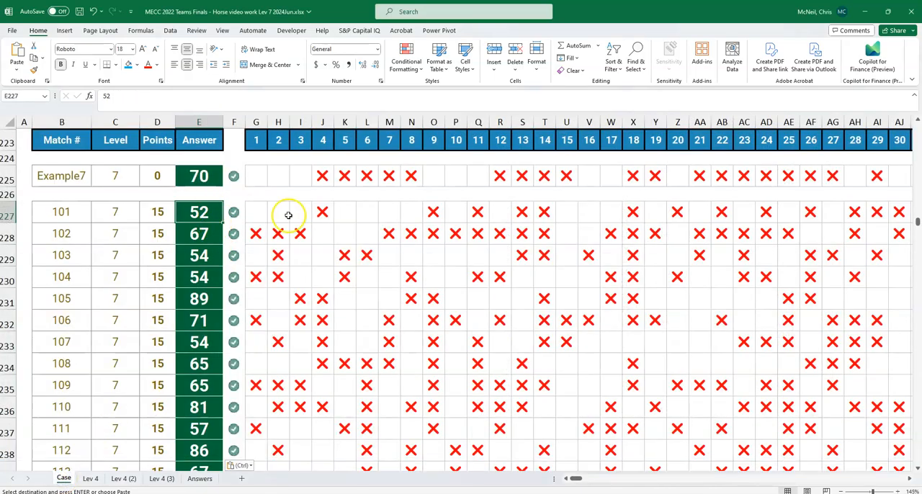
{"action": "scroll", "coordinate": [199, 237], "scroll_direction": "down", "scroll_amount": 4}
{"action": "scroll", "coordinate": [206, 236], "scroll_direction": "up", "scroll_amount": 3}
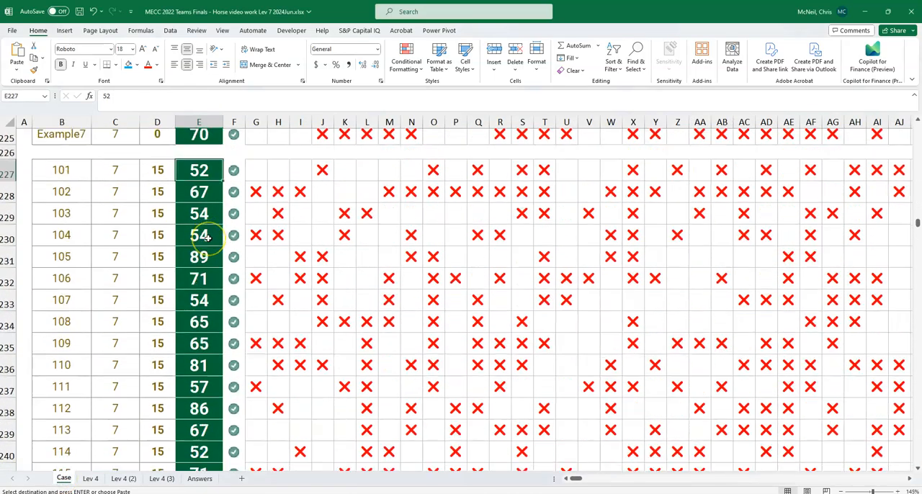
{"action": "scroll", "coordinate": [206, 237], "scroll_direction": "up", "scroll_amount": 4}
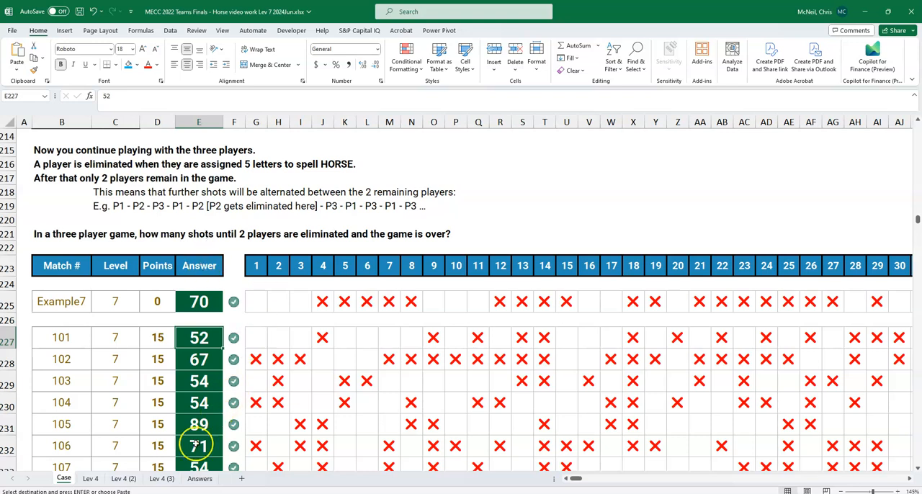
- Review the Player 1 setup on the 'Lev 4 (2)' sheet and return to the answer tables on 'Lev 4 (3)'
{"action": "left_click", "coordinate": [131, 481]}
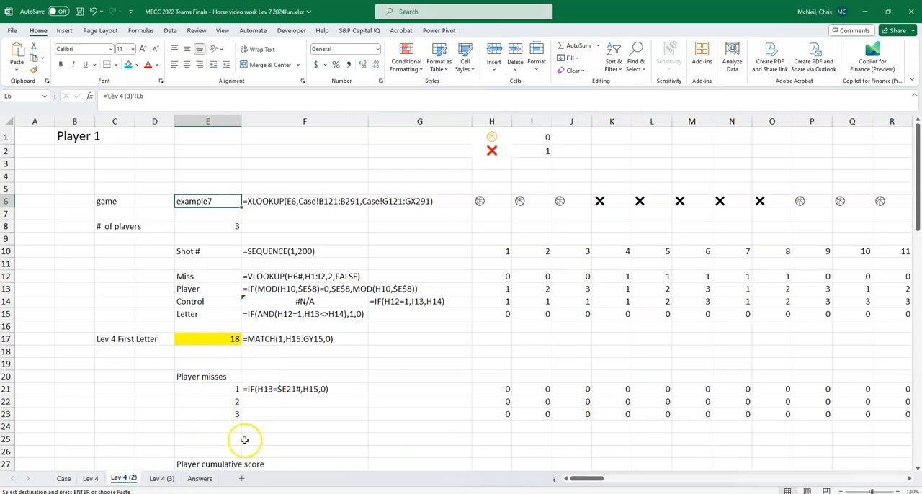
{"action": "left_click", "coordinate": [160, 481]}
{"action": "scroll", "coordinate": [403, 341], "scroll_direction": "up", "scroll_amount": 1}
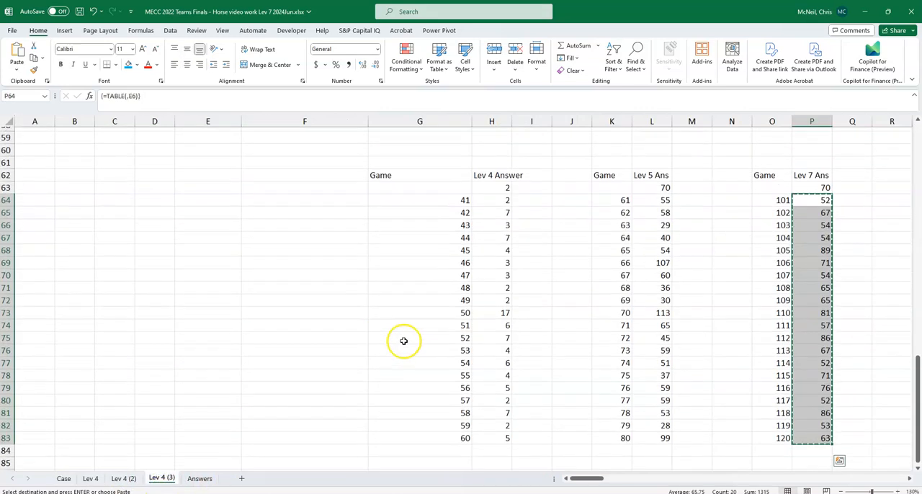
{"action": "left_click", "coordinate": [212, 302]}
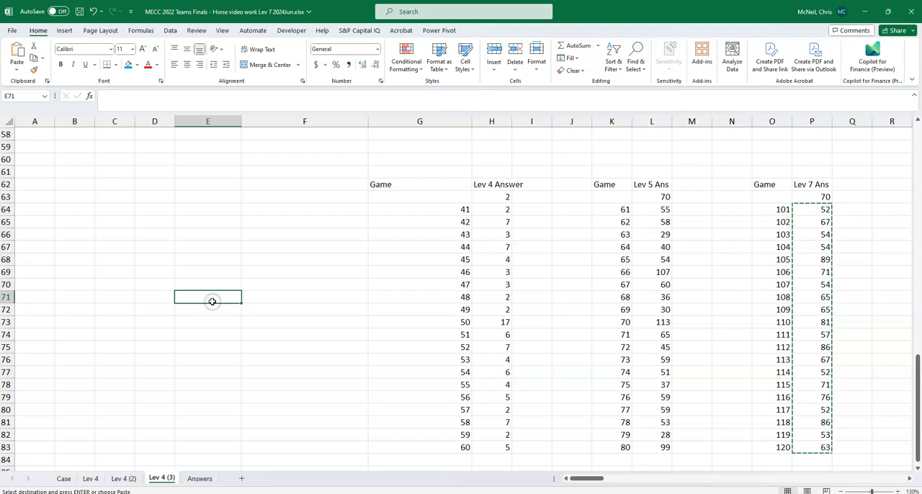